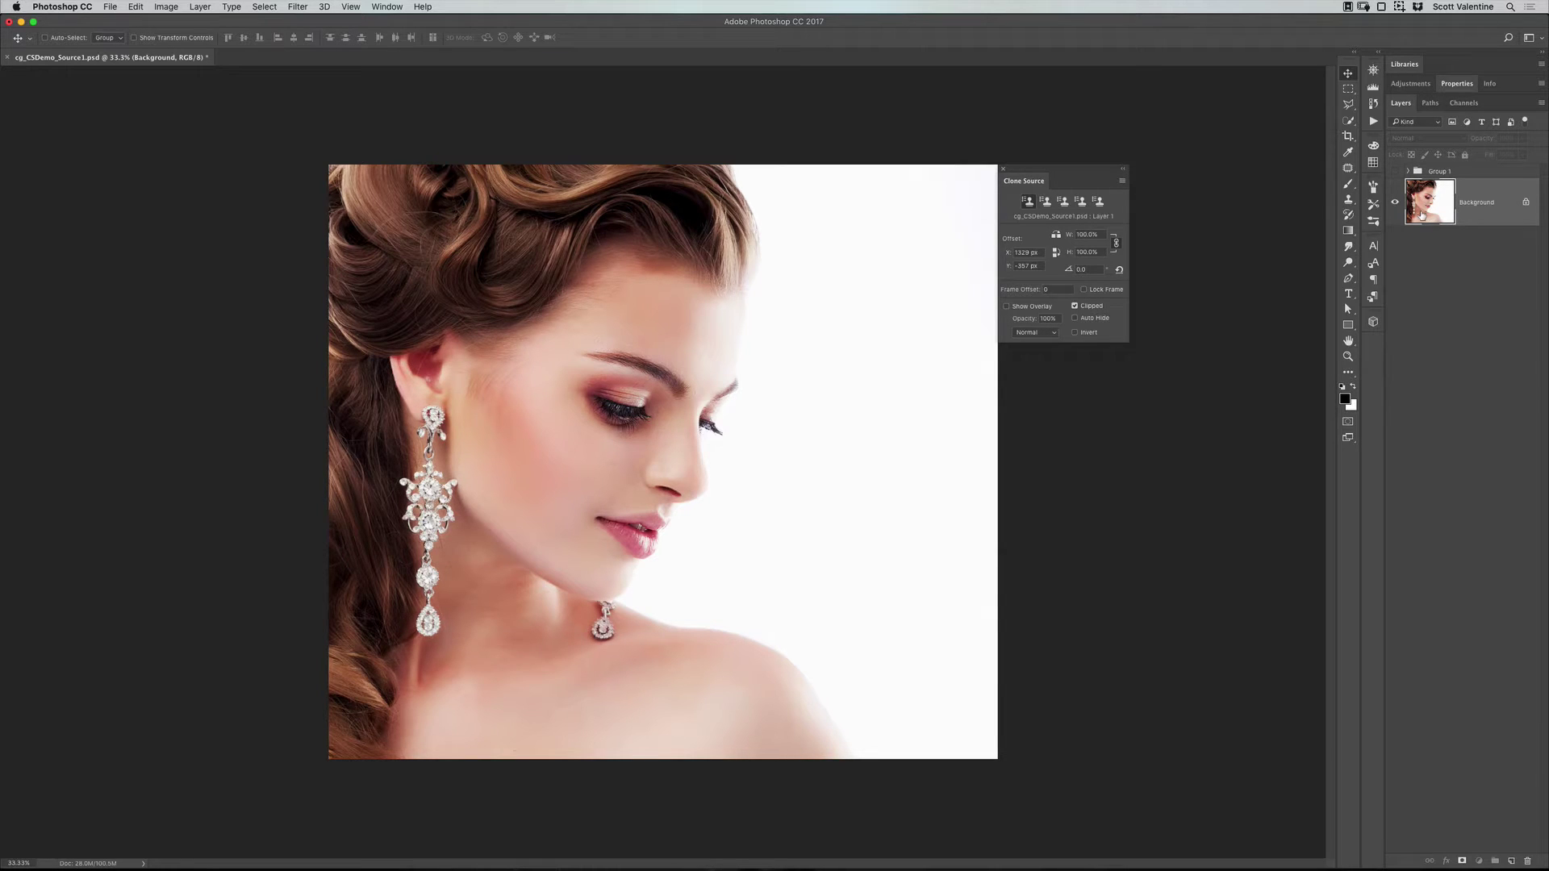
# Step: Copy the entire portrait and create a 3317 × 2949 px, 300 pixels/inch white document from the Clipboard preset
pyautogui.press('super')
pyautogui.keyDown('super'); pyautogui.click(1423, 216); pyautogui.keyUp('super')
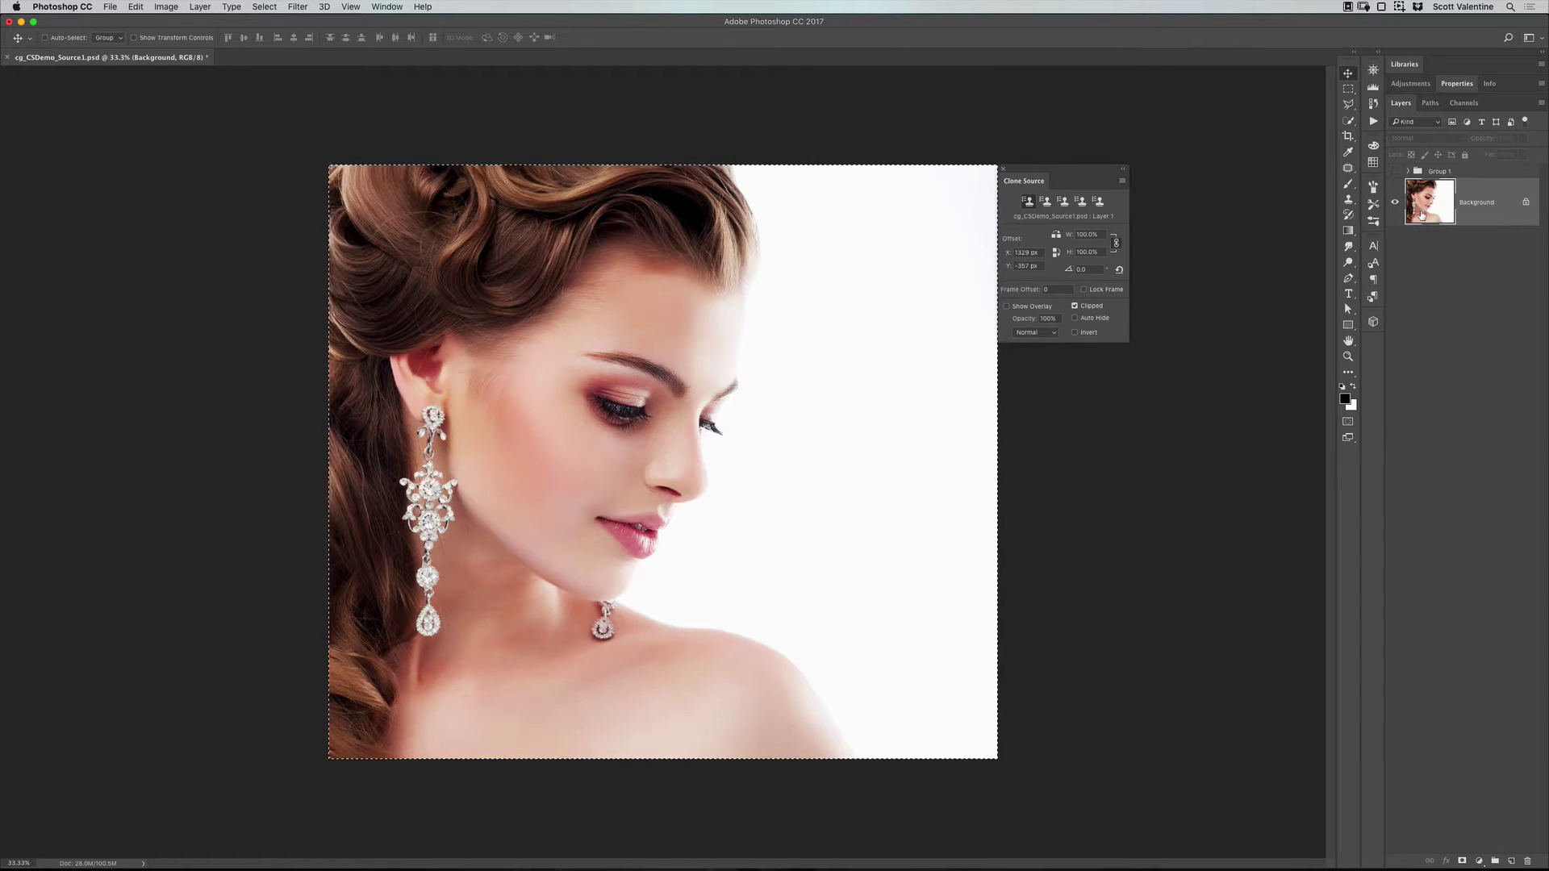
pyautogui.press('super+n')
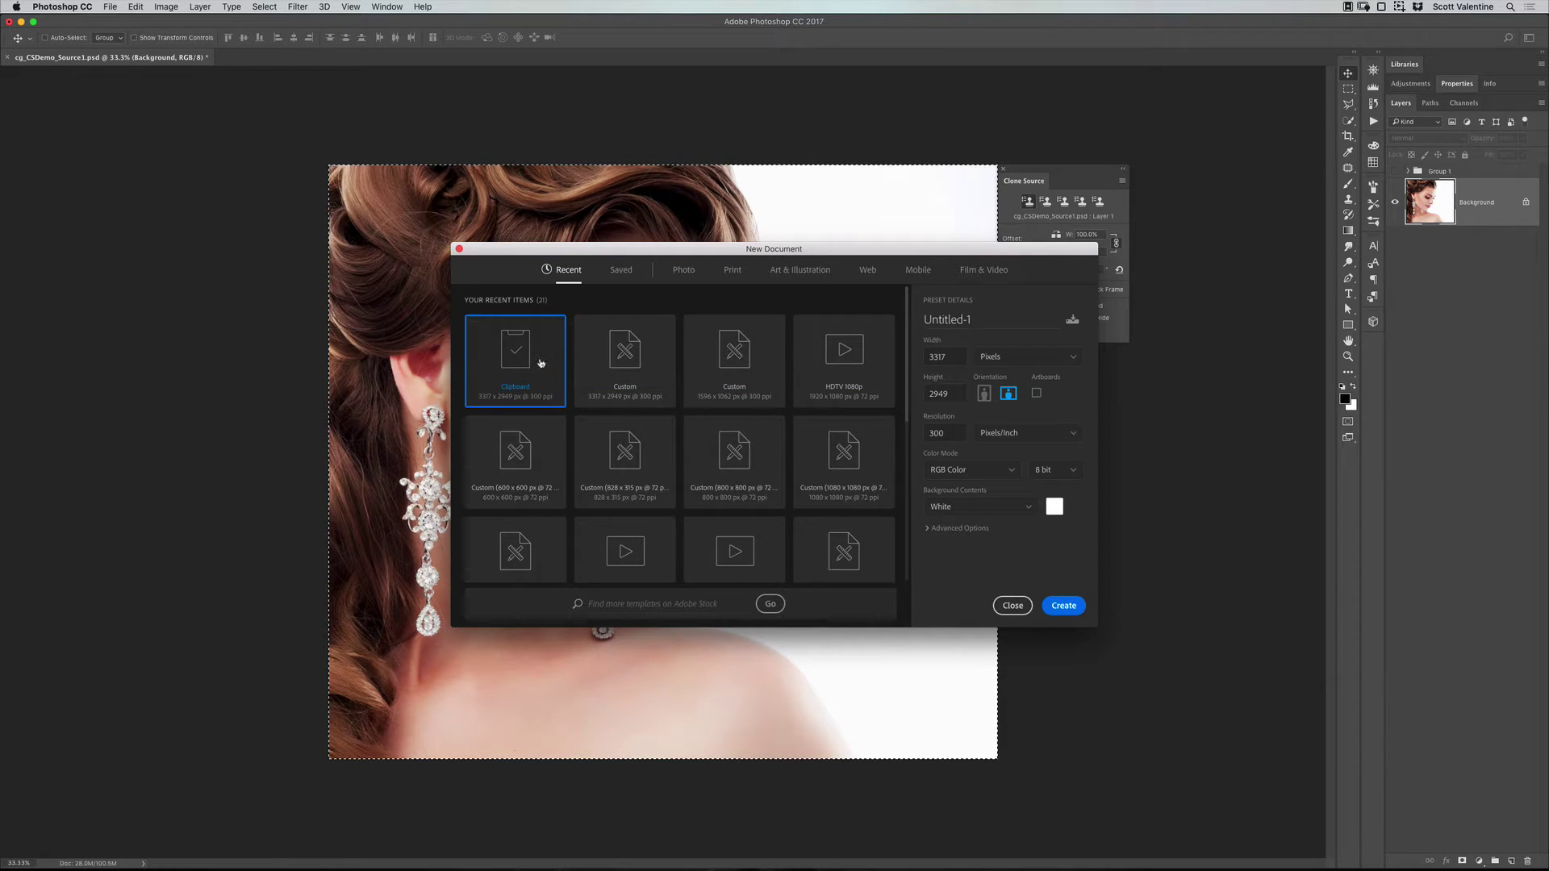
pyautogui.click(1063, 605)
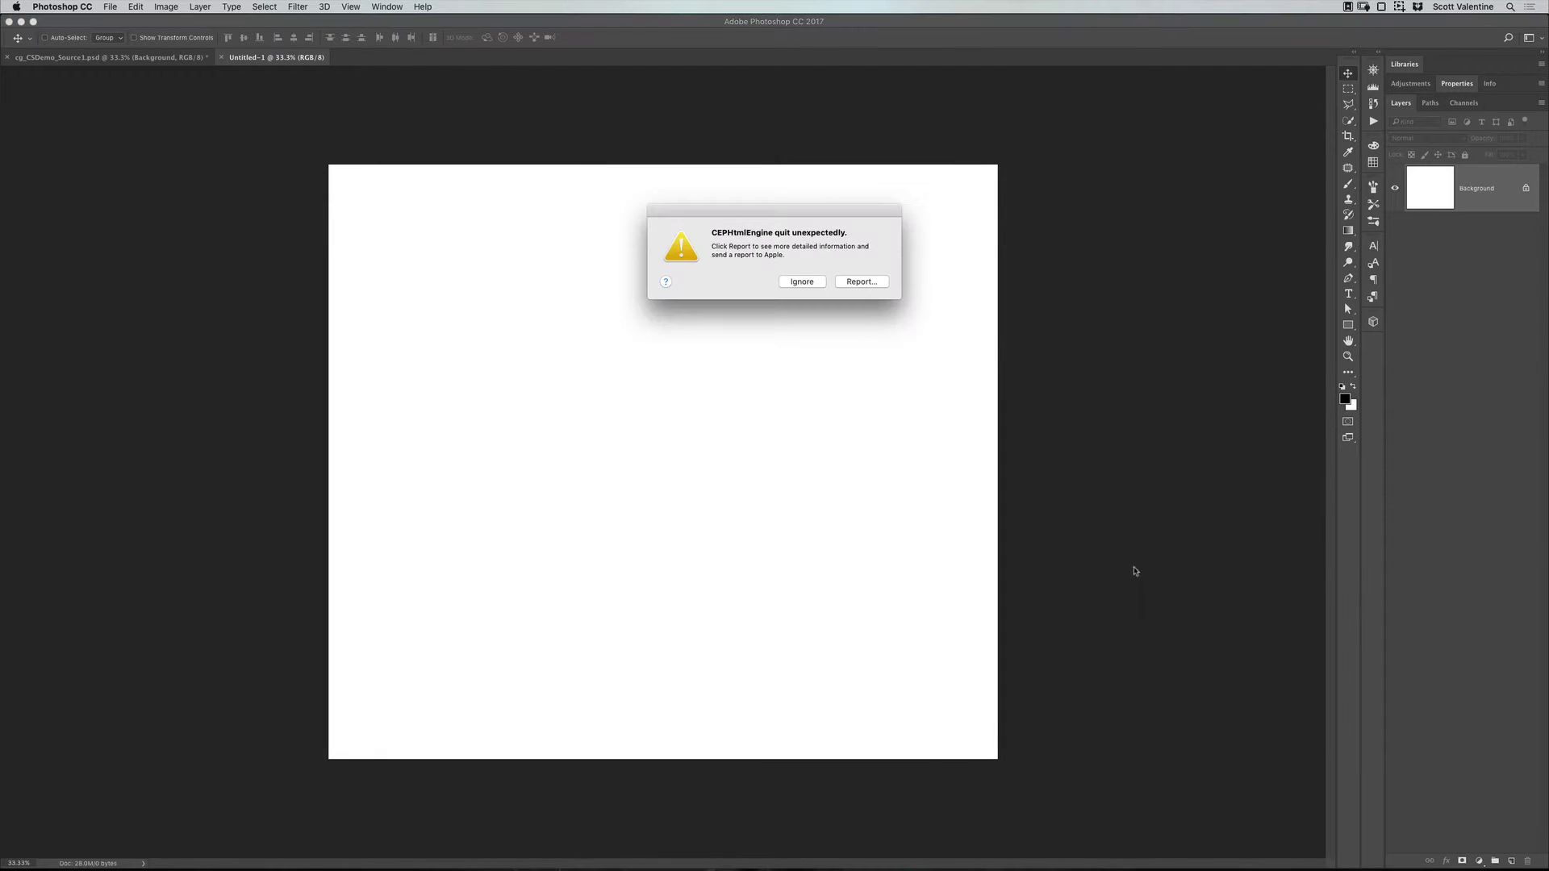
pyautogui.click(801, 281)
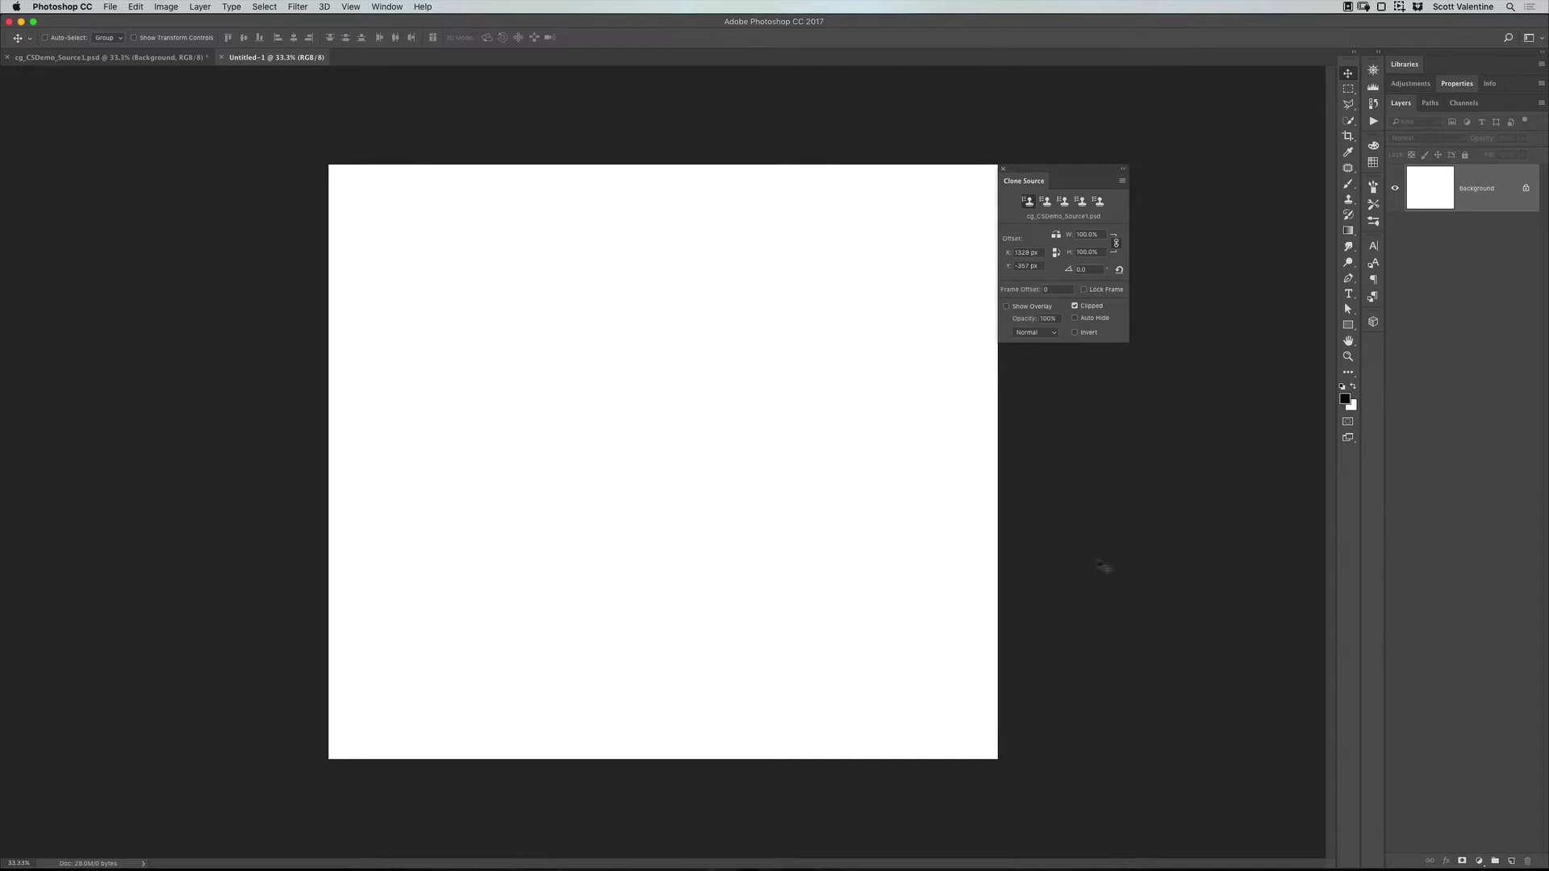
# Step: Paste the portrait onto a new layer in the blank document, then fade it to 13% Fill and lock it
pyautogui.click(1511, 860)
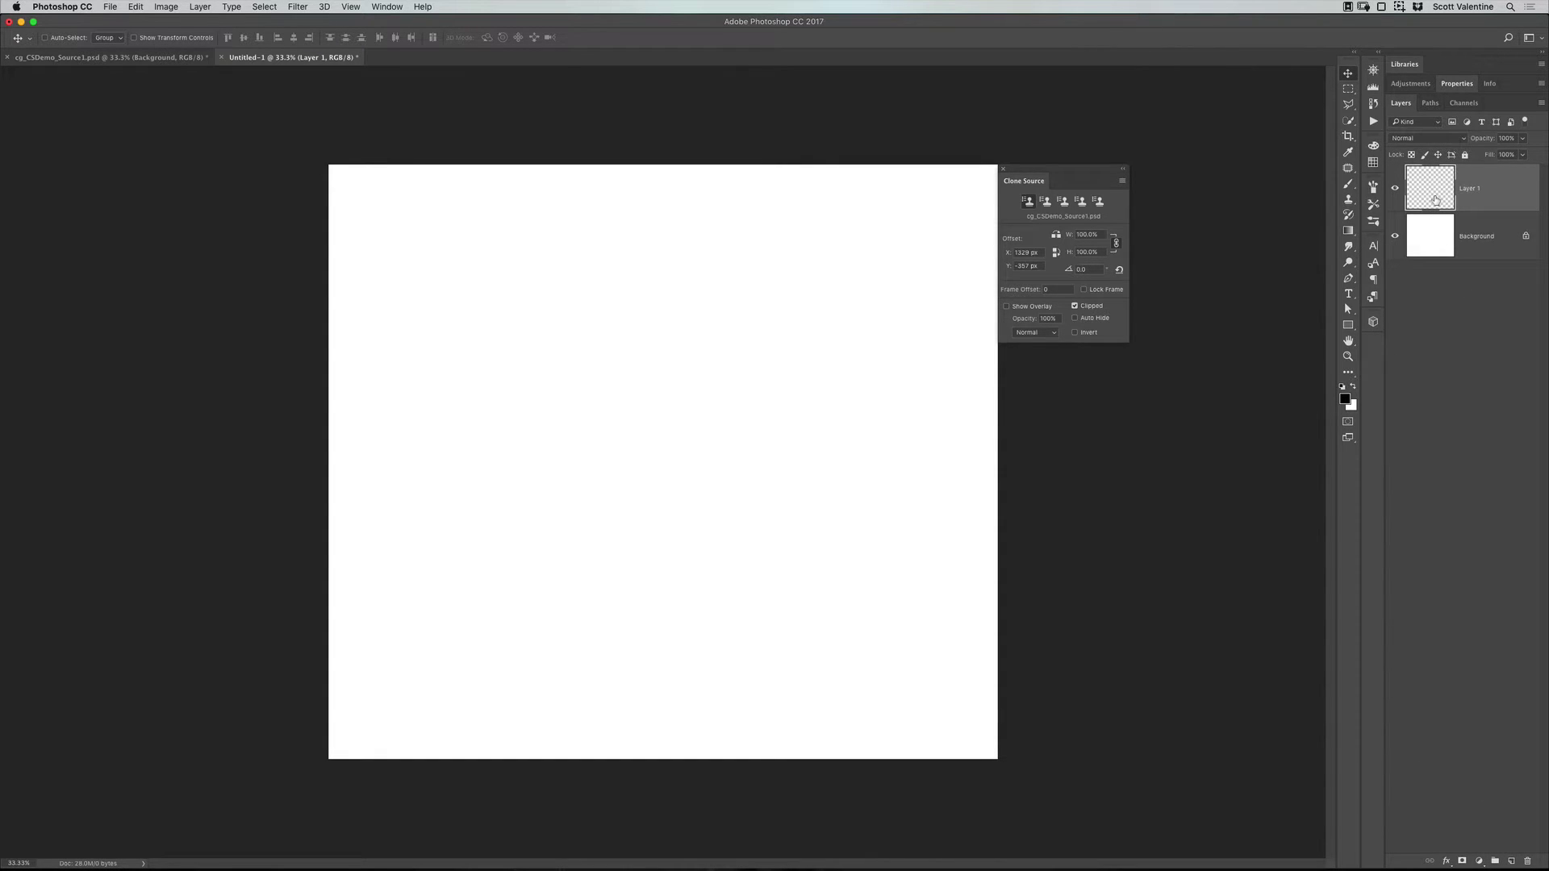
pyautogui.press('super+v')
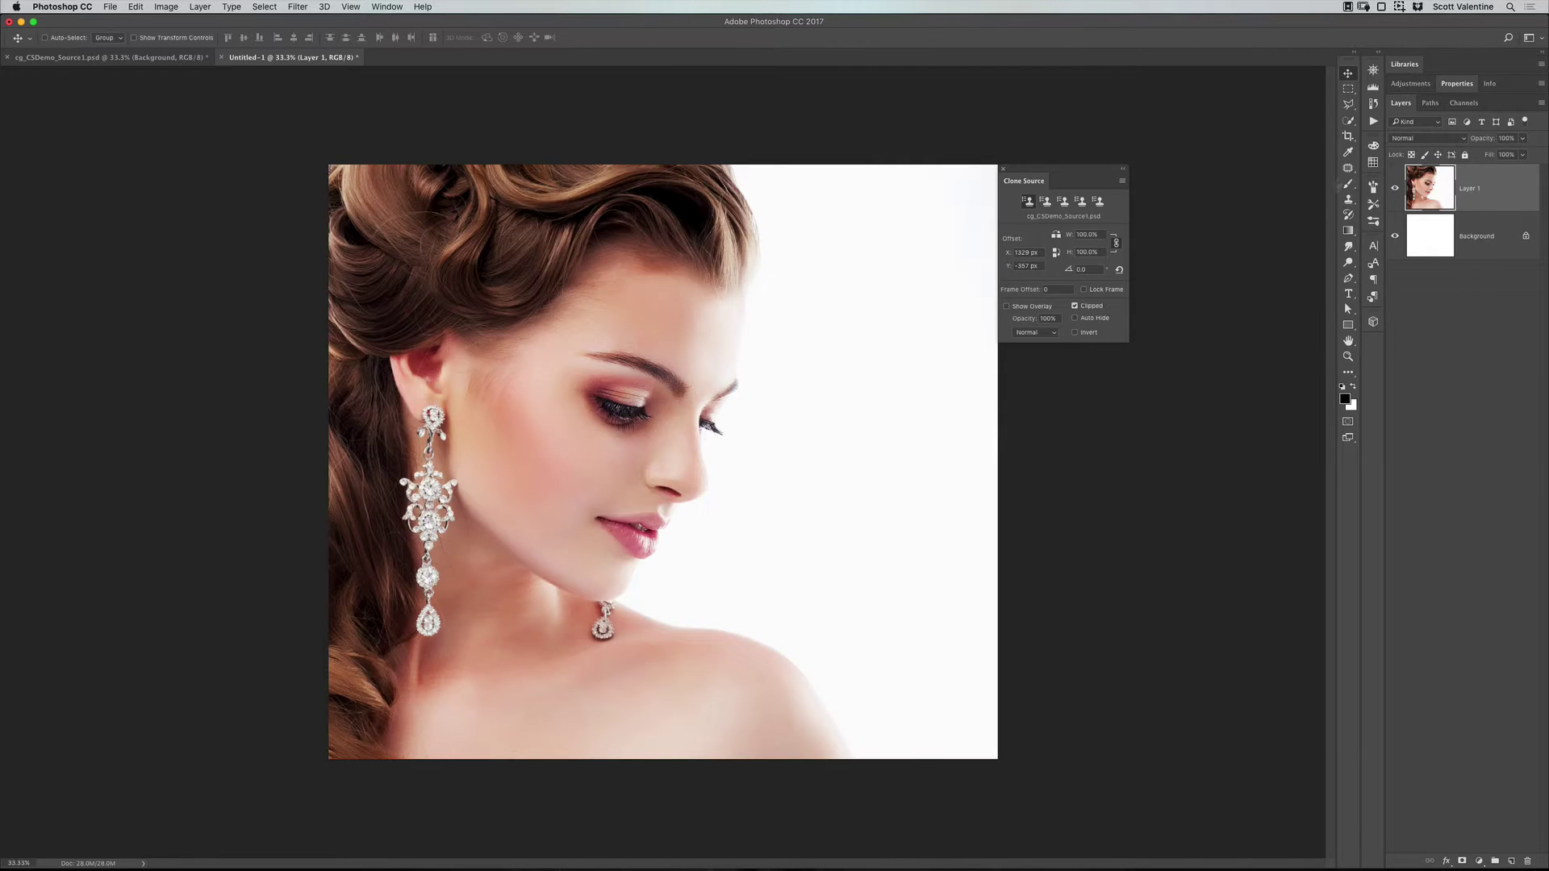
pyautogui.moveTo(1486, 157); pyautogui.dragTo(1437, 160)
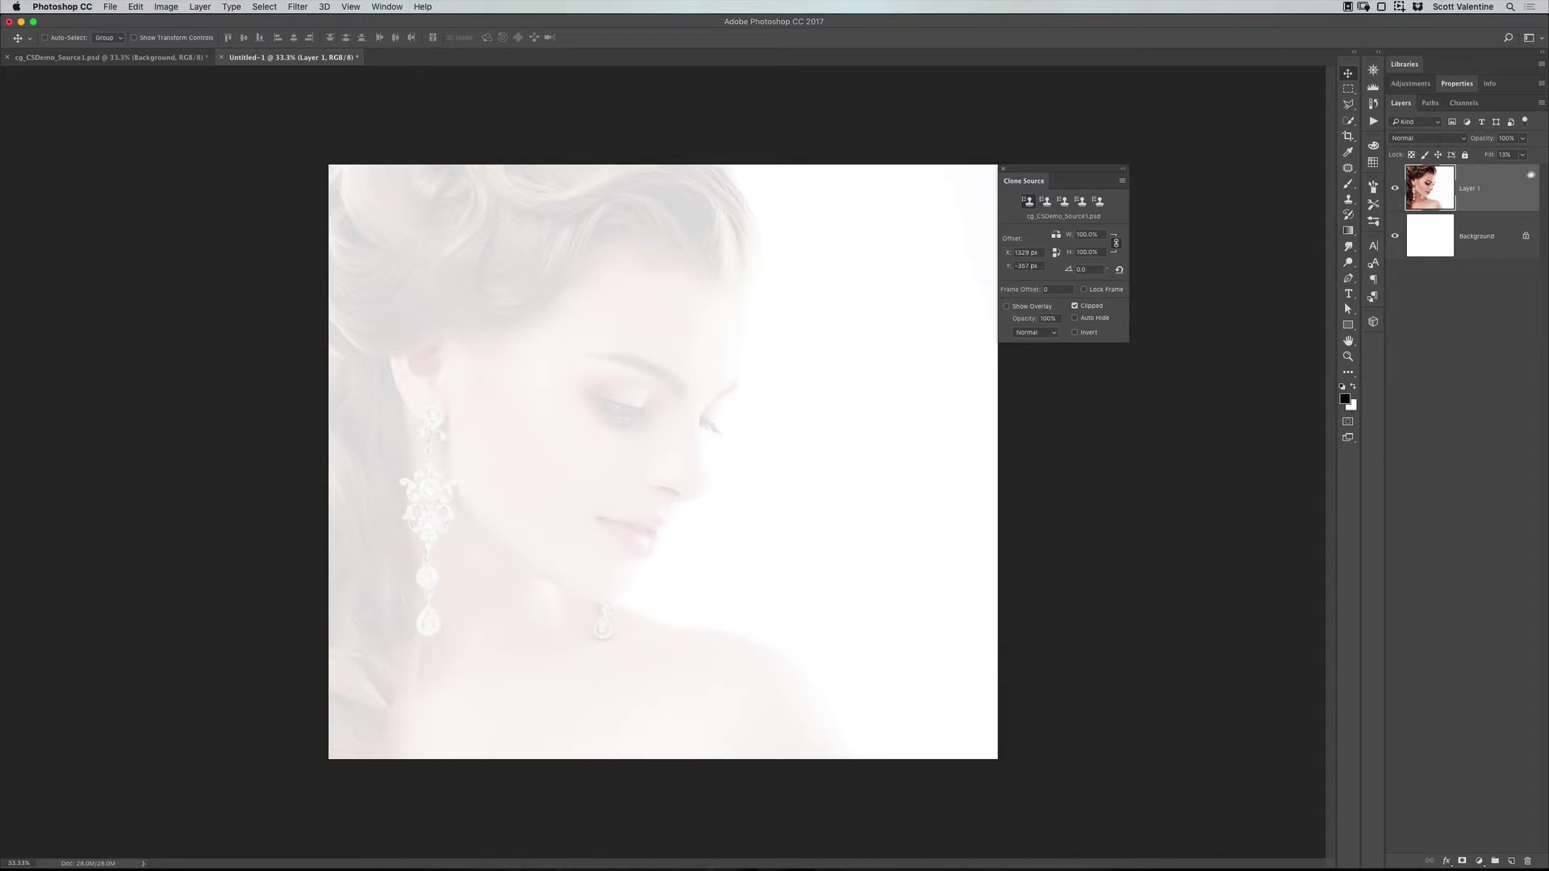
pyautogui.click(1466, 156)
# Step: In cg_CSDemo_Source1.psd, deselect and add a layer above Group 1 filled with 50% Gray, with its Fill set to 0%
pyautogui.click(132, 60)
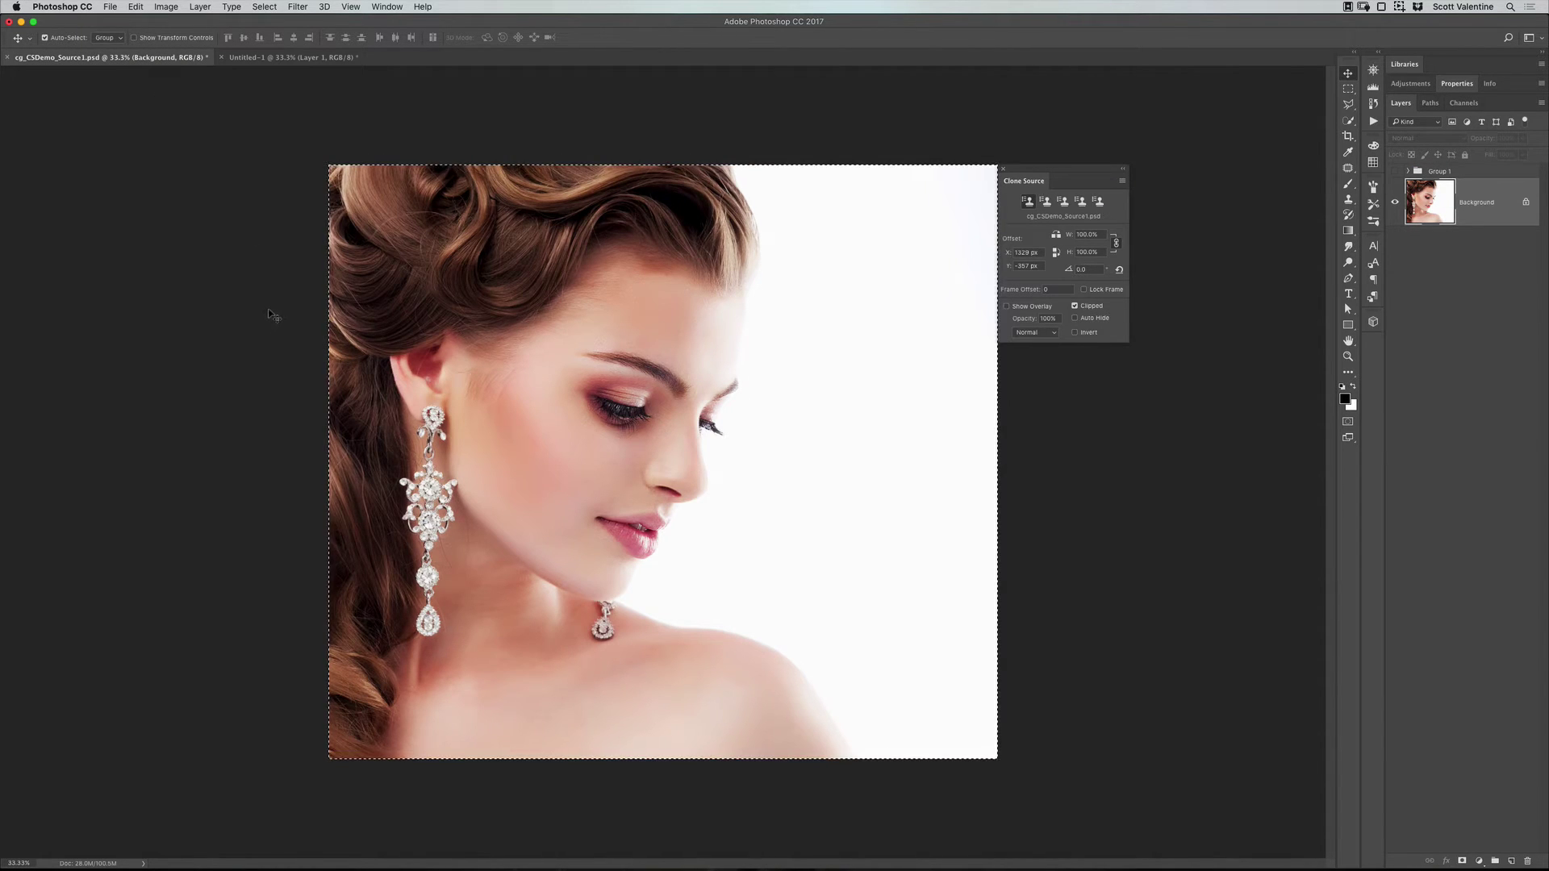
pyautogui.press('super+d')
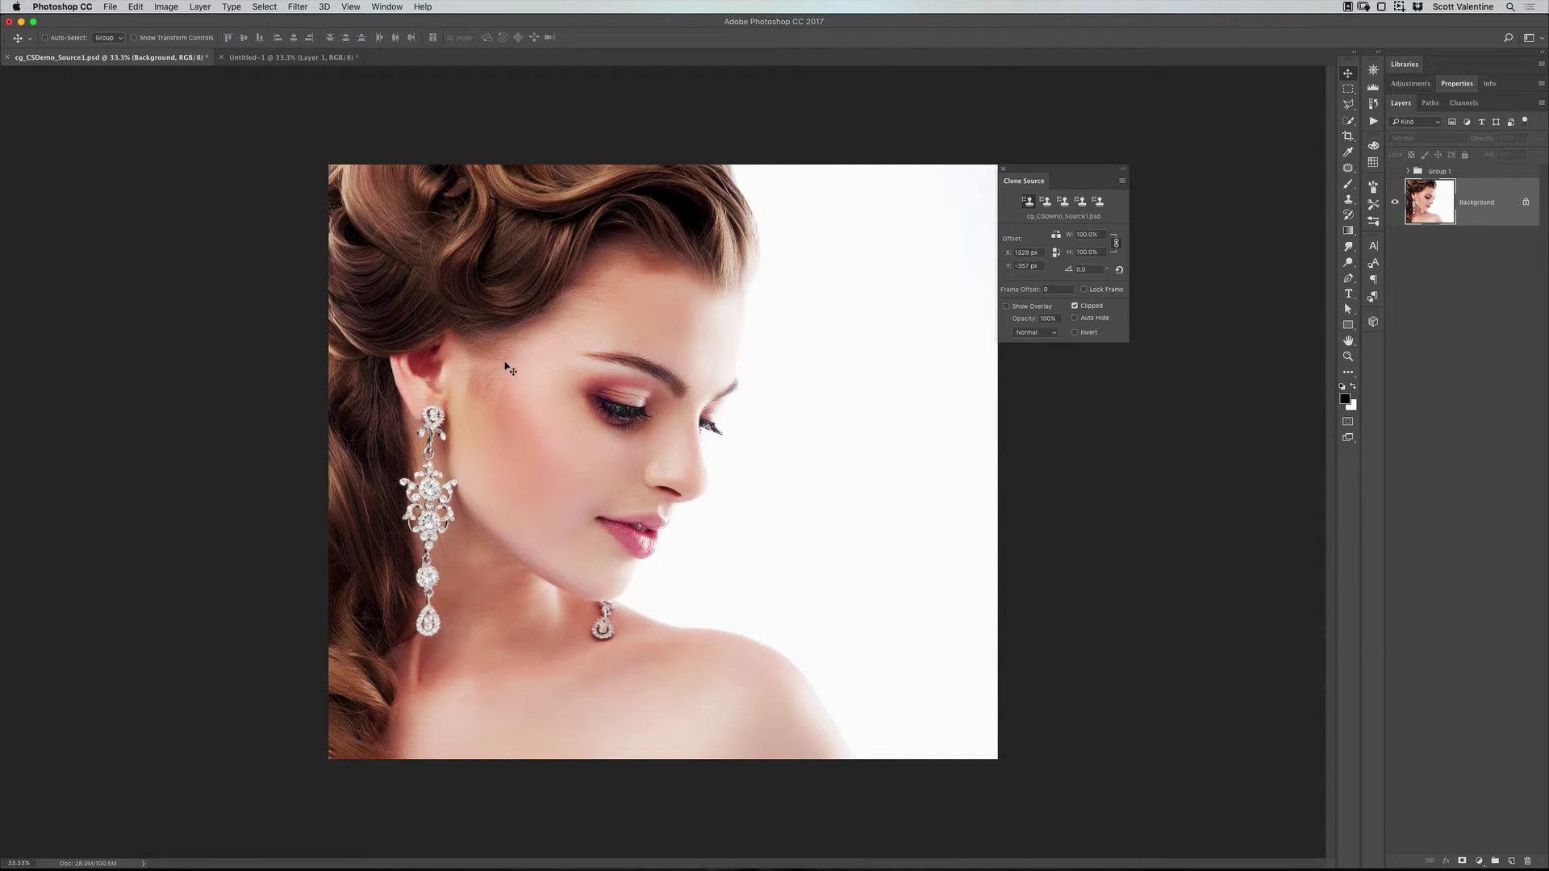
pyautogui.click(1480, 174)
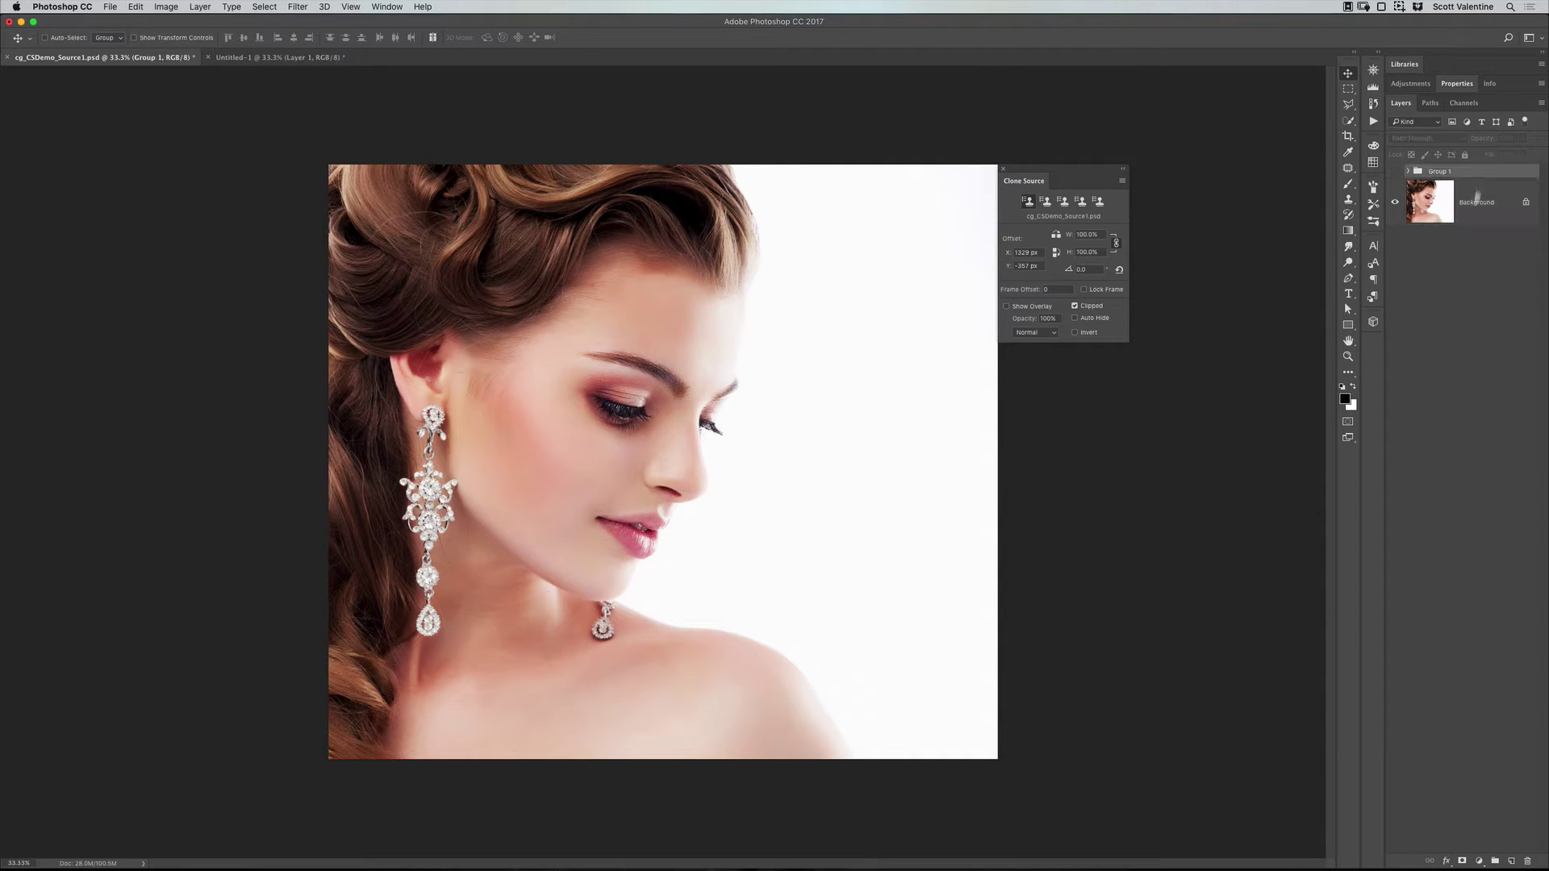
pyautogui.click(1509, 858)
pyautogui.click(136, 7)
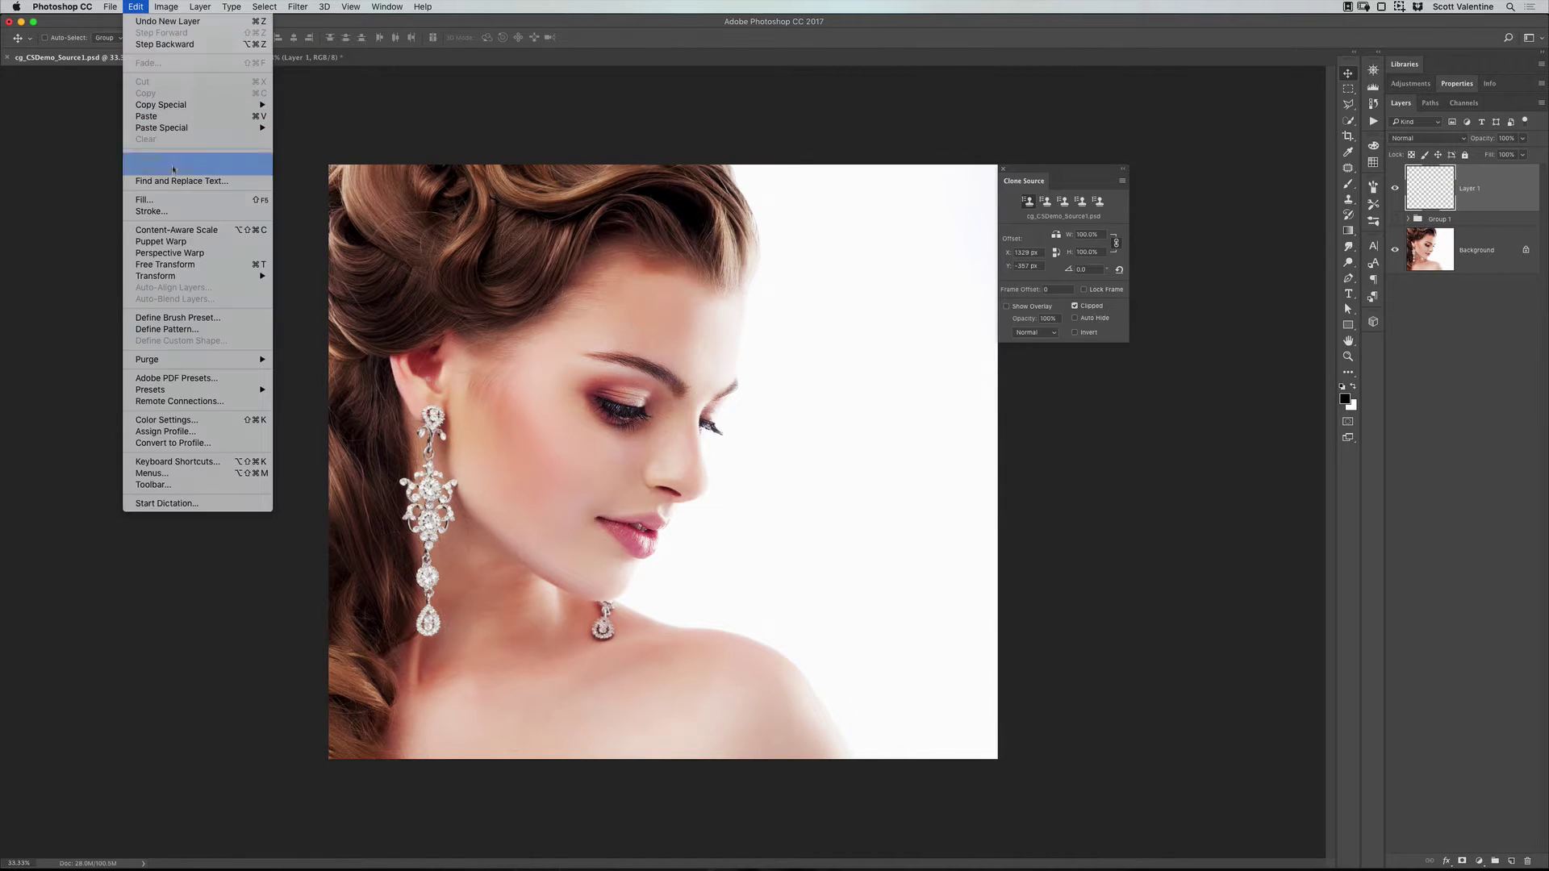
pyautogui.click(186, 197)
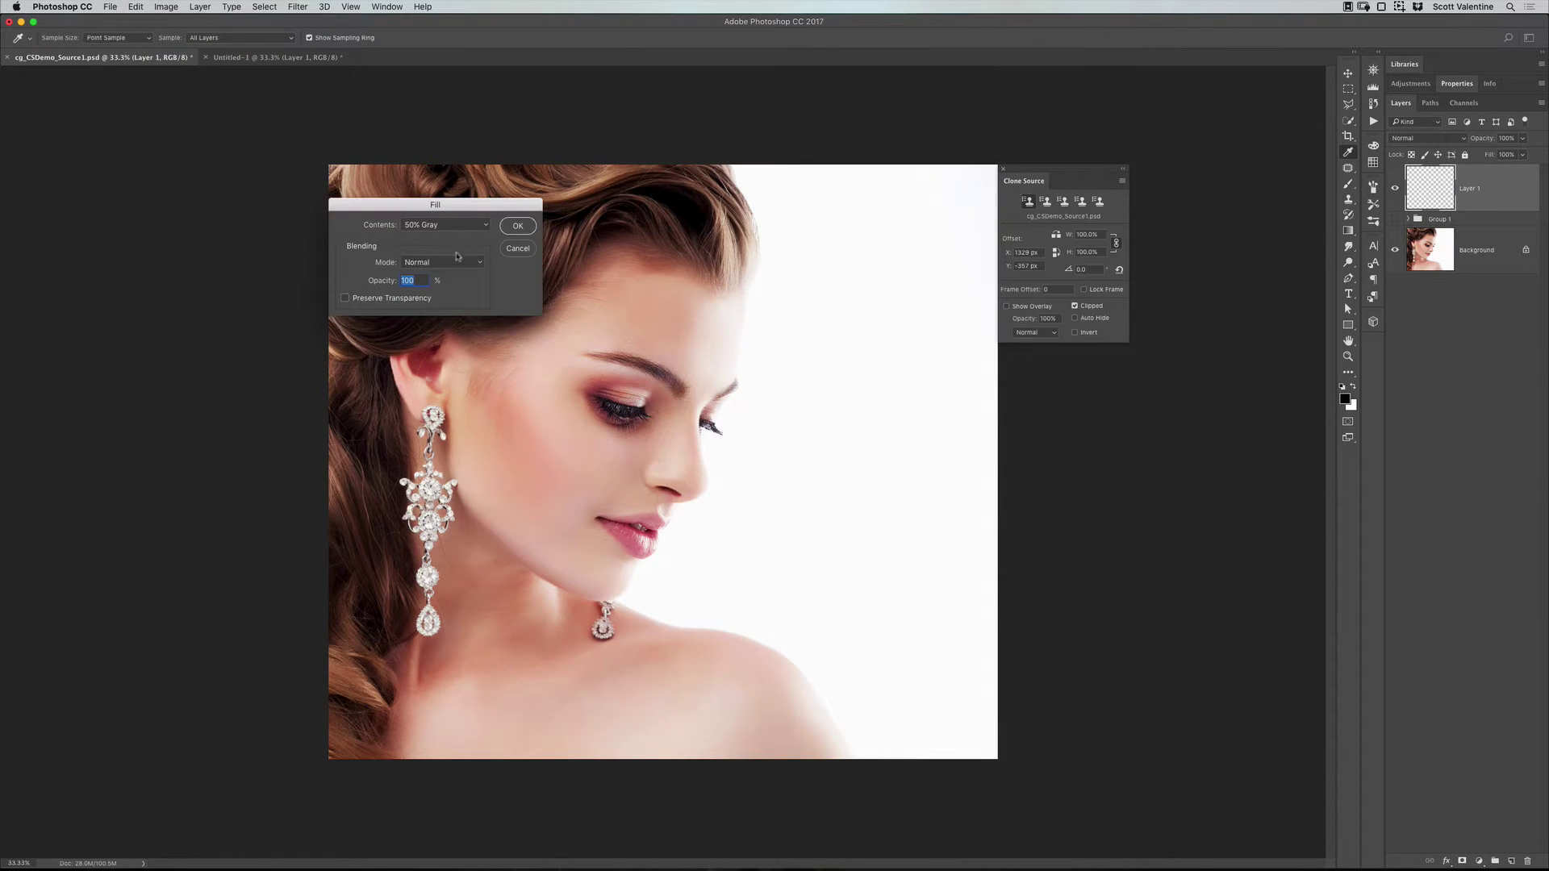
pyautogui.click(517, 226)
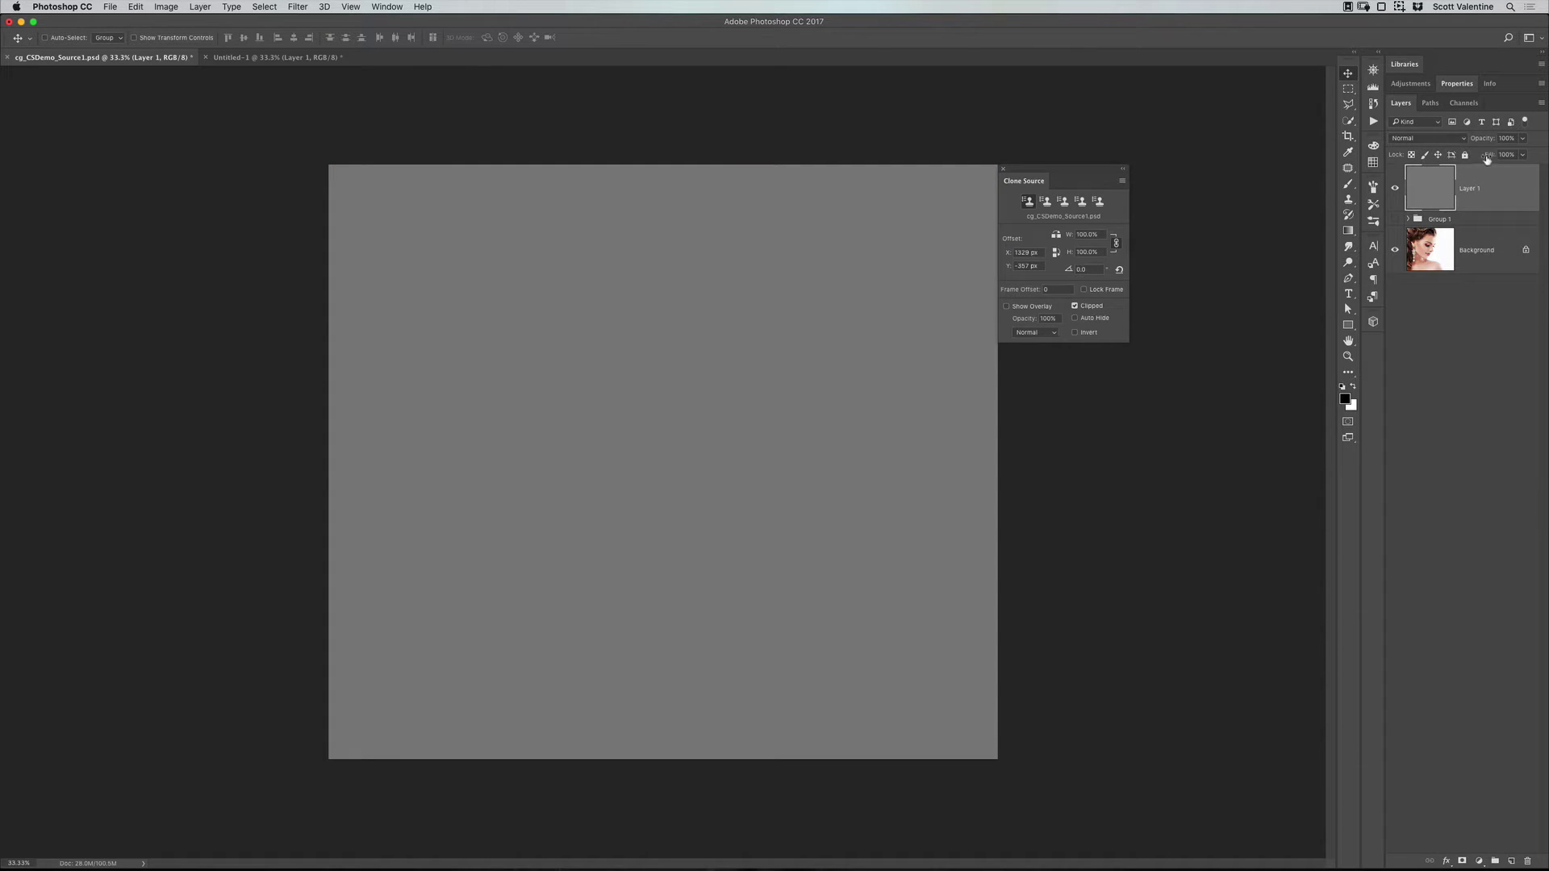
pyautogui.moveTo(1486, 159); pyautogui.dragTo(1270, 165)
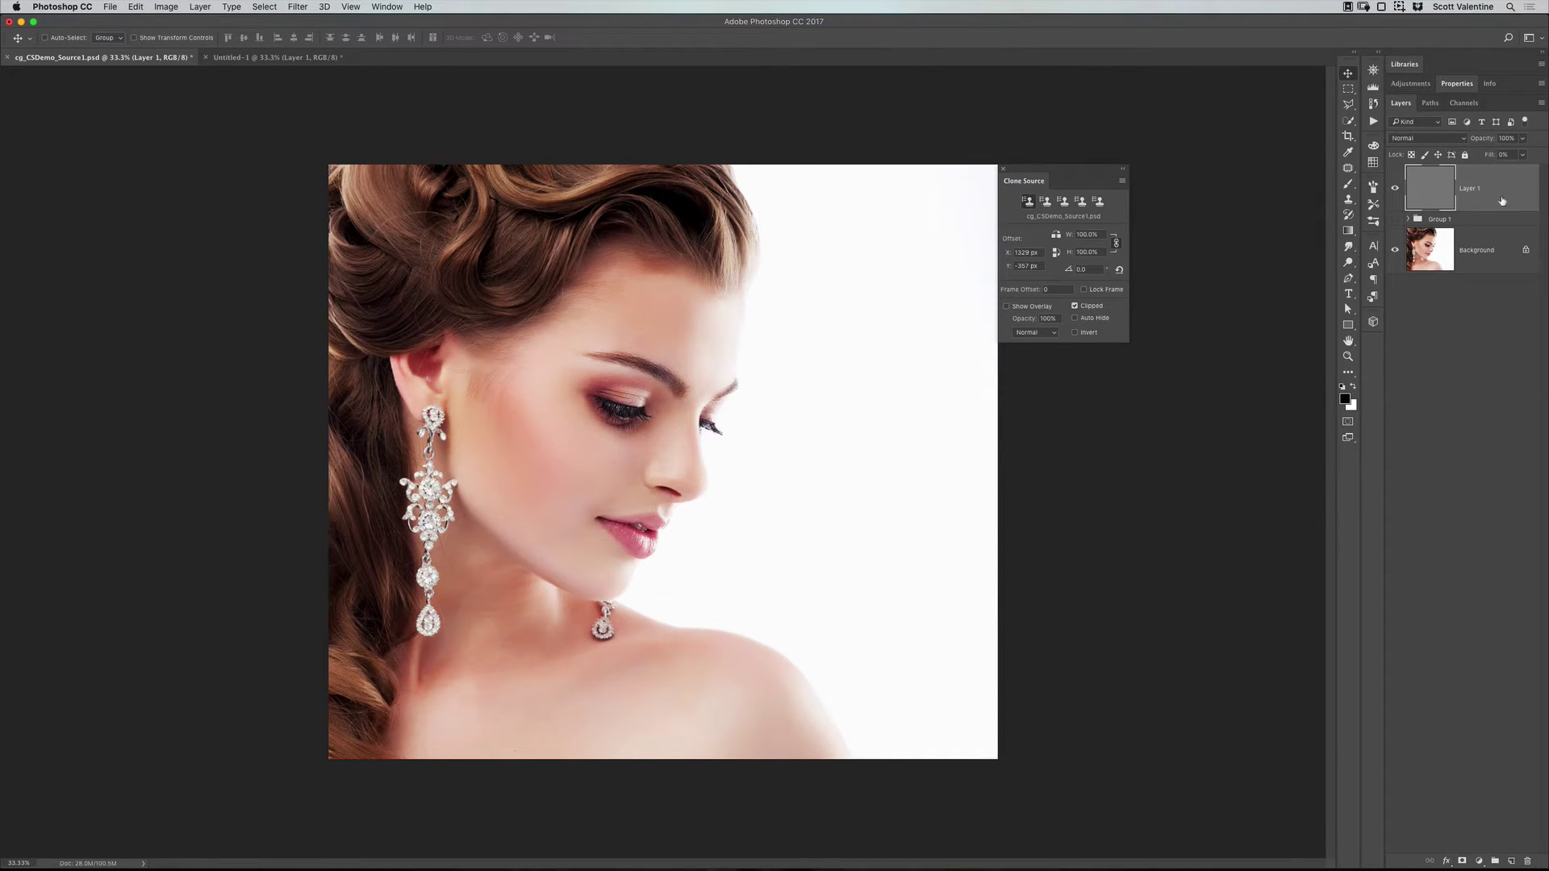
# Step: Sample a Clone Stamp source from the gray layer and add a blank layer in Untitled-1, with sampling on All Layers
pyautogui.press('s')
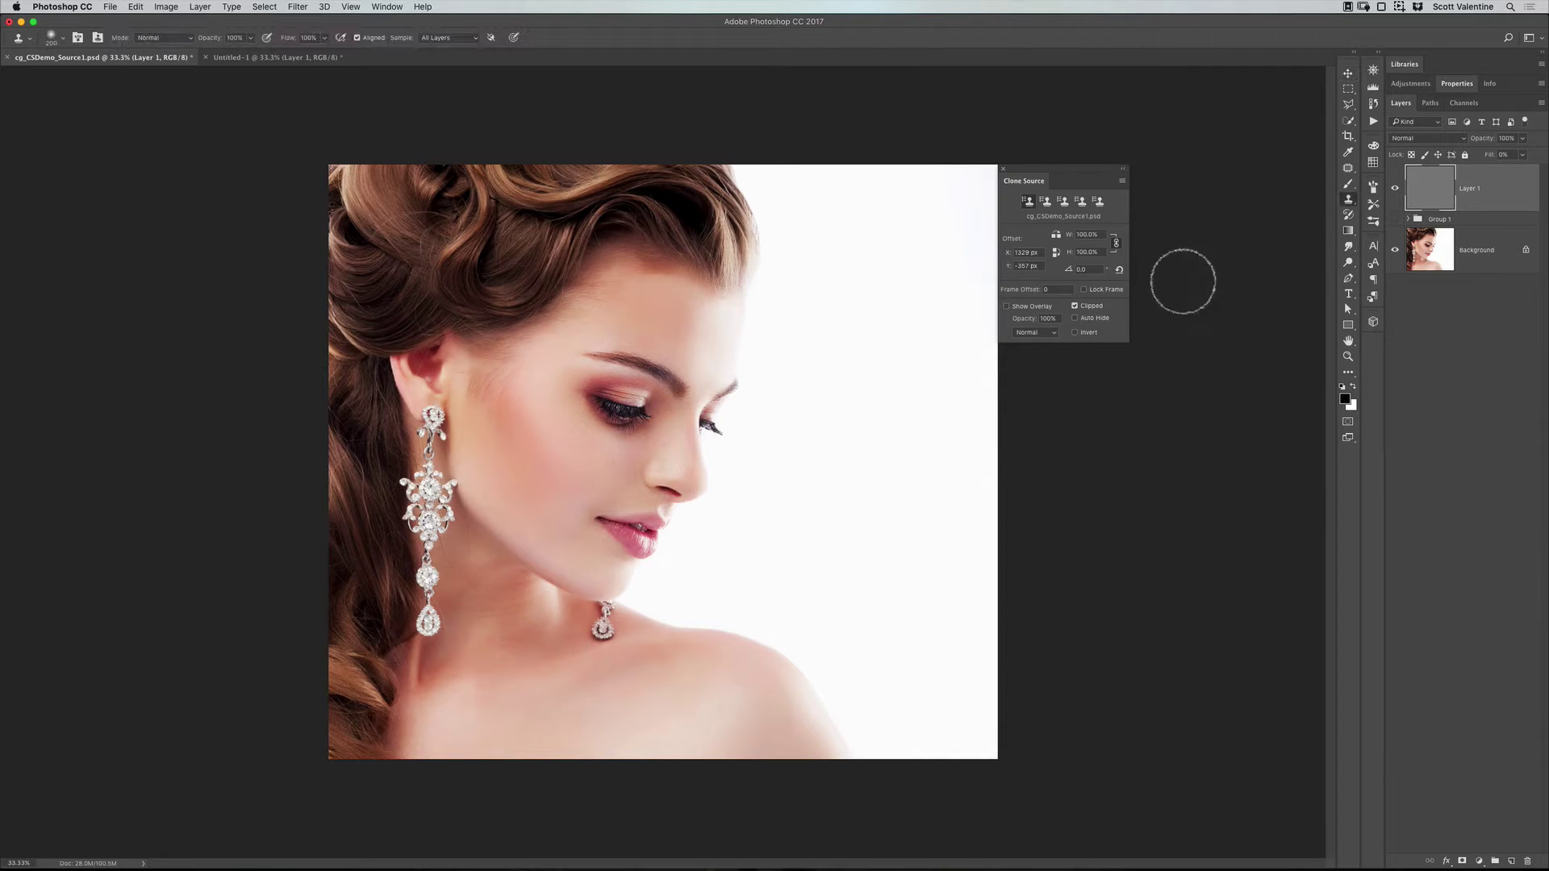
pyautogui.keyDown('alt'); pyautogui.click(1186, 280); pyautogui.keyUp('alt')
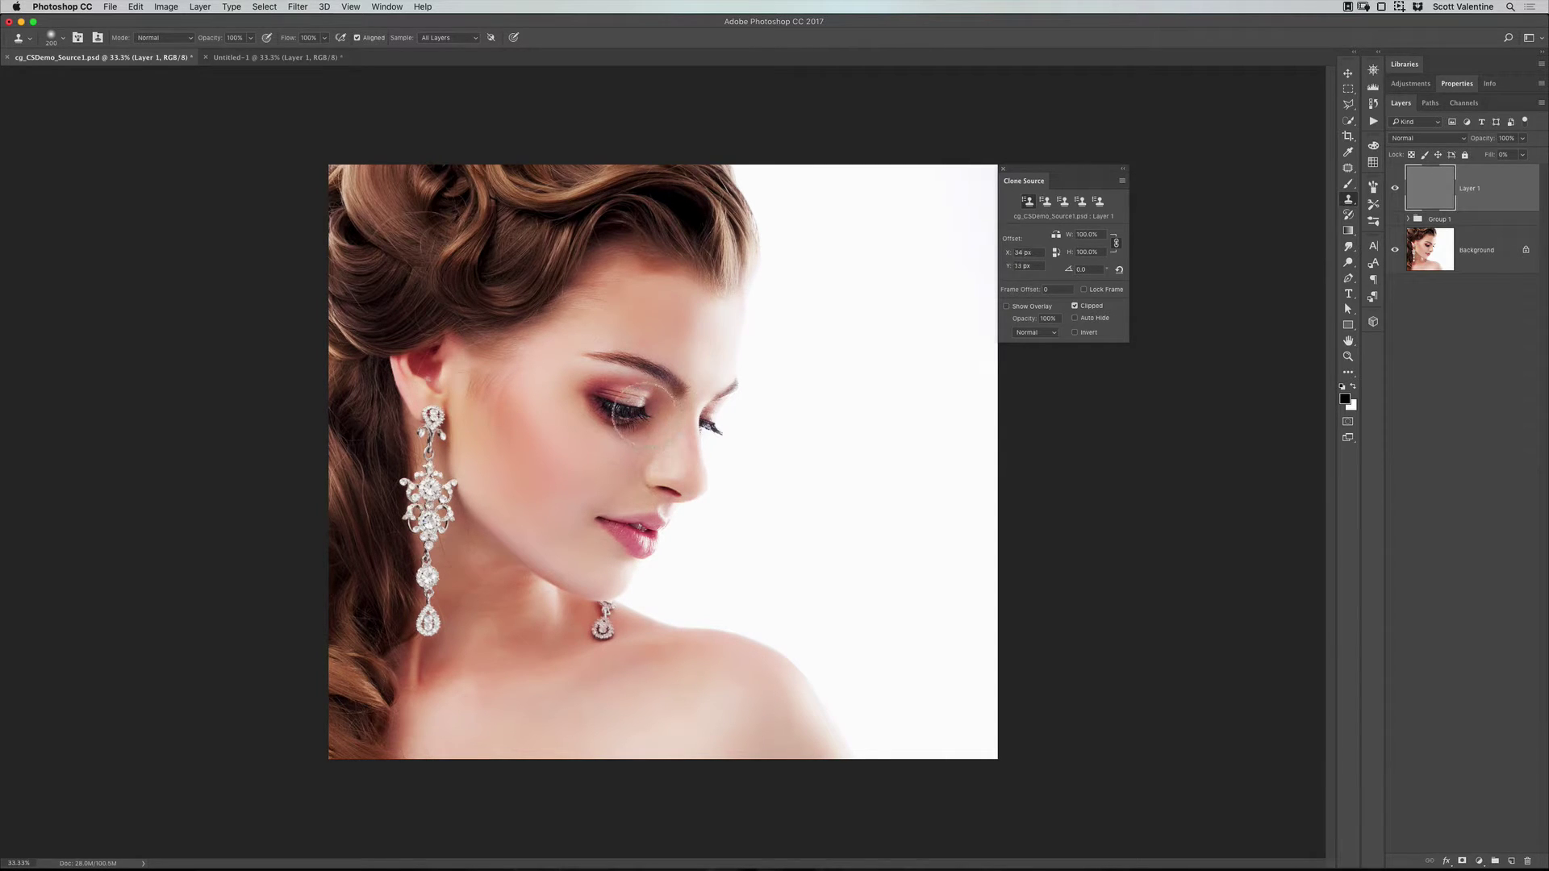
pyautogui.click(259, 58)
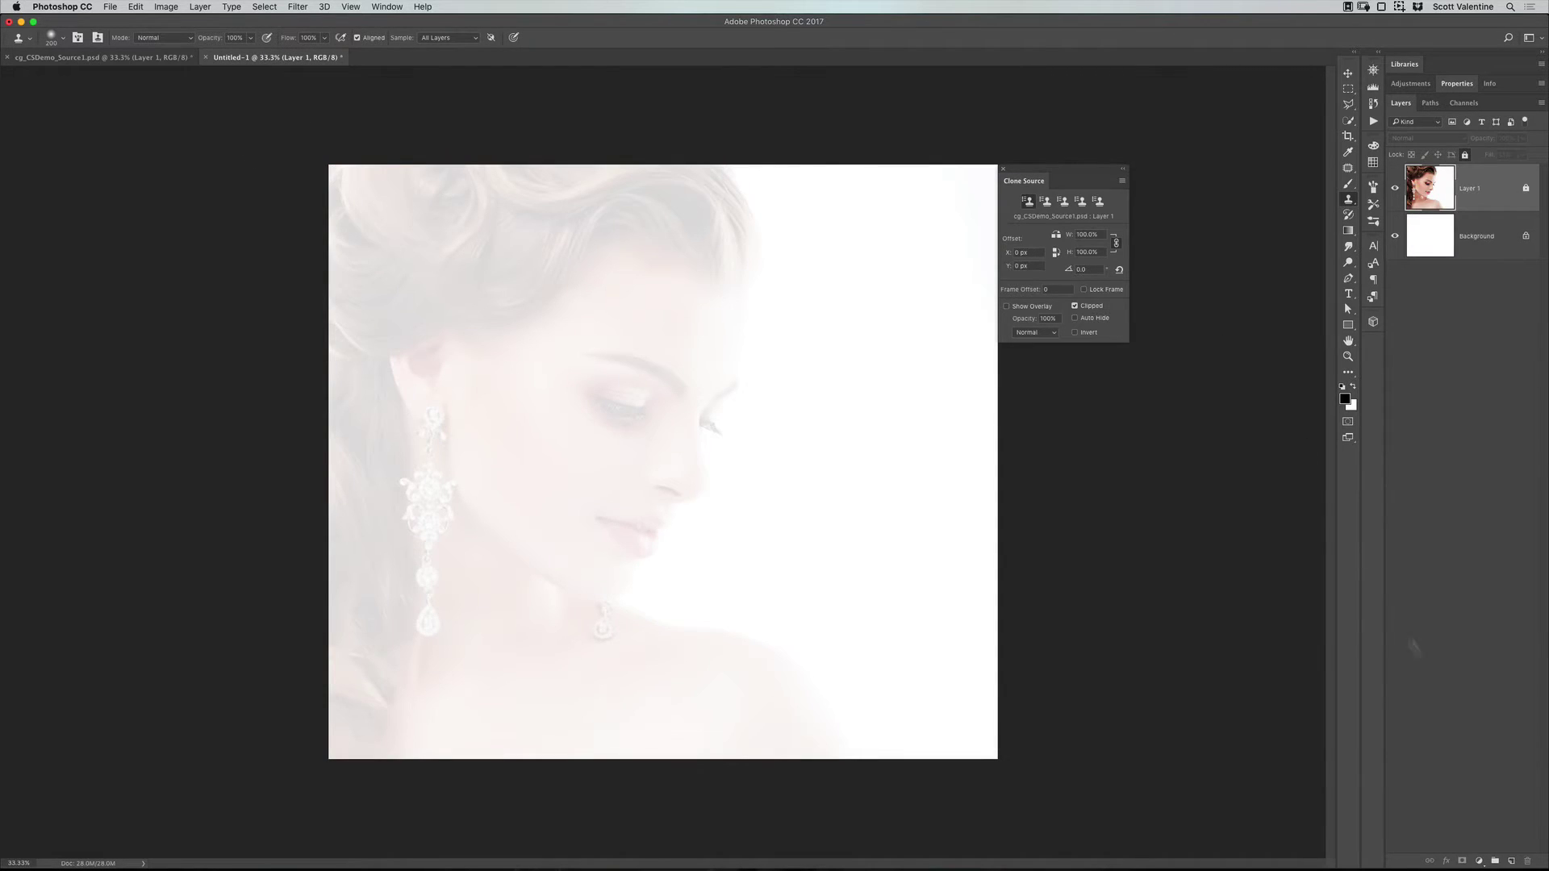
pyautogui.click(1511, 861)
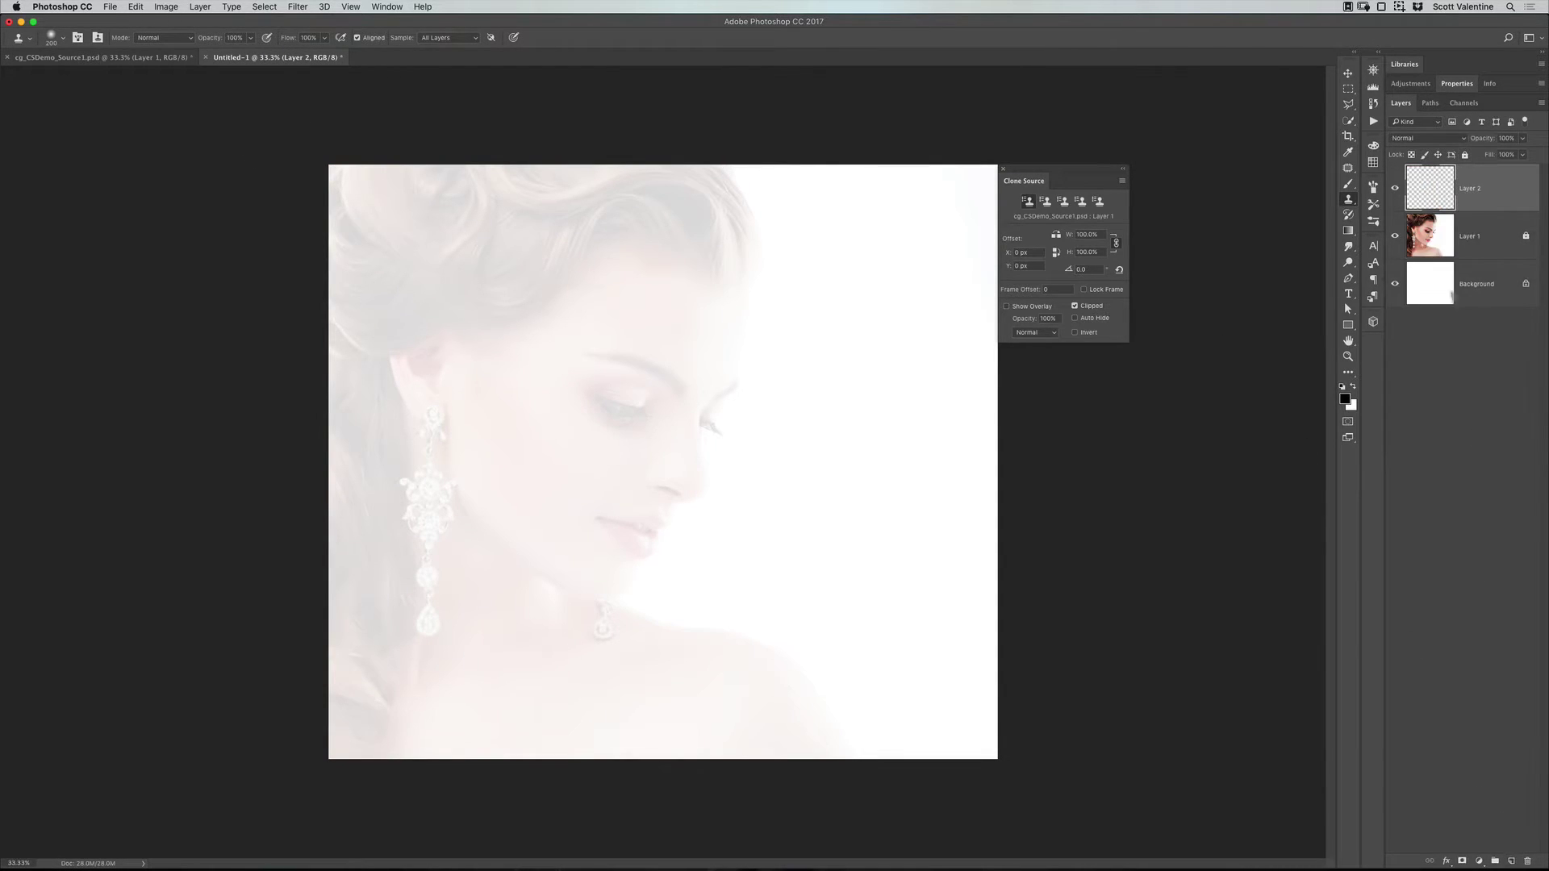
pyautogui.click(361, 38)
pyautogui.click(466, 38)
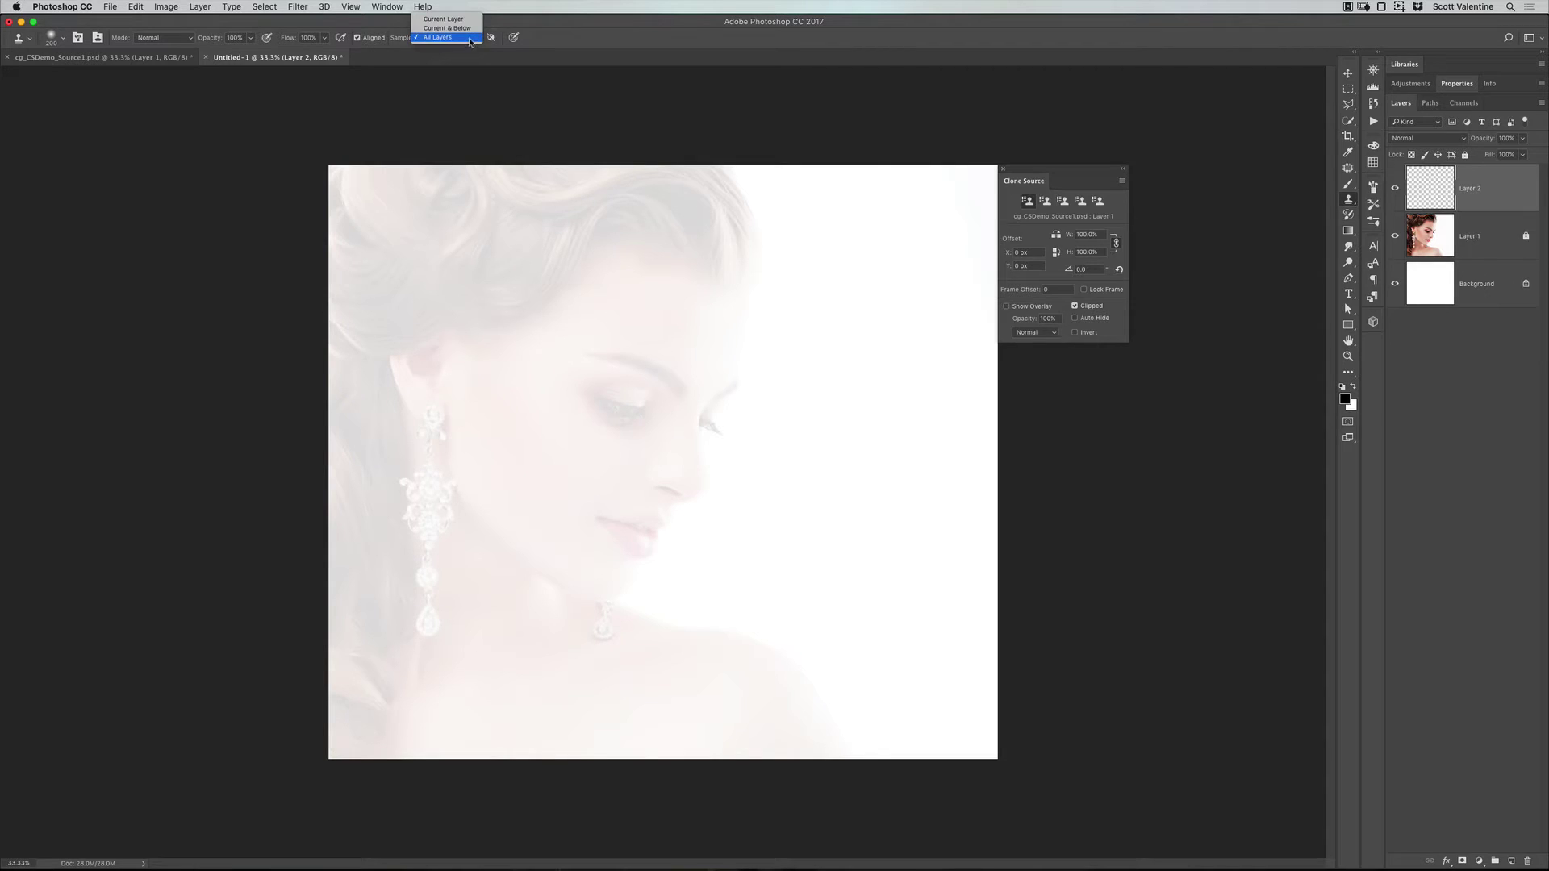
pyautogui.click(472, 37)
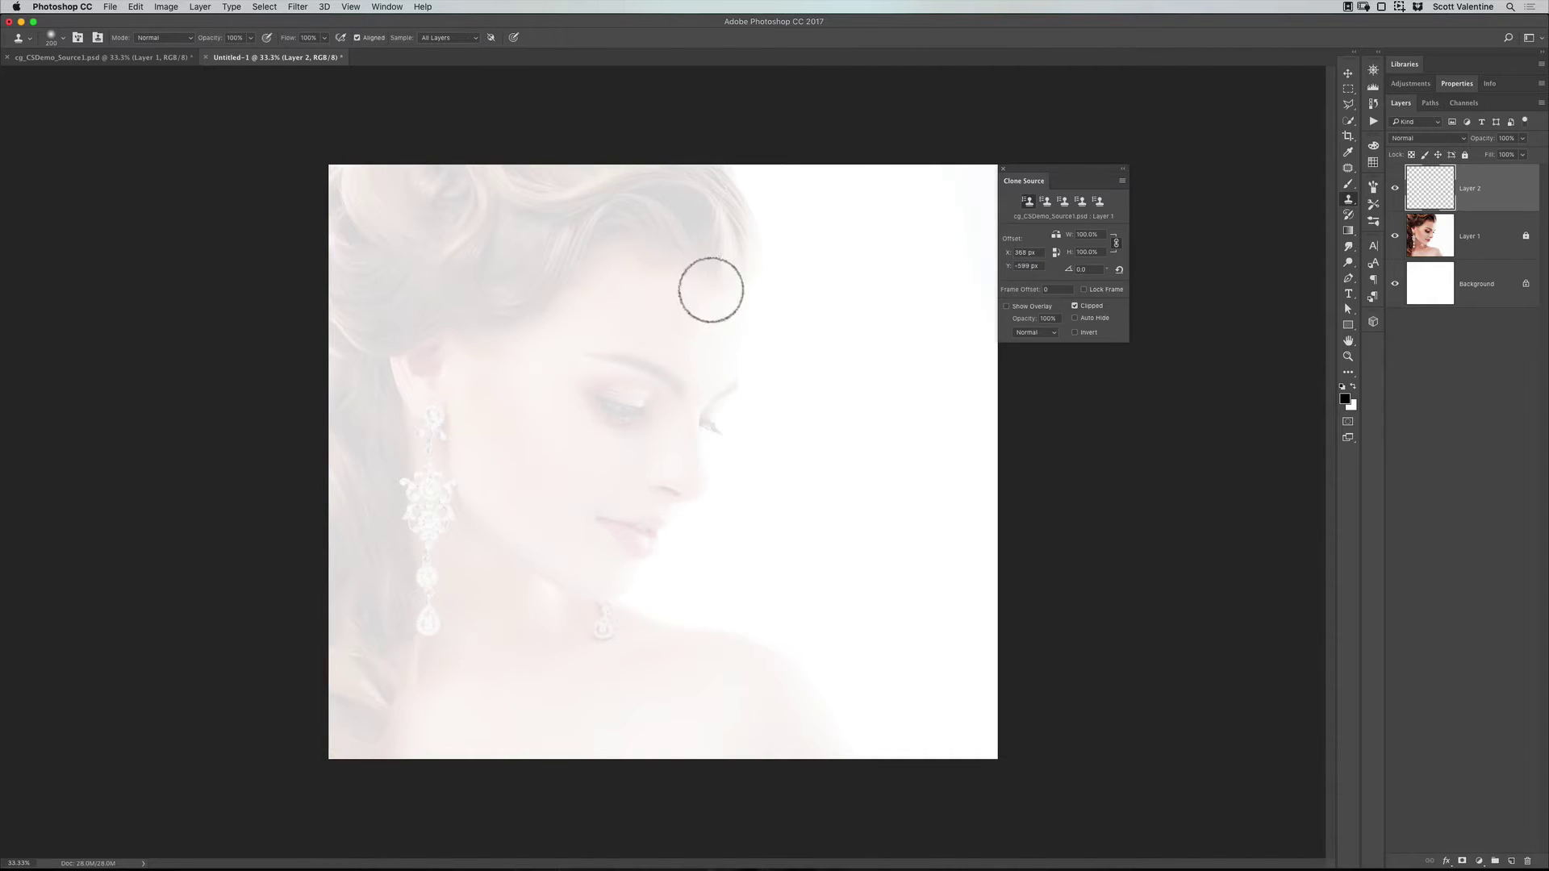
# Step: Try cloning two diagonal strokes across the faded face on the new layer, and undo them
pyautogui.moveTo(682, 287); pyautogui.dragTo(560, 488)
pyautogui.moveTo(625, 358)
pyautogui.mouseDown()
pyautogui.moveTo(548, 471)
pyautogui.moveTo(690, 230)
pyautogui.moveTo(554, 449)
pyautogui.mouseUp()
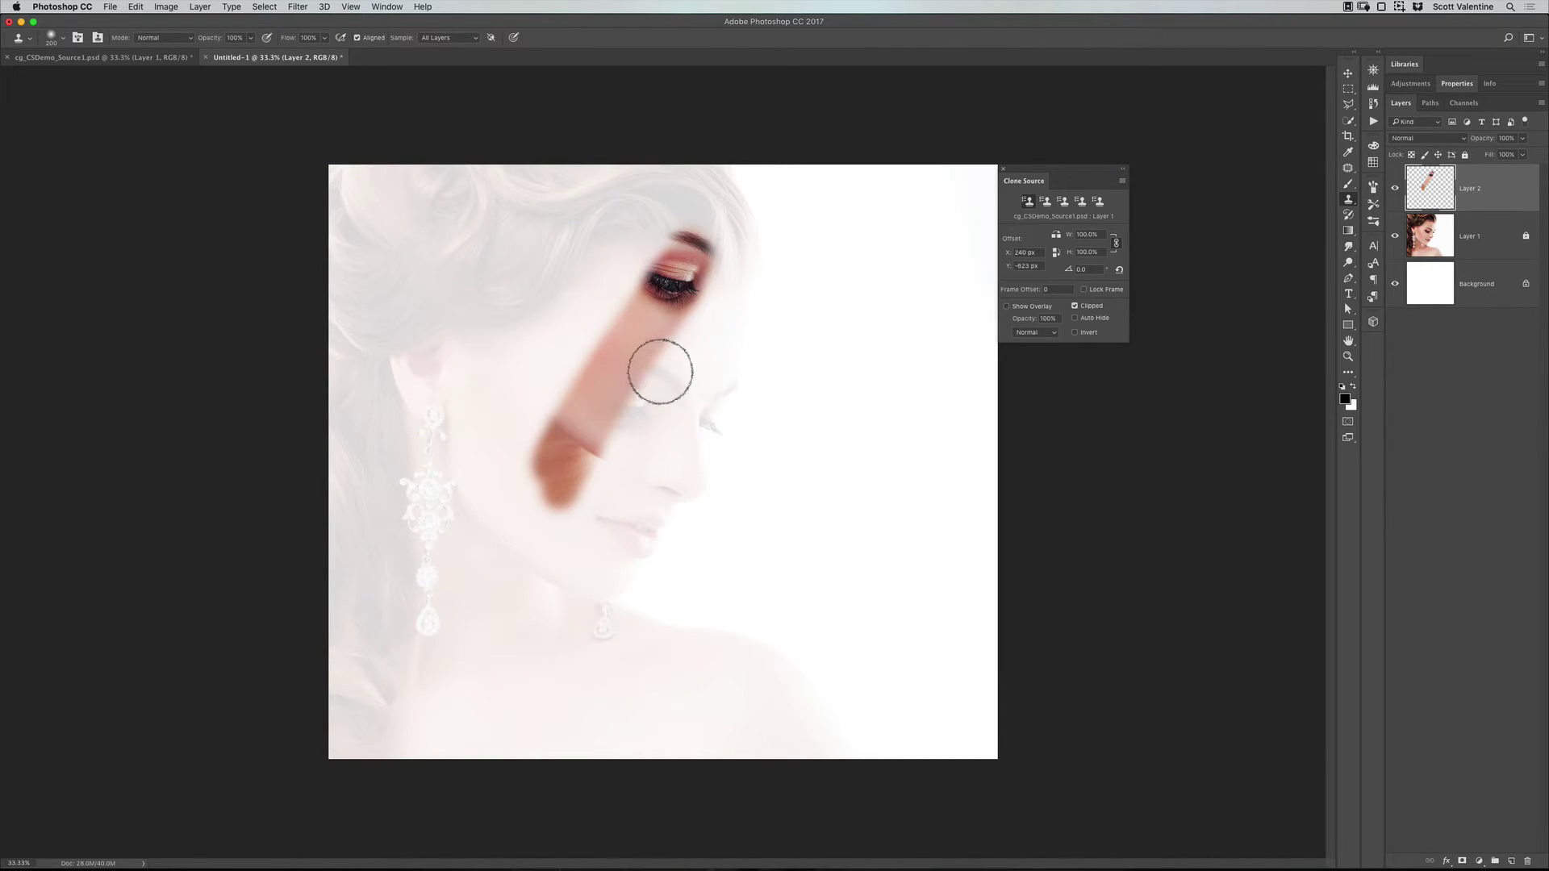
pyautogui.press('super+z')
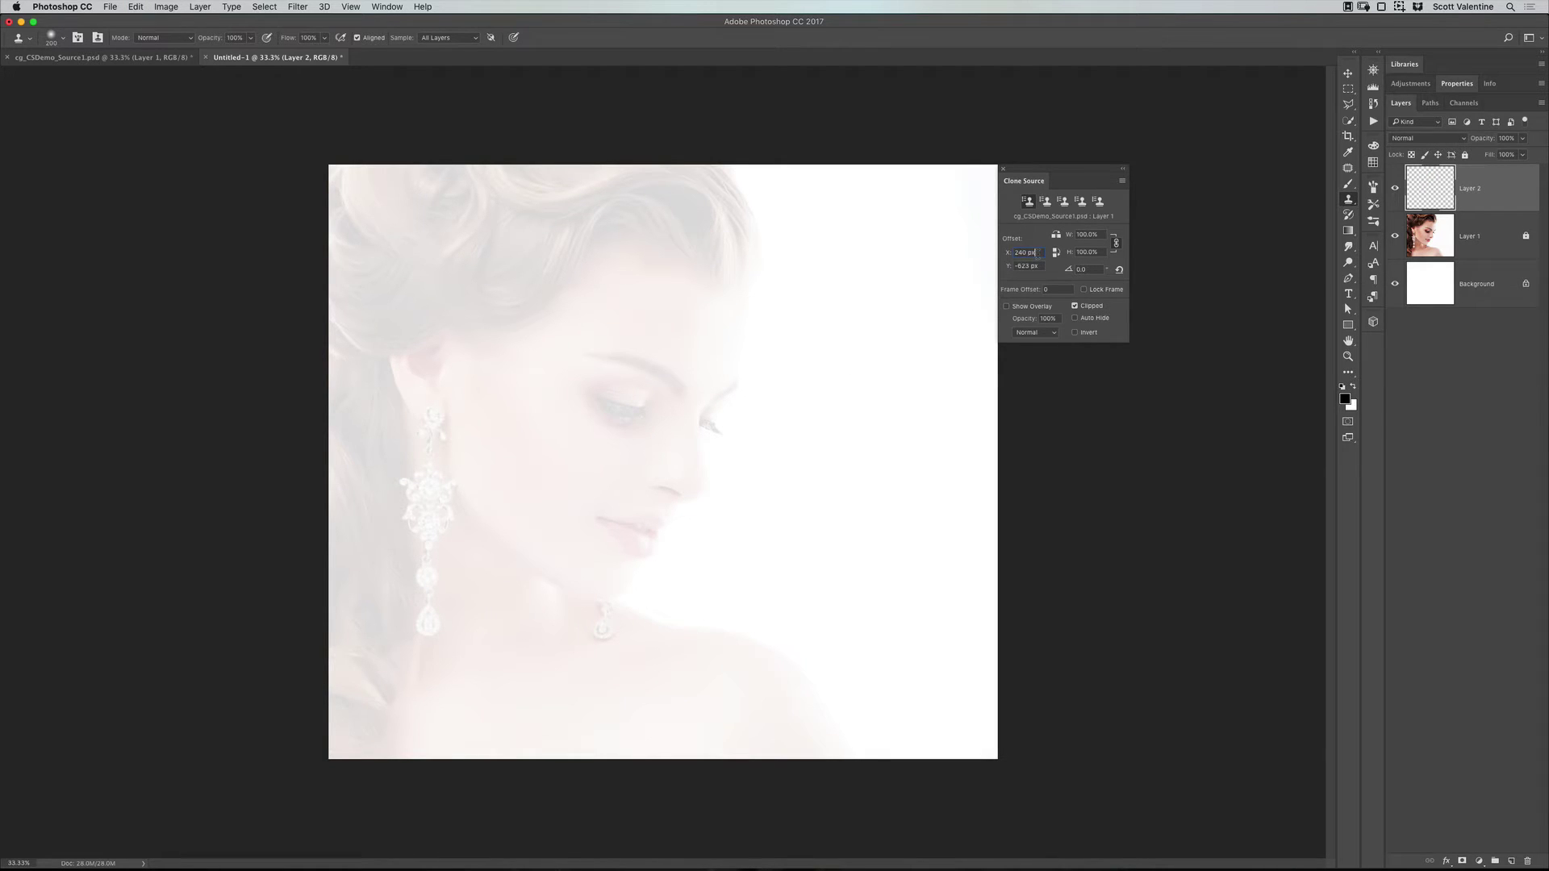
# Step: Set the clone source offset to X 0 and Y 0, and clone a diagonal stroke from the forehead to the chin
pyautogui.doubleClick(1039, 253)
pyautogui.write('0')
pyautogui.write('0')
pyautogui.moveTo(736, 304)
pyautogui.mouseDown()
pyautogui.moveTo(649, 508)
pyautogui.moveTo(686, 403)
pyautogui.moveTo(588, 557)
pyautogui.moveTo(605, 605)
pyautogui.mouseUp()
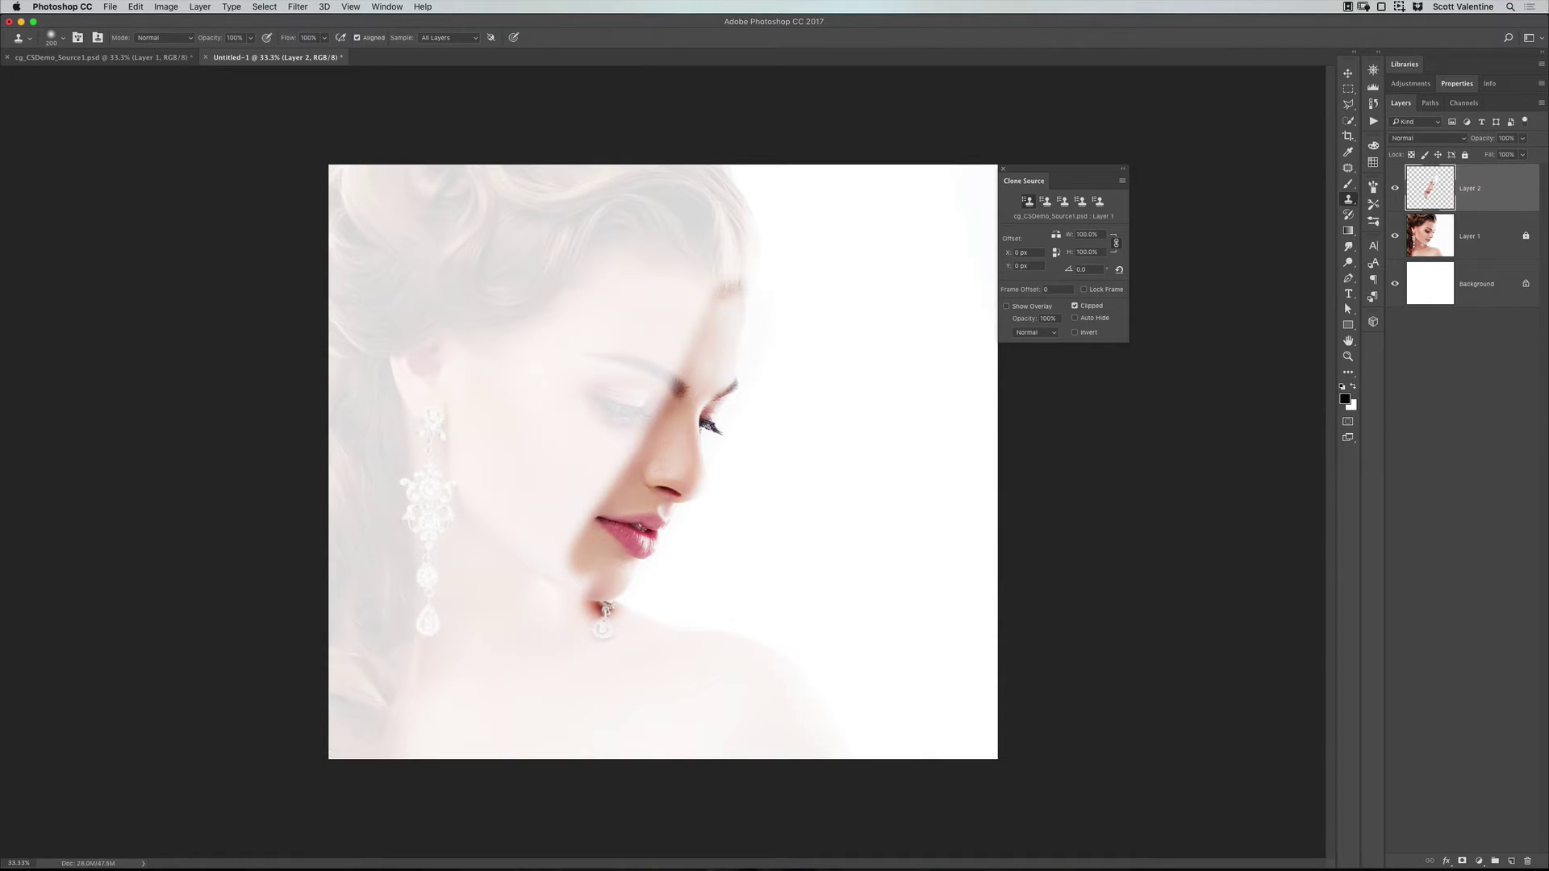
# Step: Delete the layer with the cloned stroke and add a blank layer in its place above the faded portrait
pyautogui.moveTo(1452, 188)
pyautogui.mouseDown()
pyautogui.moveTo(1464, 831)
pyautogui.moveTo(1527, 861)
pyautogui.mouseUp()
pyautogui.click(1511, 861)
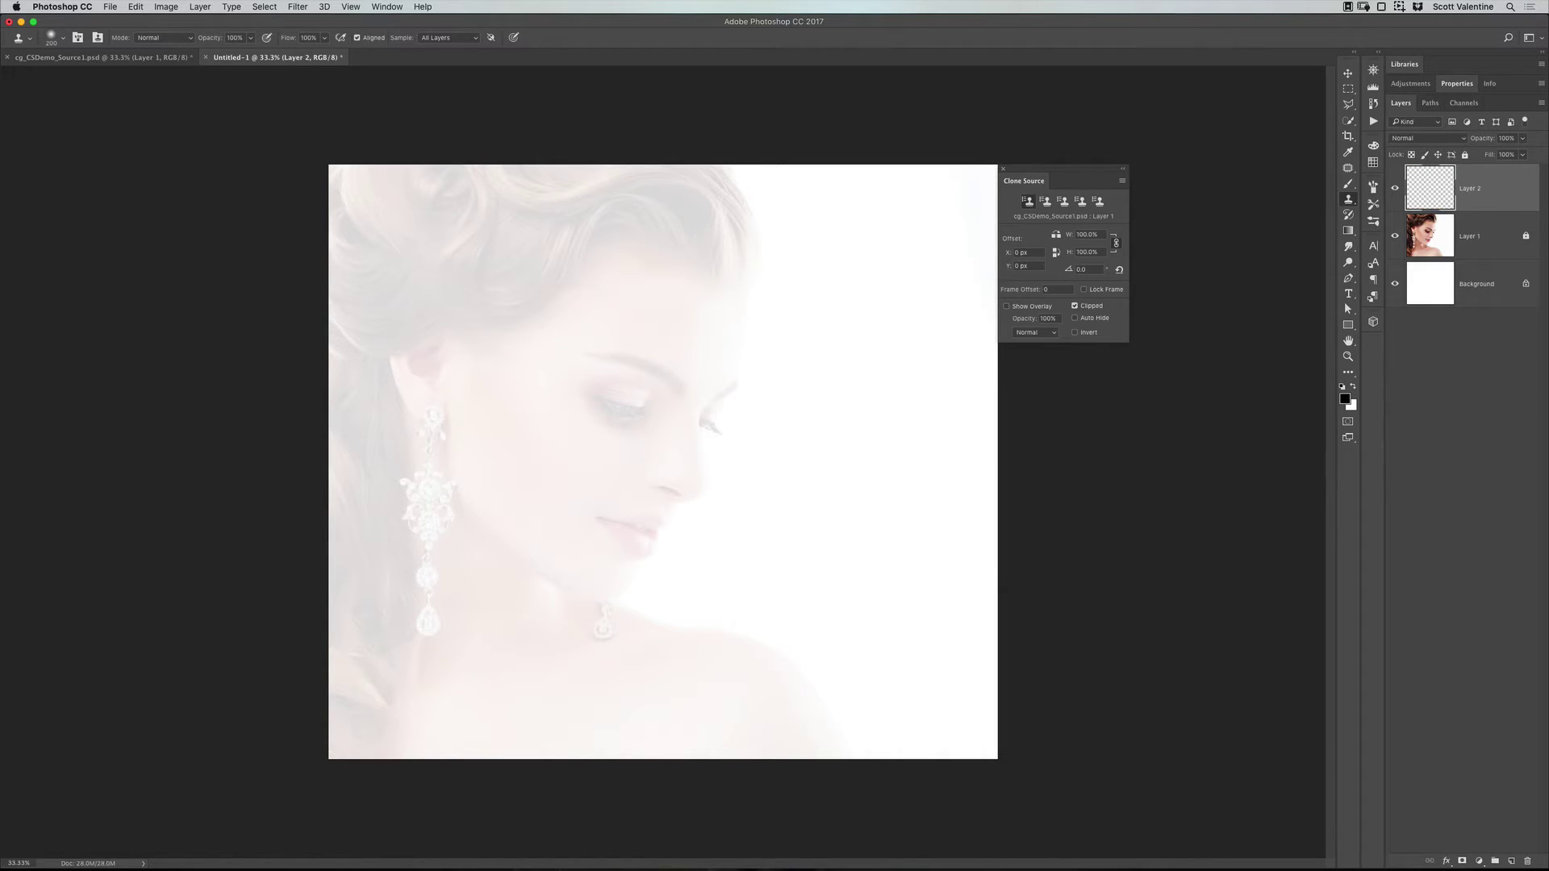
# Step: Duplicate the Background layer in cg_CSDemo_Source1.psd and apply Gaussian Blur to the copy at the preset radius
pyautogui.hotkey('ctrl', 'Tab')
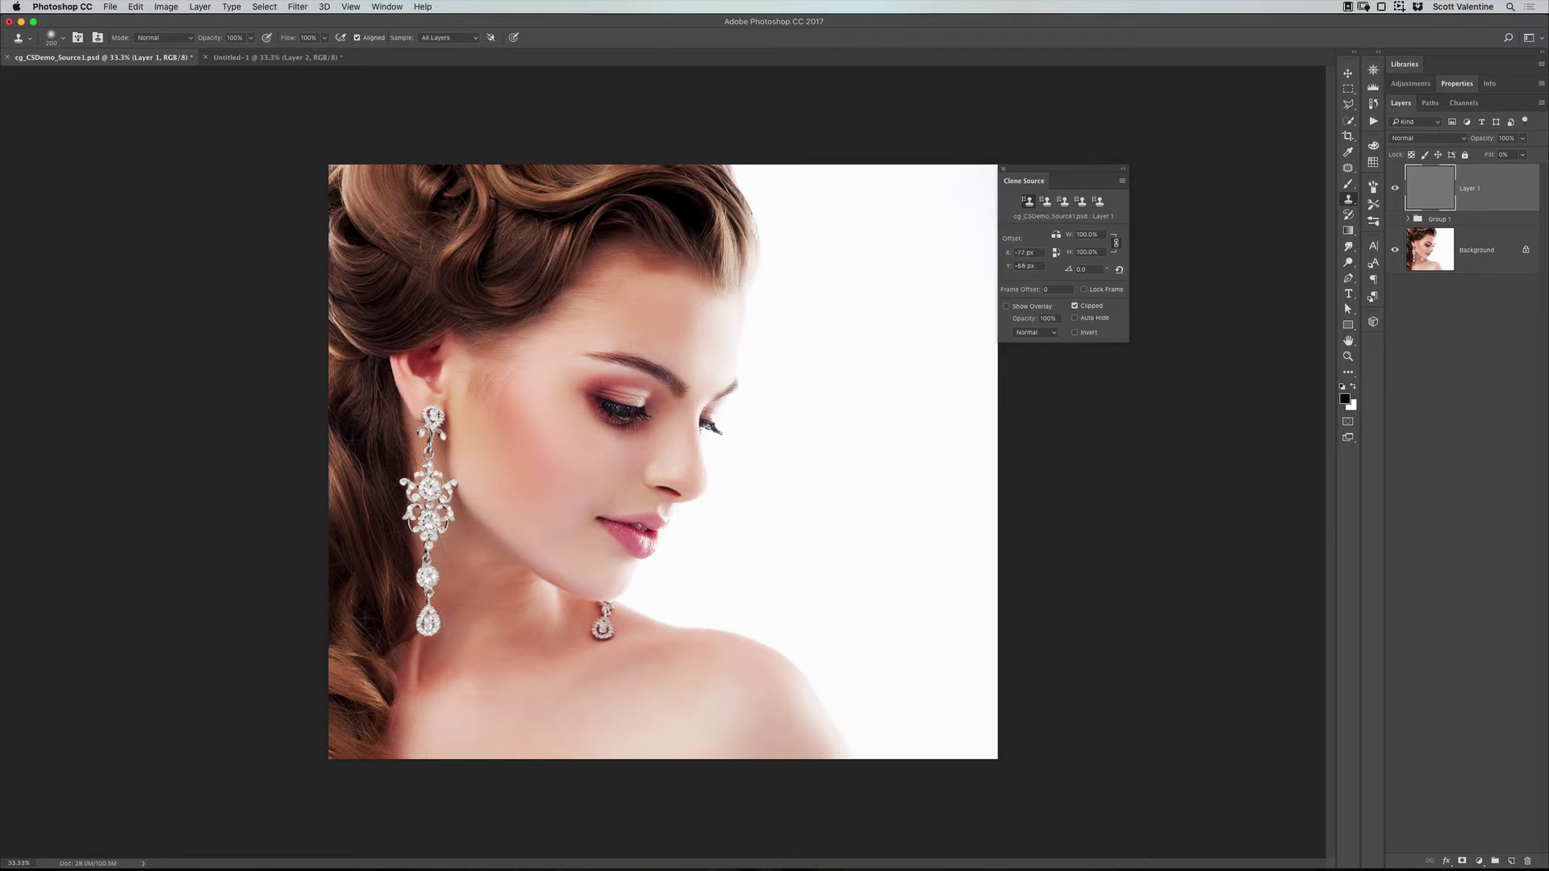
pyautogui.click(1477, 250)
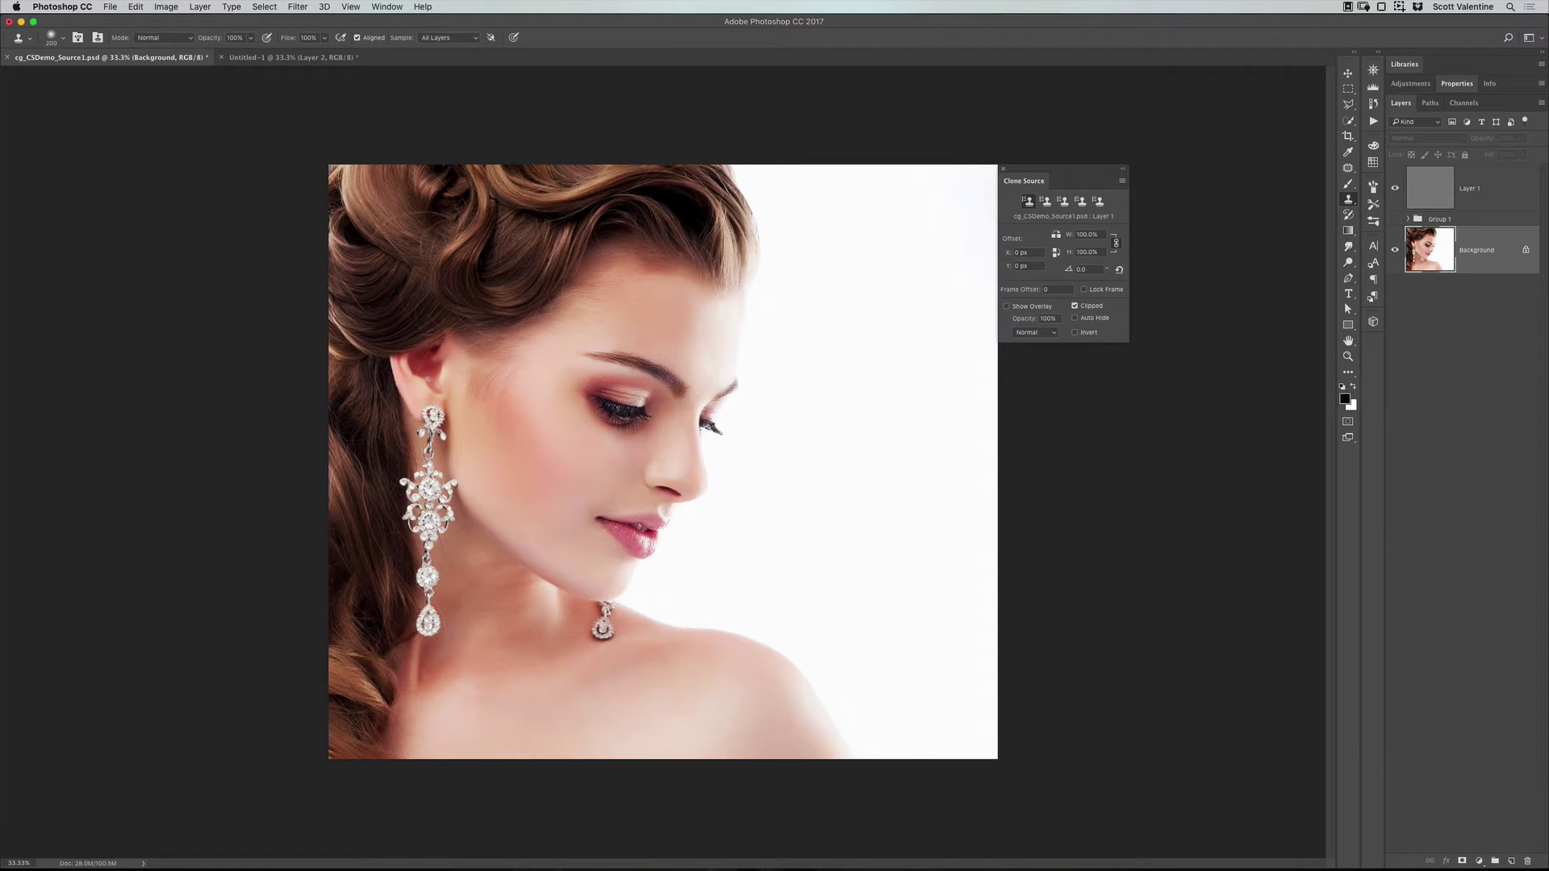
pyautogui.hotkey('ctrl', 'j')
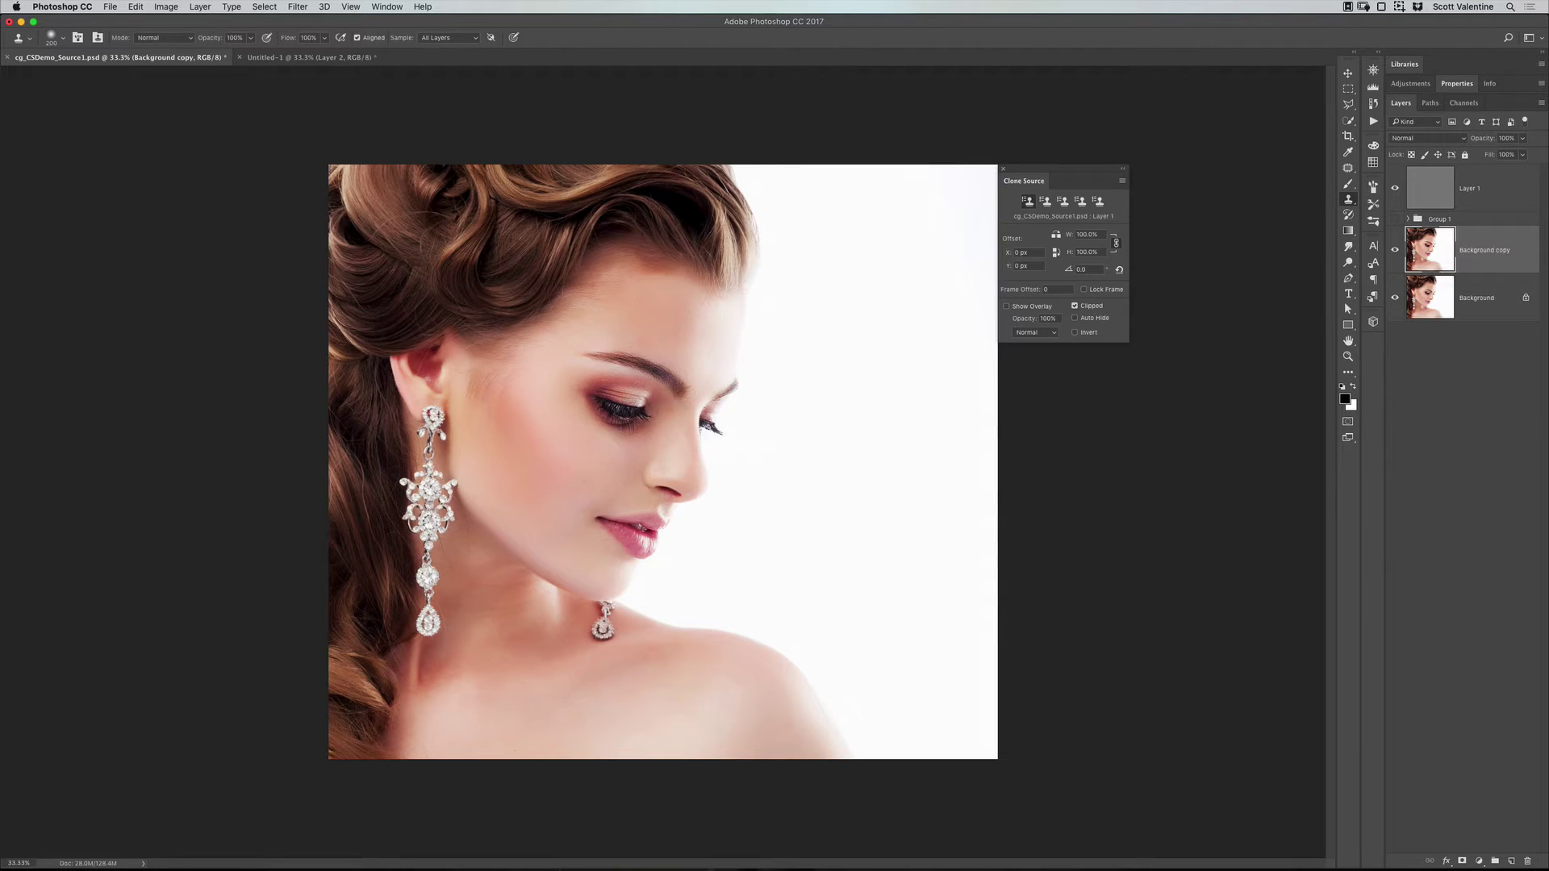
pyautogui.click(298, 7)
pyautogui.moveTo(416, 153)
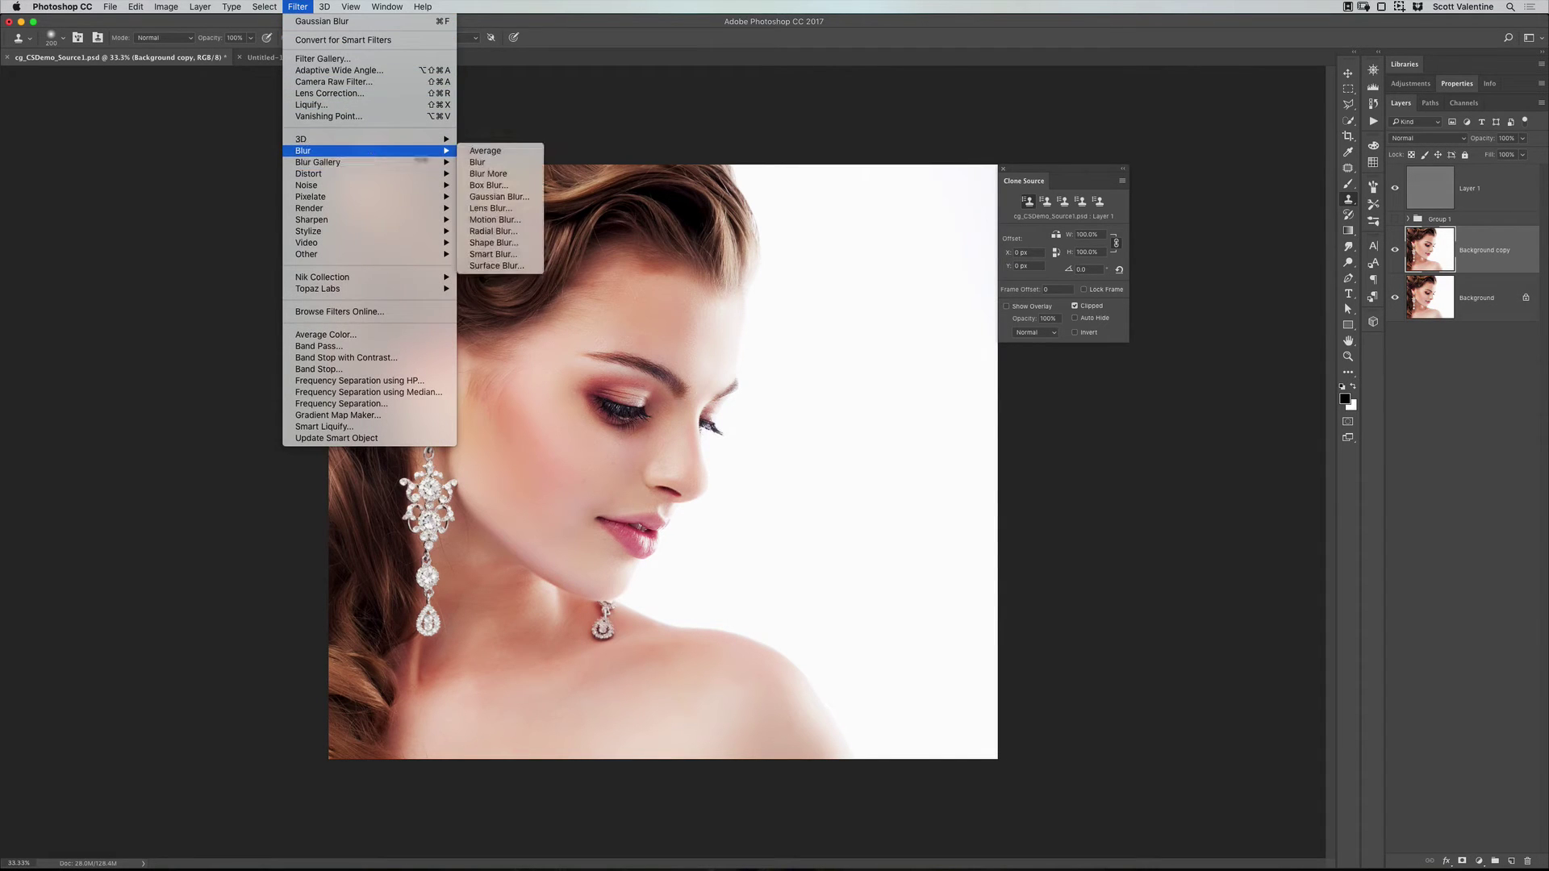
pyautogui.click(498, 197)
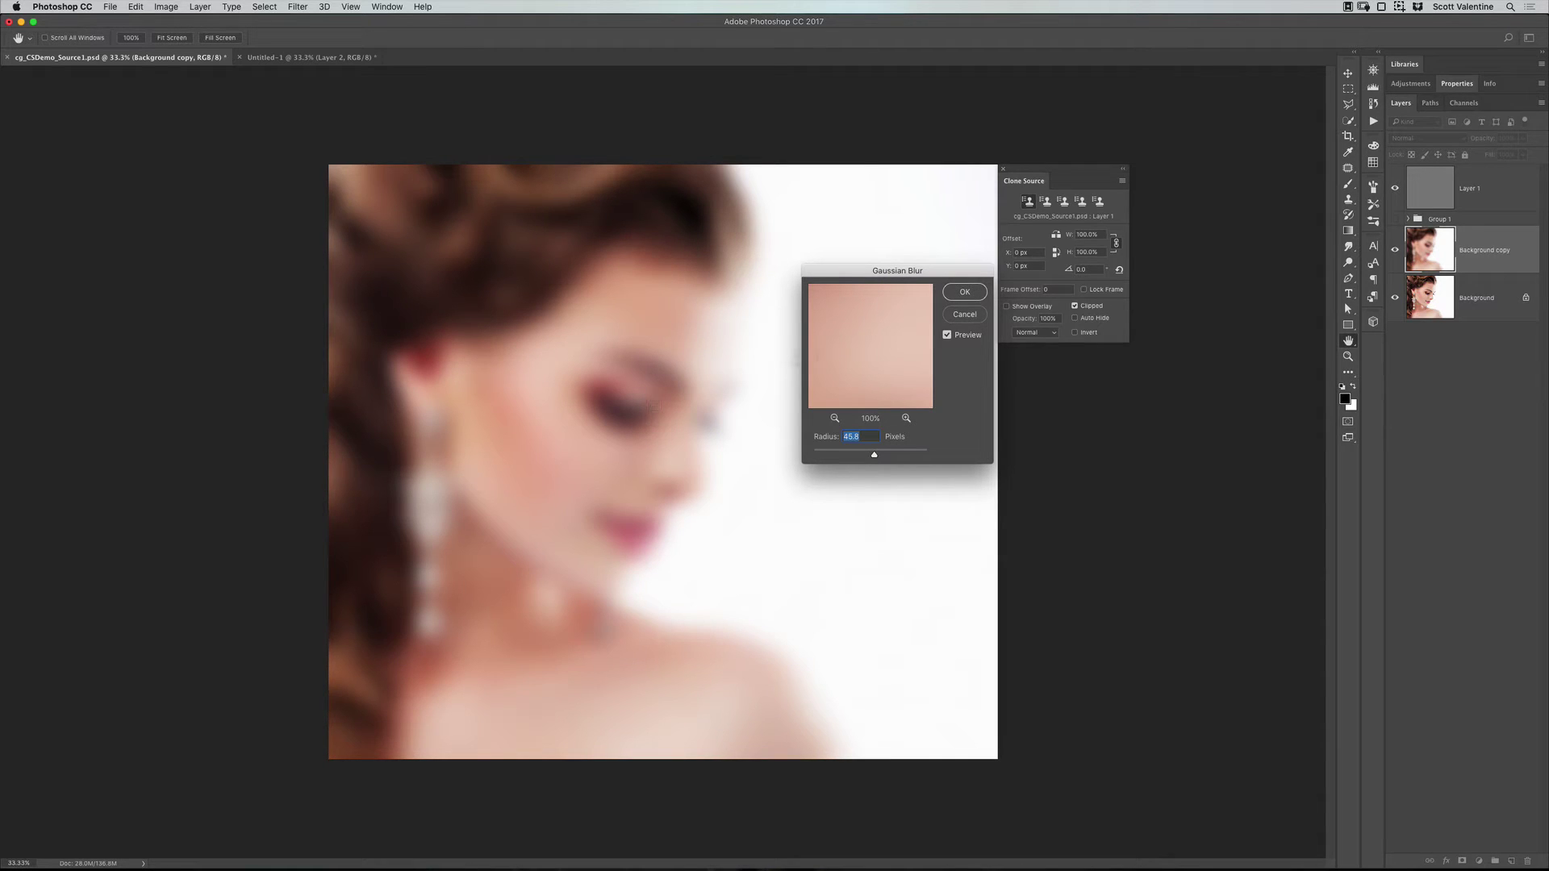
pyautogui.click(964, 293)
pyautogui.press('s')
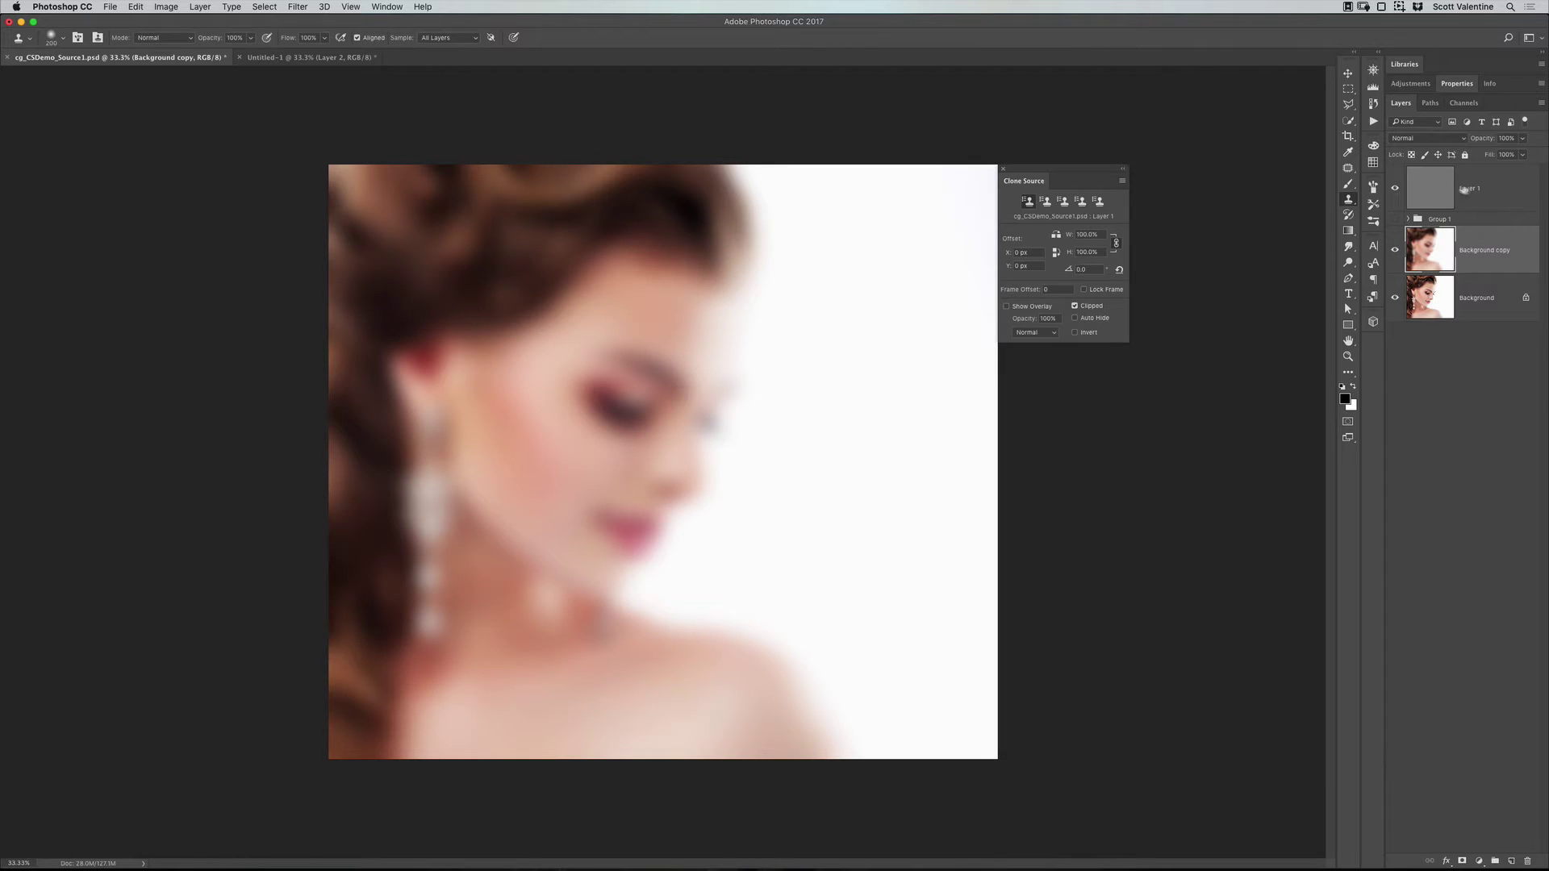
# Step: Clone the blurred portrait onto Layer 2 of Untitled-1, covering the face, front hair, neck and shoulder
pyautogui.click(297, 58)
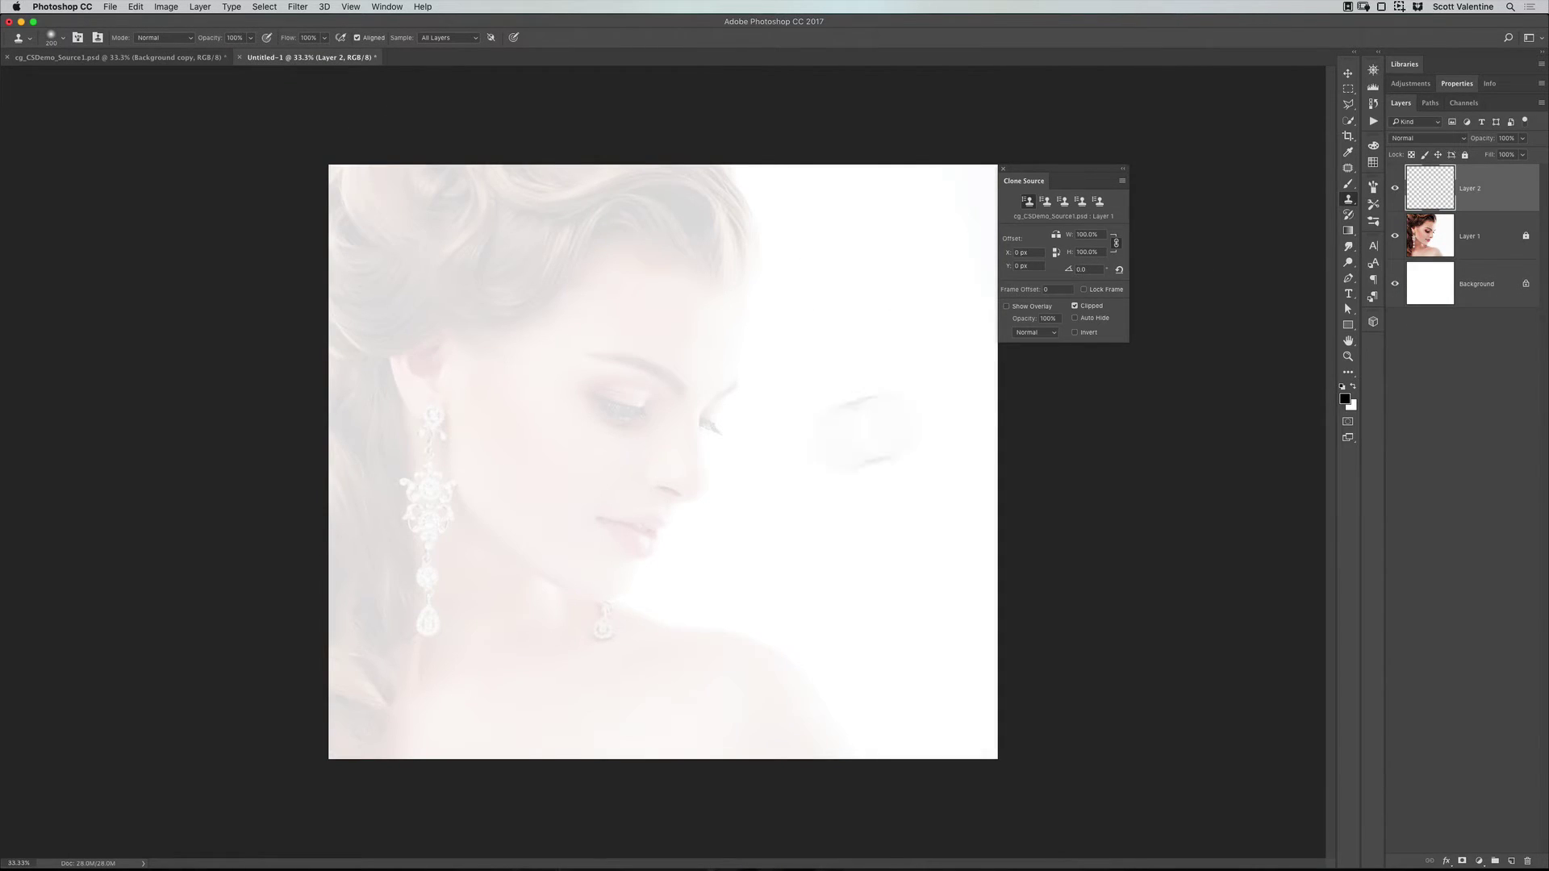
pyautogui.moveTo(717, 307)
pyautogui.mouseDown()
pyautogui.moveTo(646, 482)
pyautogui.moveTo(723, 368)
pyautogui.moveTo(626, 556)
pyautogui.moveTo(707, 284)
pyautogui.moveTo(661, 295)
pyautogui.moveTo(673, 327)
pyautogui.mouseUp()
pyautogui.moveTo(613, 266)
pyautogui.mouseDown()
pyautogui.moveTo(625, 319)
pyautogui.moveTo(557, 282)
pyautogui.moveTo(484, 452)
pyautogui.moveTo(586, 643)
pyautogui.moveTo(737, 651)
pyautogui.moveTo(468, 605)
pyautogui.moveTo(517, 645)
pyautogui.moveTo(493, 565)
pyautogui.moveTo(452, 516)
pyautogui.moveTo(532, 613)
pyautogui.moveTo(460, 387)
pyautogui.moveTo(427, 565)
pyautogui.moveTo(396, 419)
pyautogui.moveTo(436, 637)
pyautogui.mouseUp()
pyautogui.moveTo(432, 533)
pyautogui.mouseDown()
pyautogui.moveTo(373, 449)
pyautogui.moveTo(483, 279)
pyautogui.moveTo(753, 253)
pyautogui.moveTo(581, 194)
pyautogui.moveTo(500, 226)
pyautogui.moveTo(412, 355)
pyautogui.moveTo(384, 581)
pyautogui.moveTo(691, 716)
pyautogui.moveTo(675, 651)
pyautogui.mouseUp()
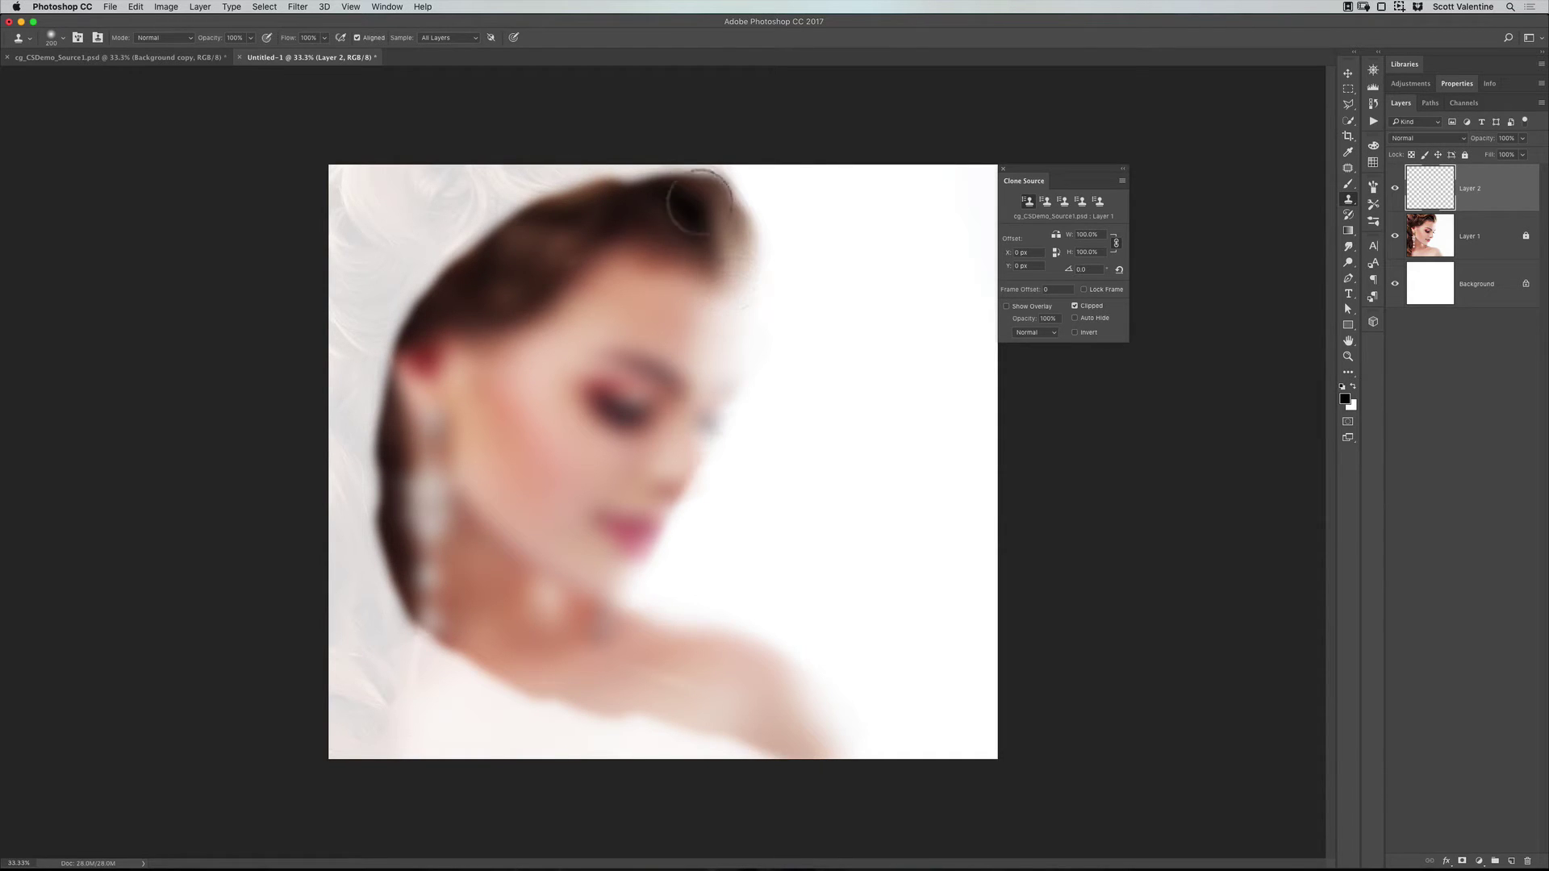
pyautogui.moveTo(724, 203)
pyautogui.mouseDown()
pyautogui.moveTo(425, 276)
pyautogui.moveTo(399, 621)
pyautogui.moveTo(476, 670)
pyautogui.mouseUp()
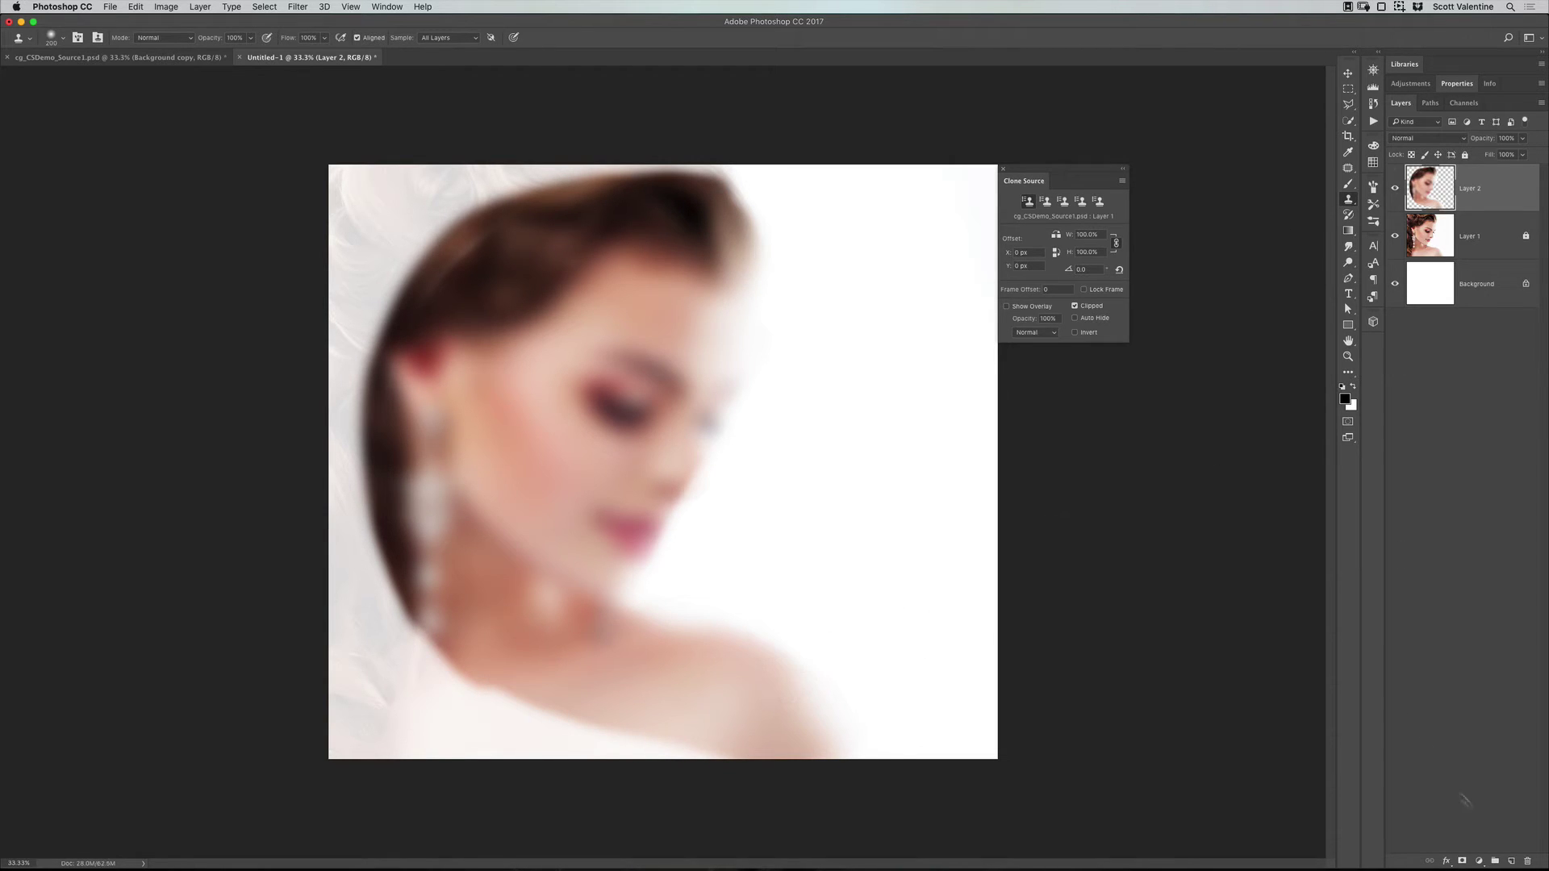
# Step: Add a blank layer above Layer 2 in Untitled-1, and in cg_CSDemo_Source1.psd hide the blurred Background copy and show Group 1 with its Topaz Simplify version
pyautogui.click(1510, 860)
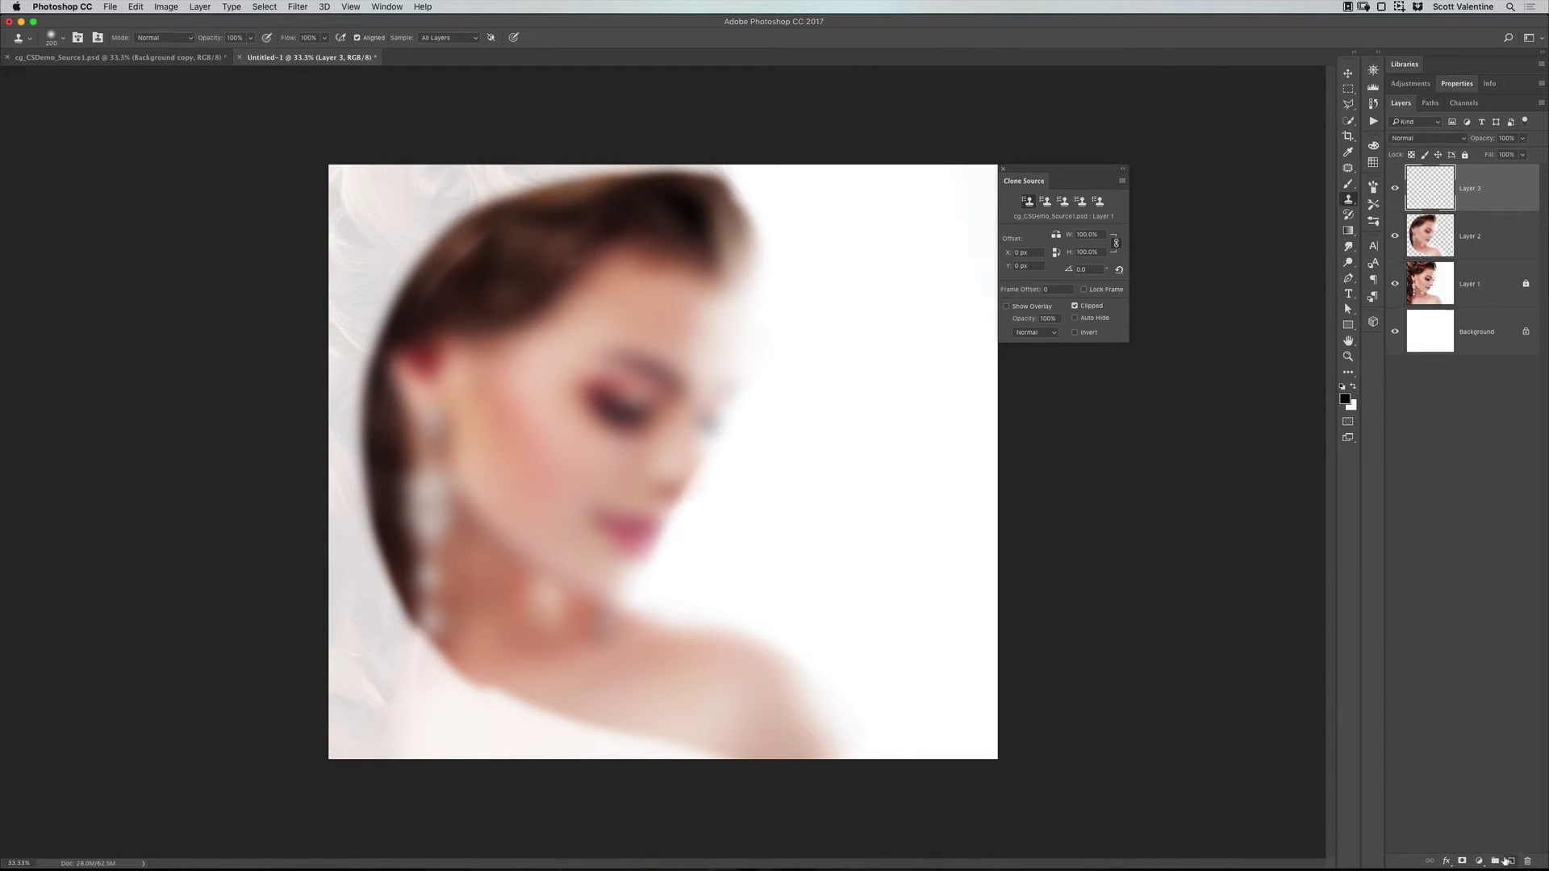
pyautogui.click(85, 58)
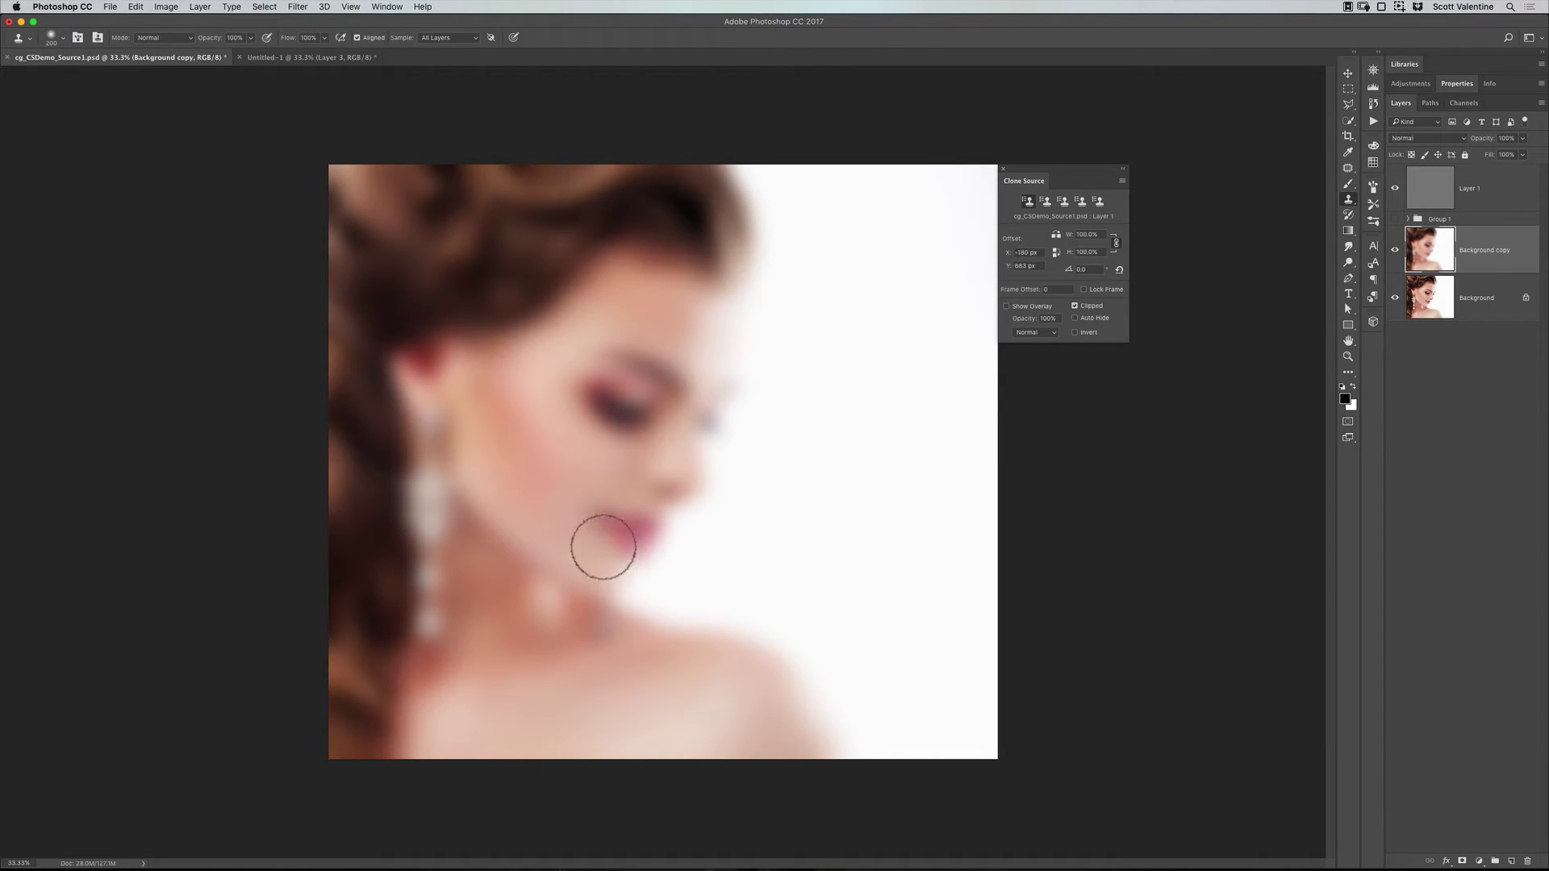
pyautogui.click(1394, 252)
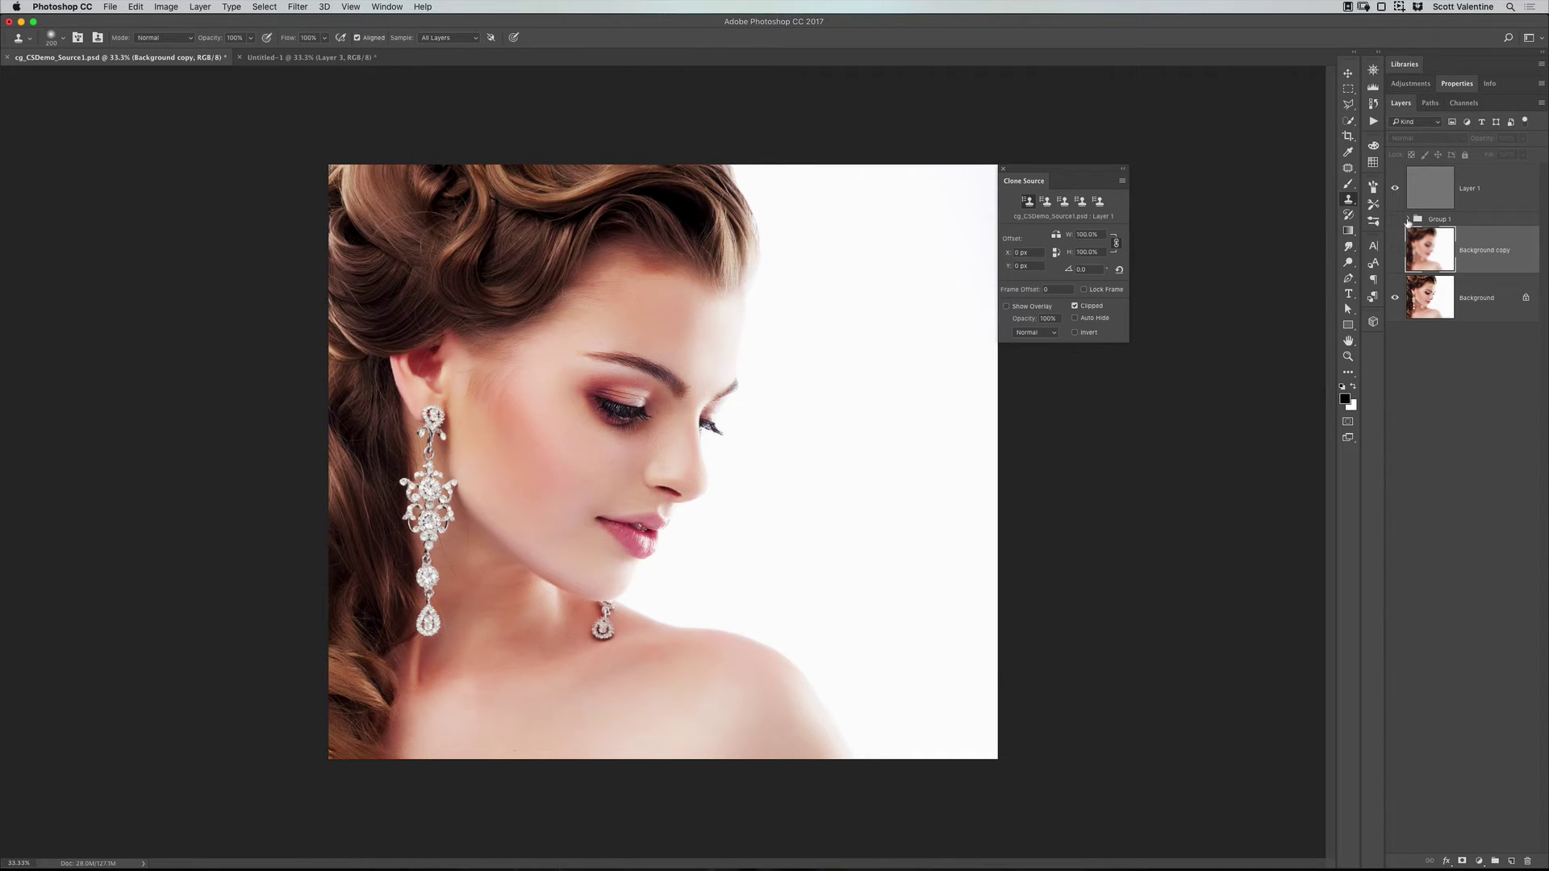
pyautogui.click(1408, 220)
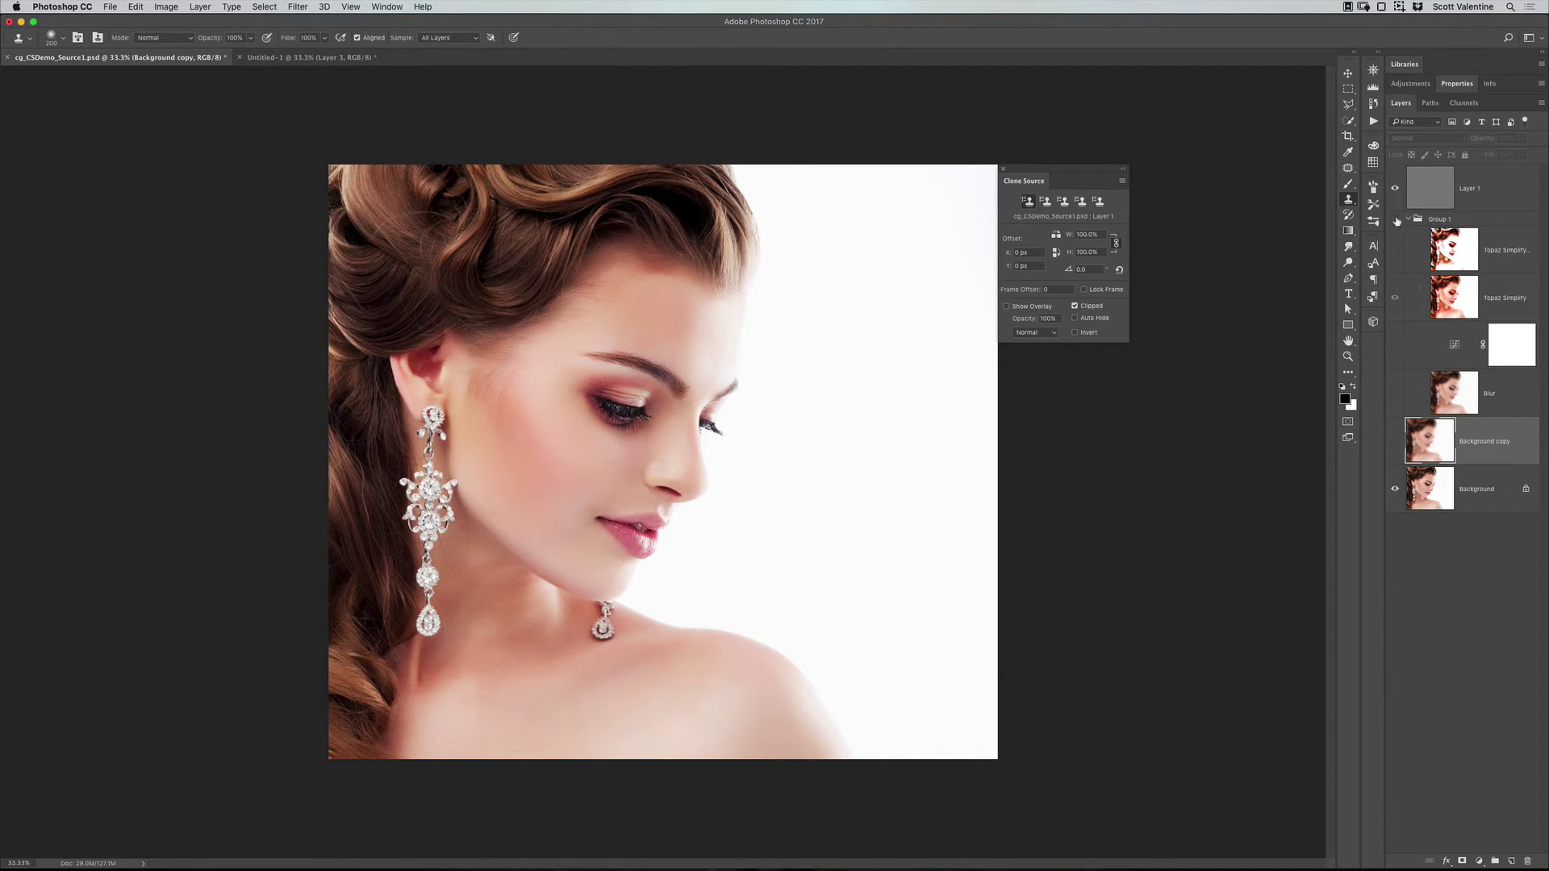
pyautogui.click(1395, 220)
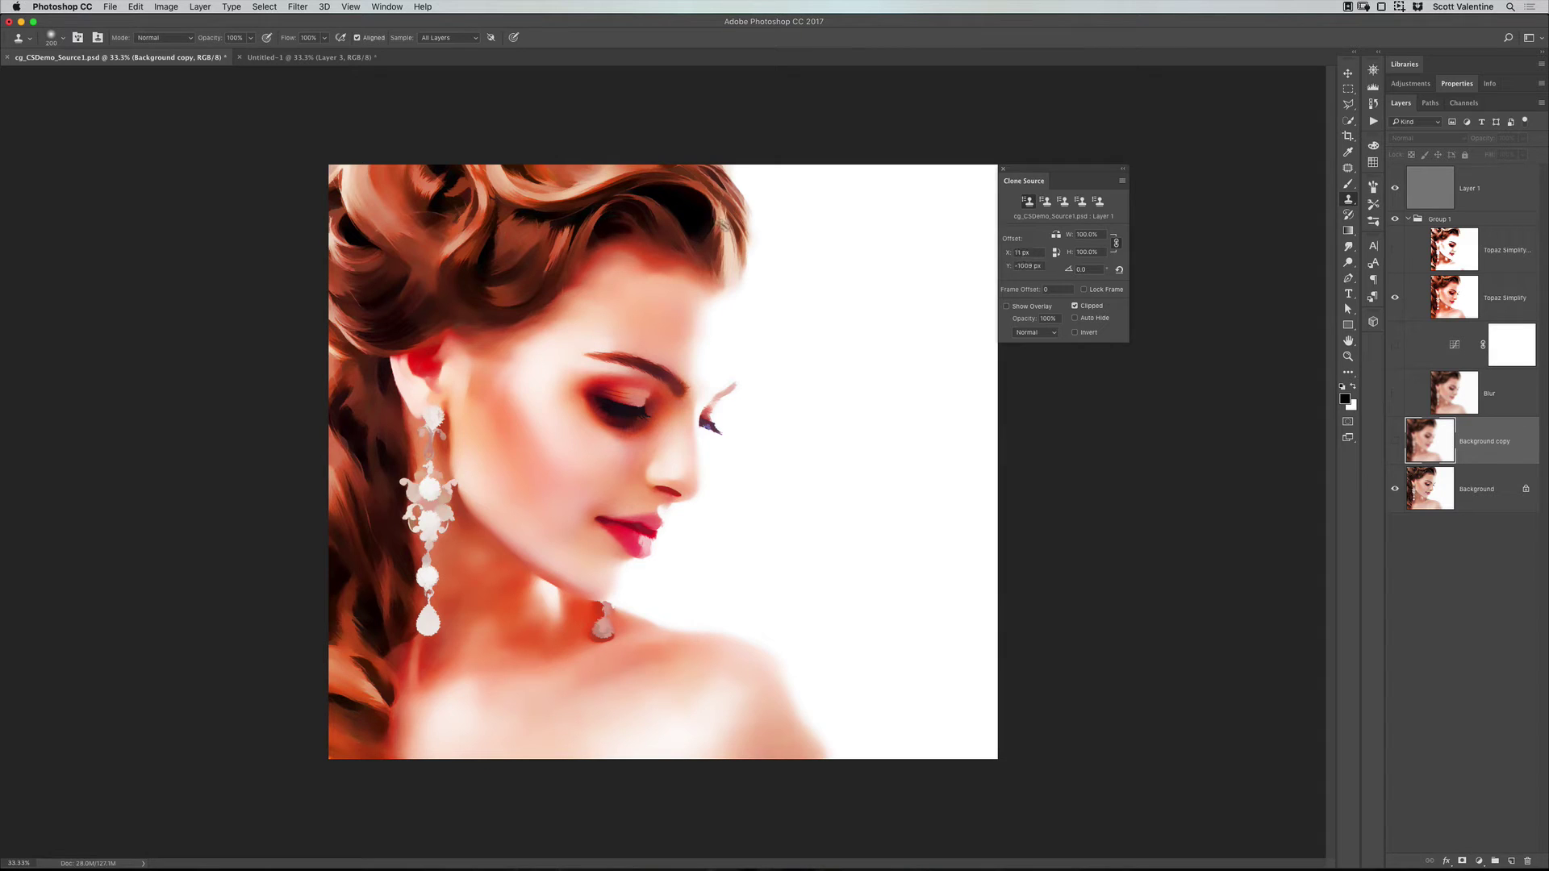
# Step: Clone the Topaz Simplify portrait onto Layer 3 of Untitled-1 over the eyes, nose, lips, hairline, ear, earring, jawline and front hair
pyautogui.click(324, 59)
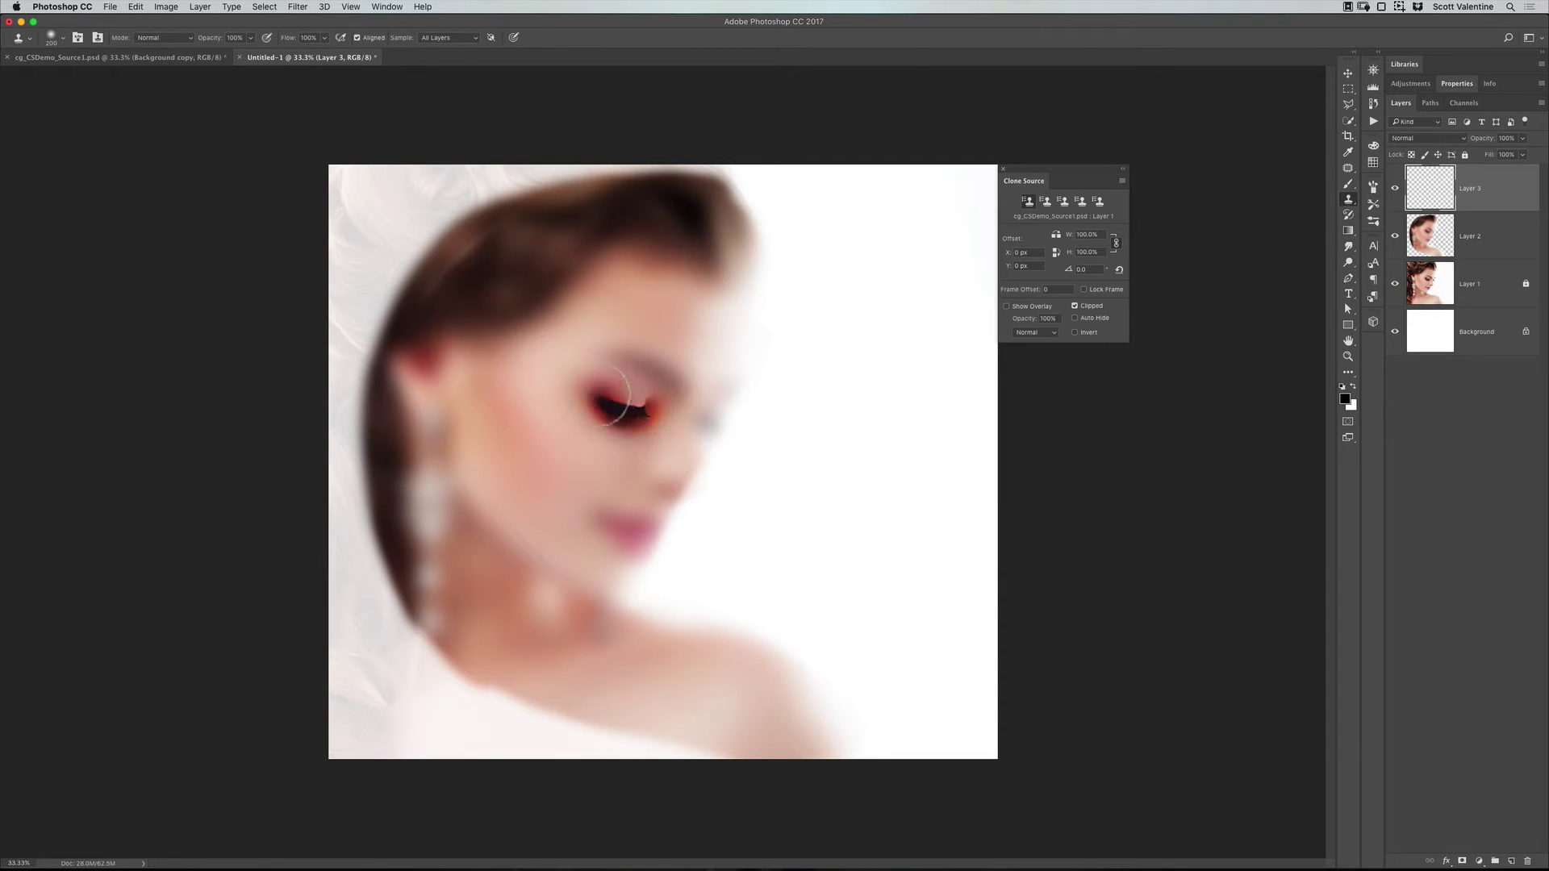
pyautogui.moveTo(662, 476)
pyautogui.mouseDown()
pyautogui.moveTo(611, 541)
pyautogui.moveTo(645, 524)
pyautogui.moveTo(712, 405)
pyautogui.moveTo(640, 374)
pyautogui.moveTo(600, 386)
pyautogui.mouseUp()
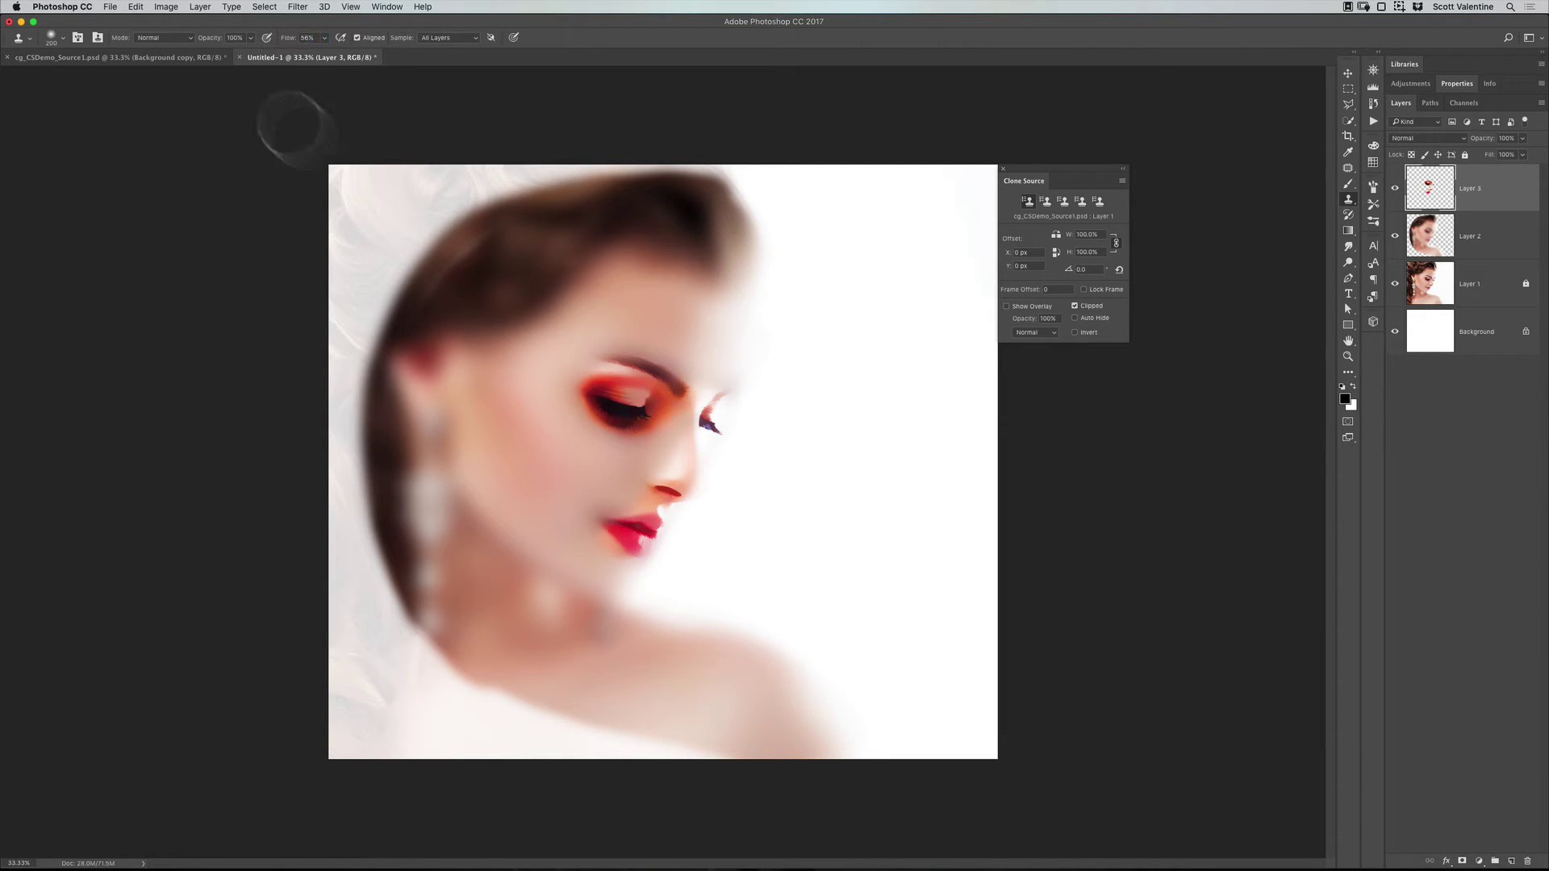
pyautogui.moveTo(663, 250); pyautogui.dragTo(586, 261)
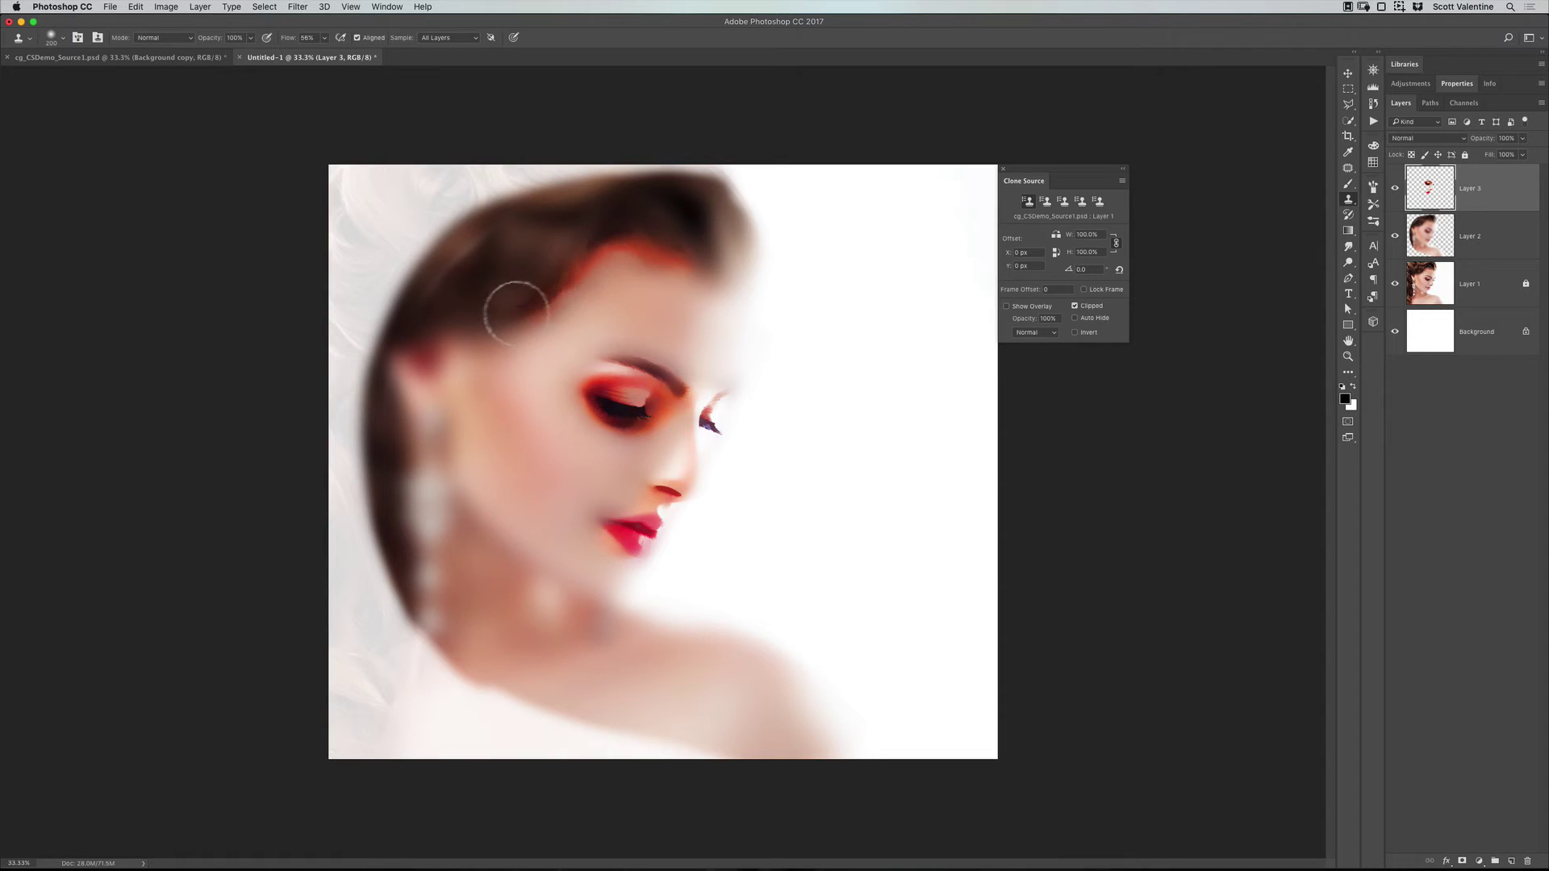
pyautogui.moveTo(516, 313)
pyautogui.mouseDown()
pyautogui.moveTo(469, 325)
pyautogui.moveTo(425, 363)
pyautogui.moveTo(415, 421)
pyautogui.moveTo(448, 528)
pyautogui.mouseUp()
pyautogui.moveTo(434, 453)
pyautogui.mouseDown()
pyautogui.moveTo(602, 634)
pyautogui.moveTo(521, 547)
pyautogui.moveTo(611, 576)
pyautogui.mouseUp()
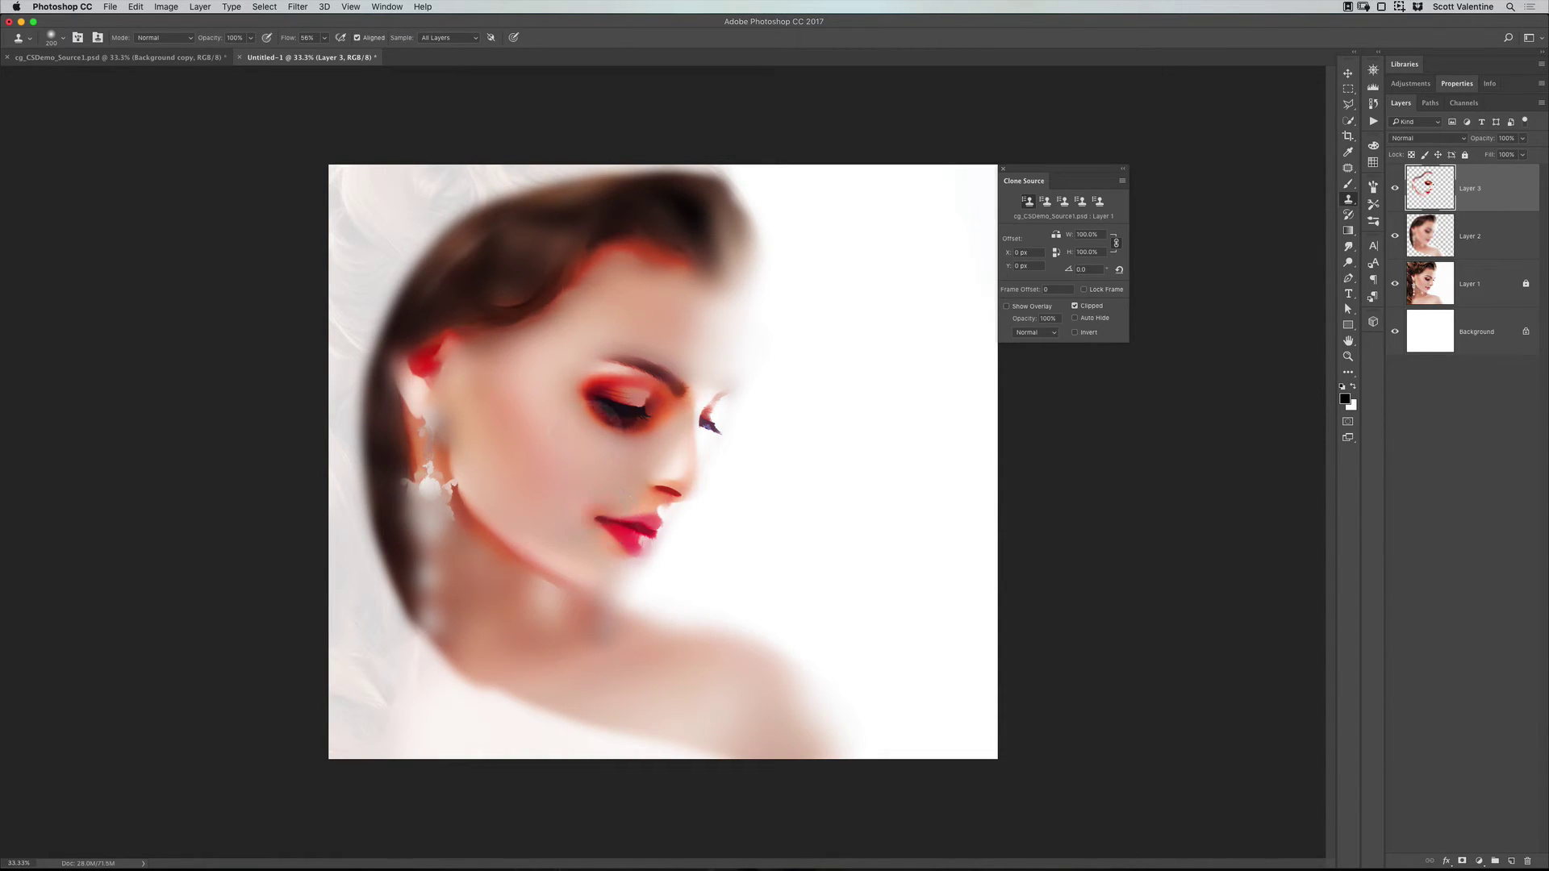
pyautogui.moveTo(628, 368)
pyautogui.mouseDown()
pyautogui.moveTo(569, 383)
pyautogui.moveTo(588, 414)
pyautogui.moveTo(647, 427)
pyautogui.mouseUp()
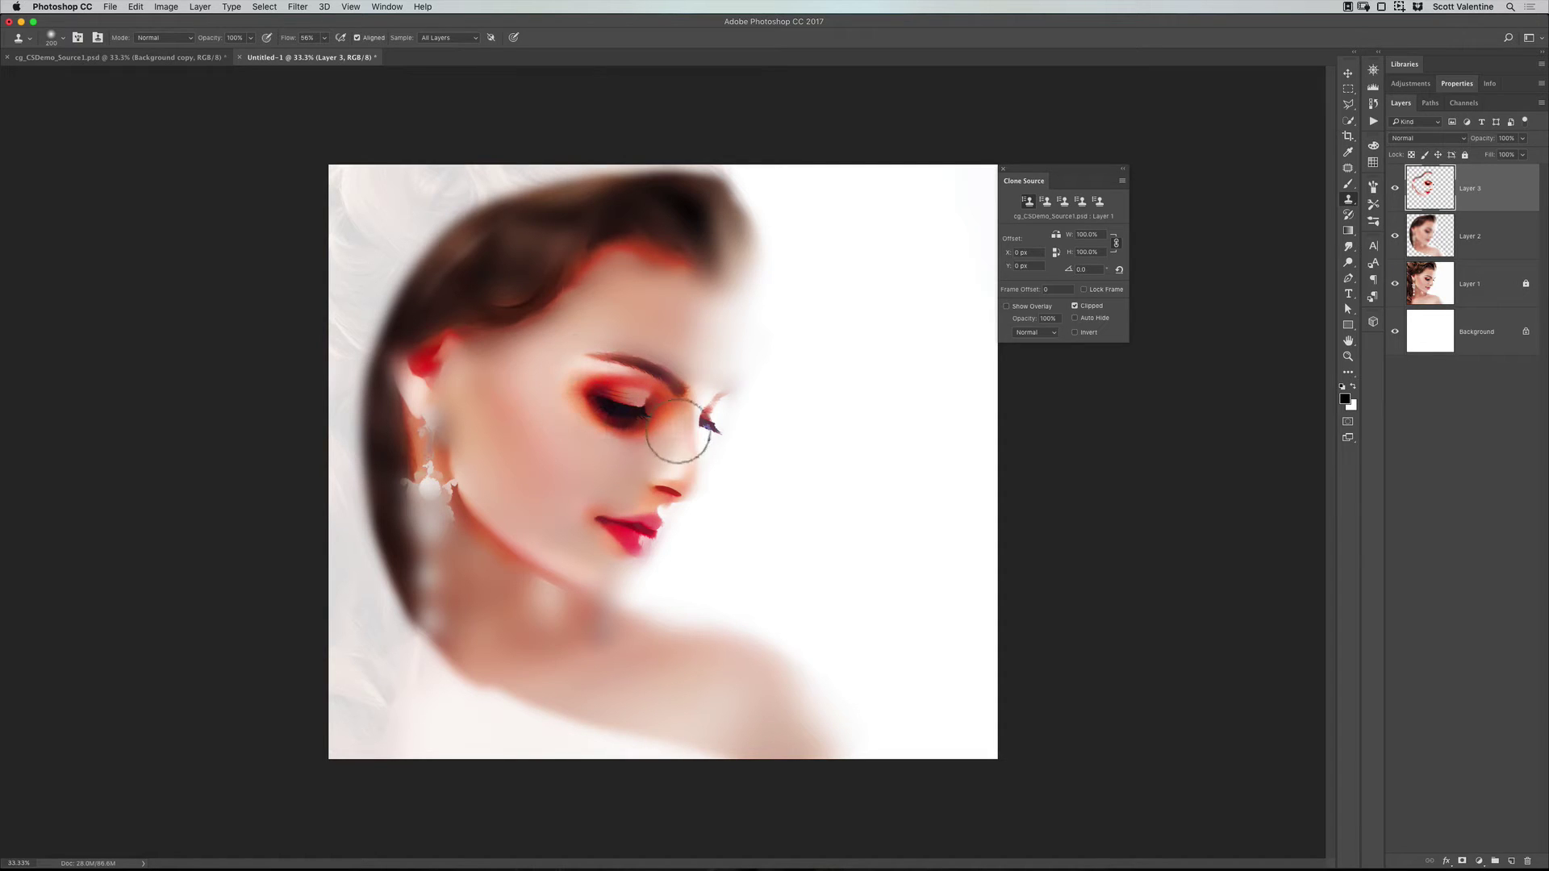
pyautogui.moveTo(758, 215)
pyautogui.mouseDown()
pyautogui.moveTo(666, 167)
pyautogui.moveTo(728, 229)
pyautogui.mouseUp()
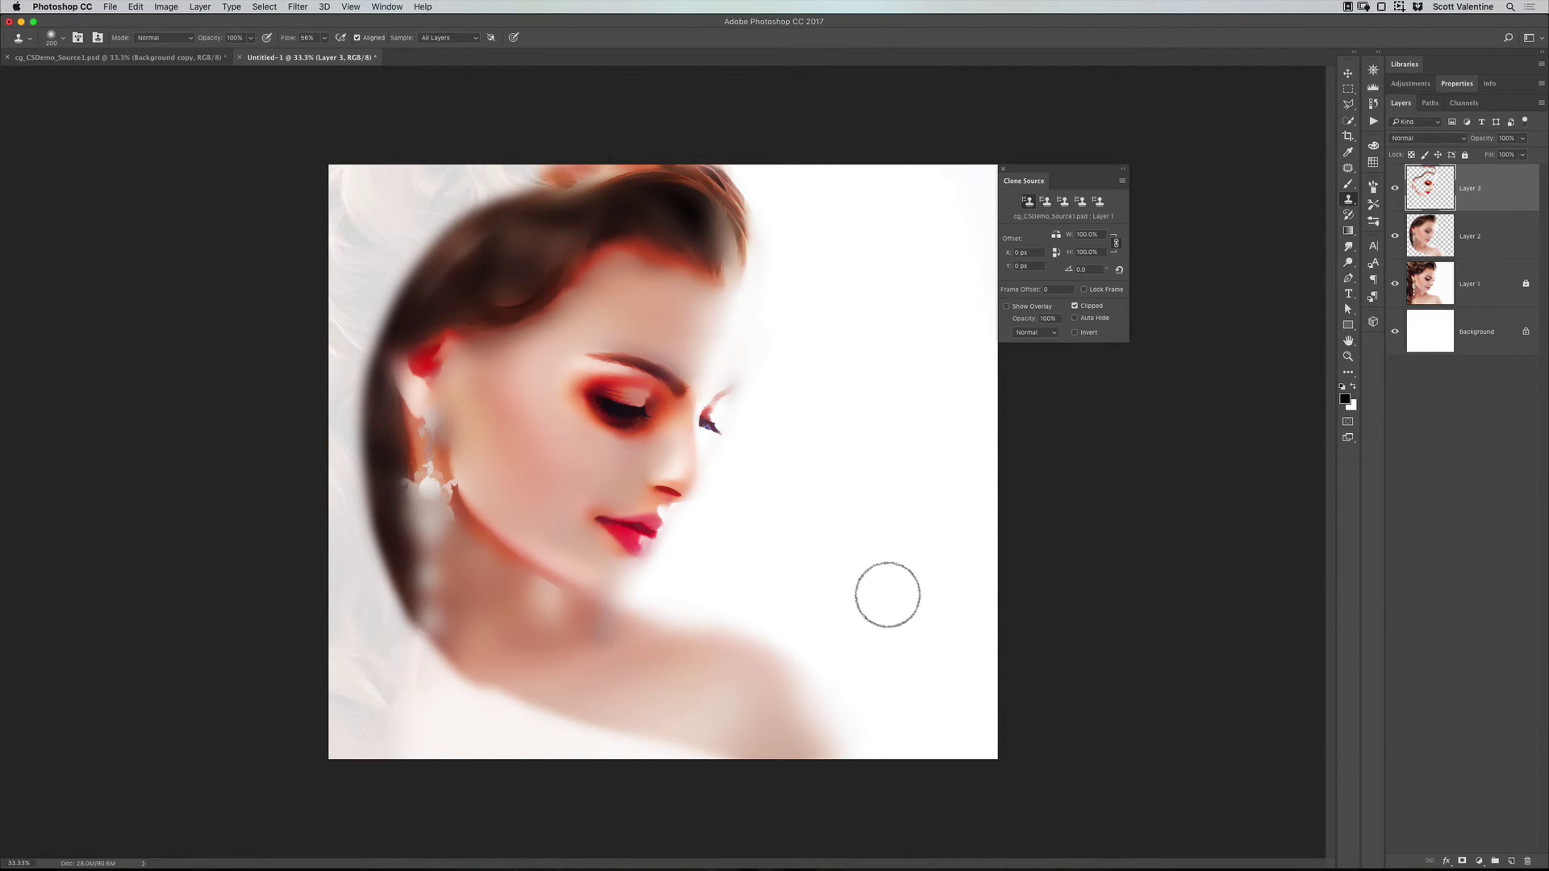
# Step: Choose the 775 px ornamental swirl brush preset and add a blank layer above Layer 3, checking the visible source artwork
pyautogui.click(1373, 223)
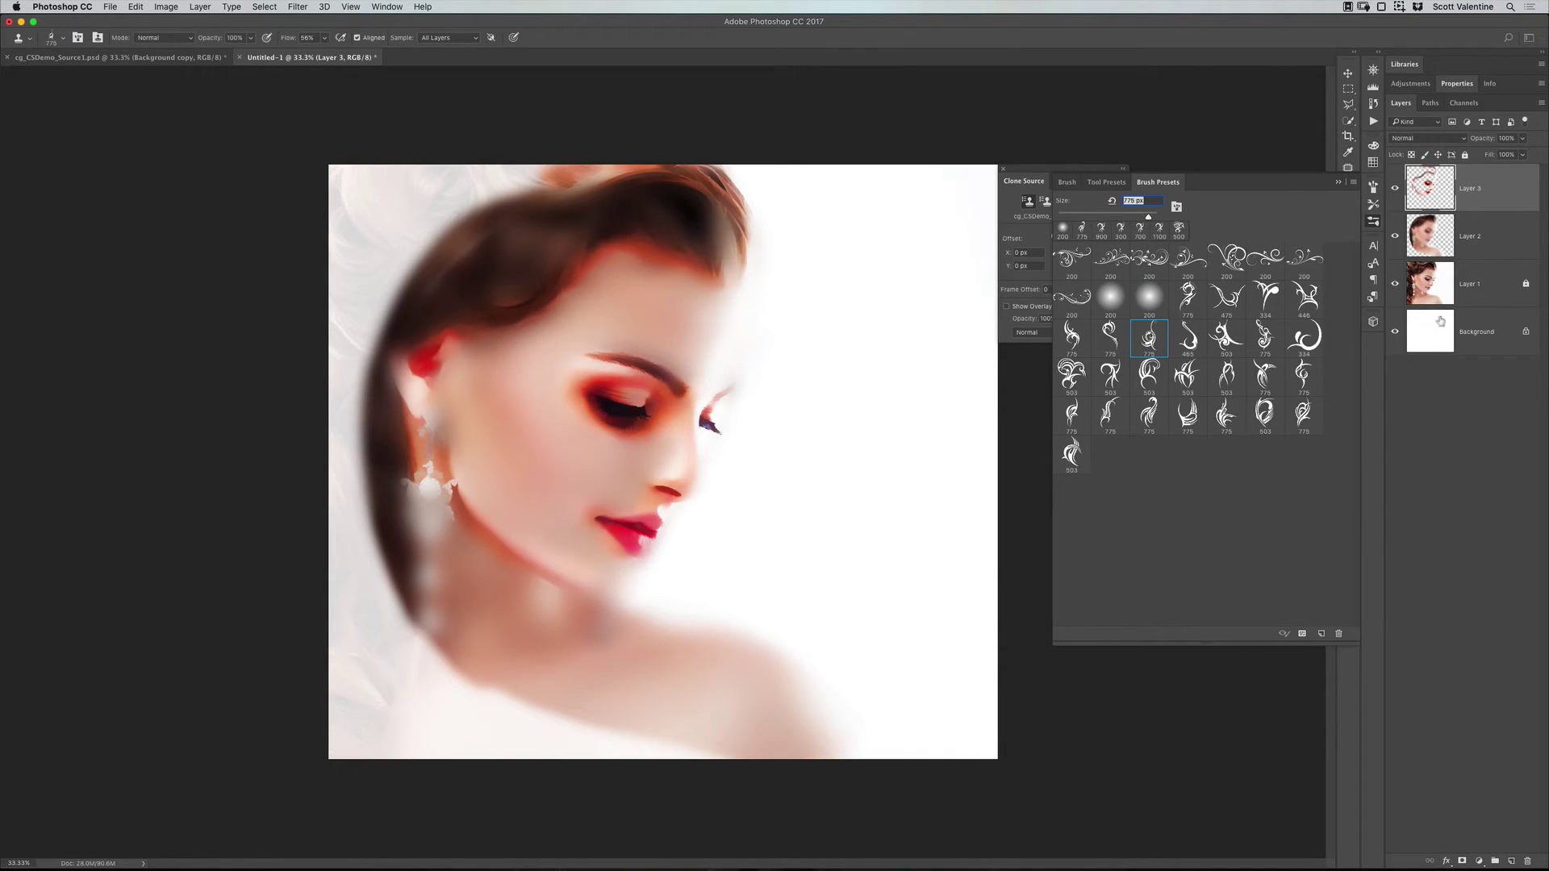
pyautogui.click(1508, 862)
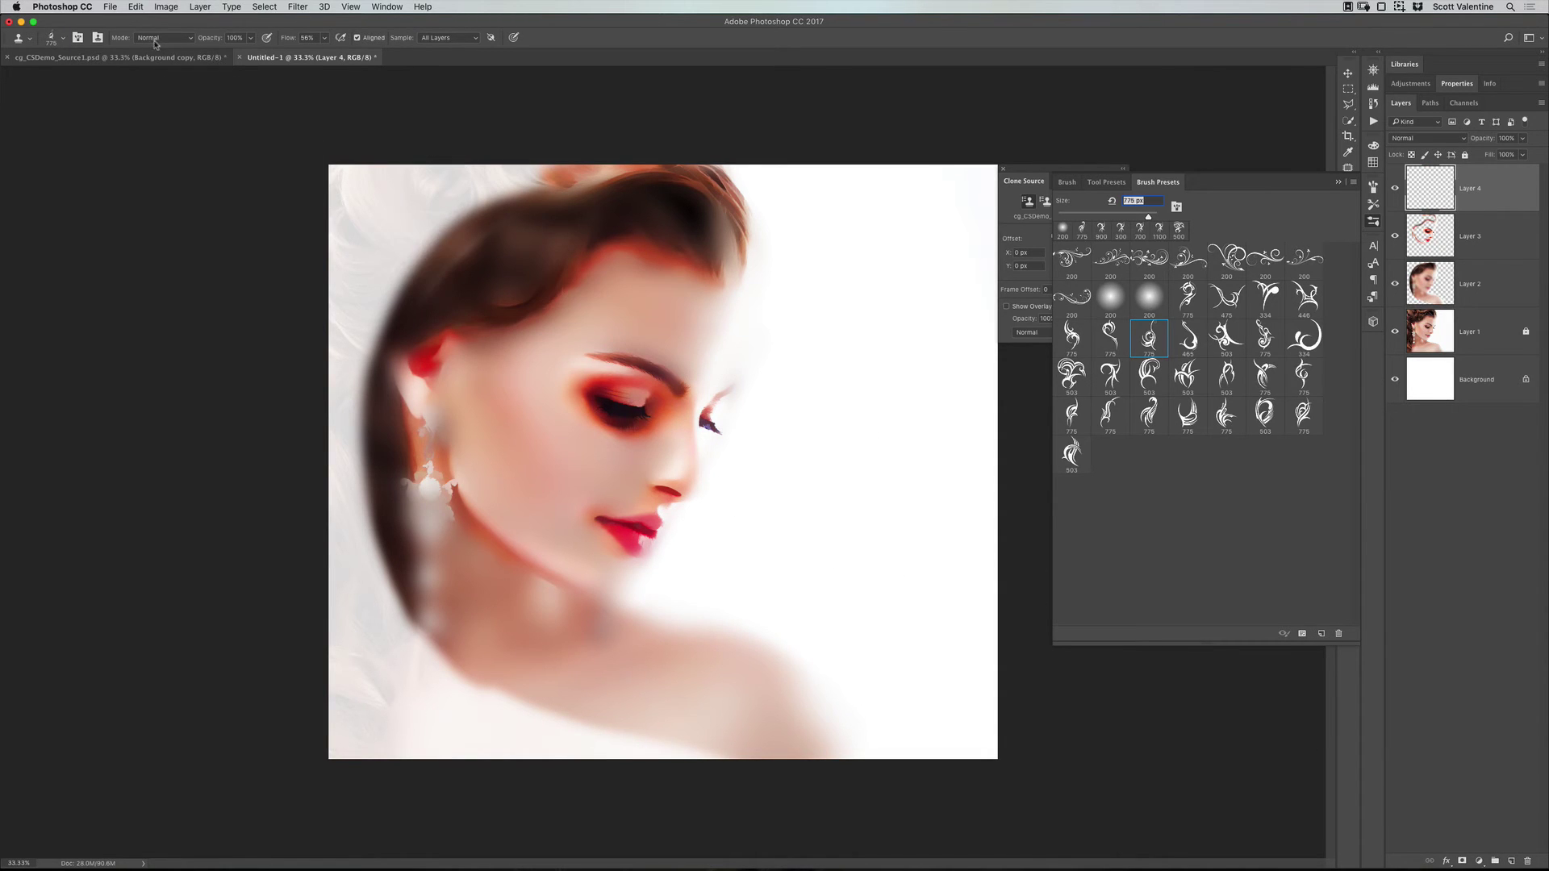
pyautogui.click(121, 57)
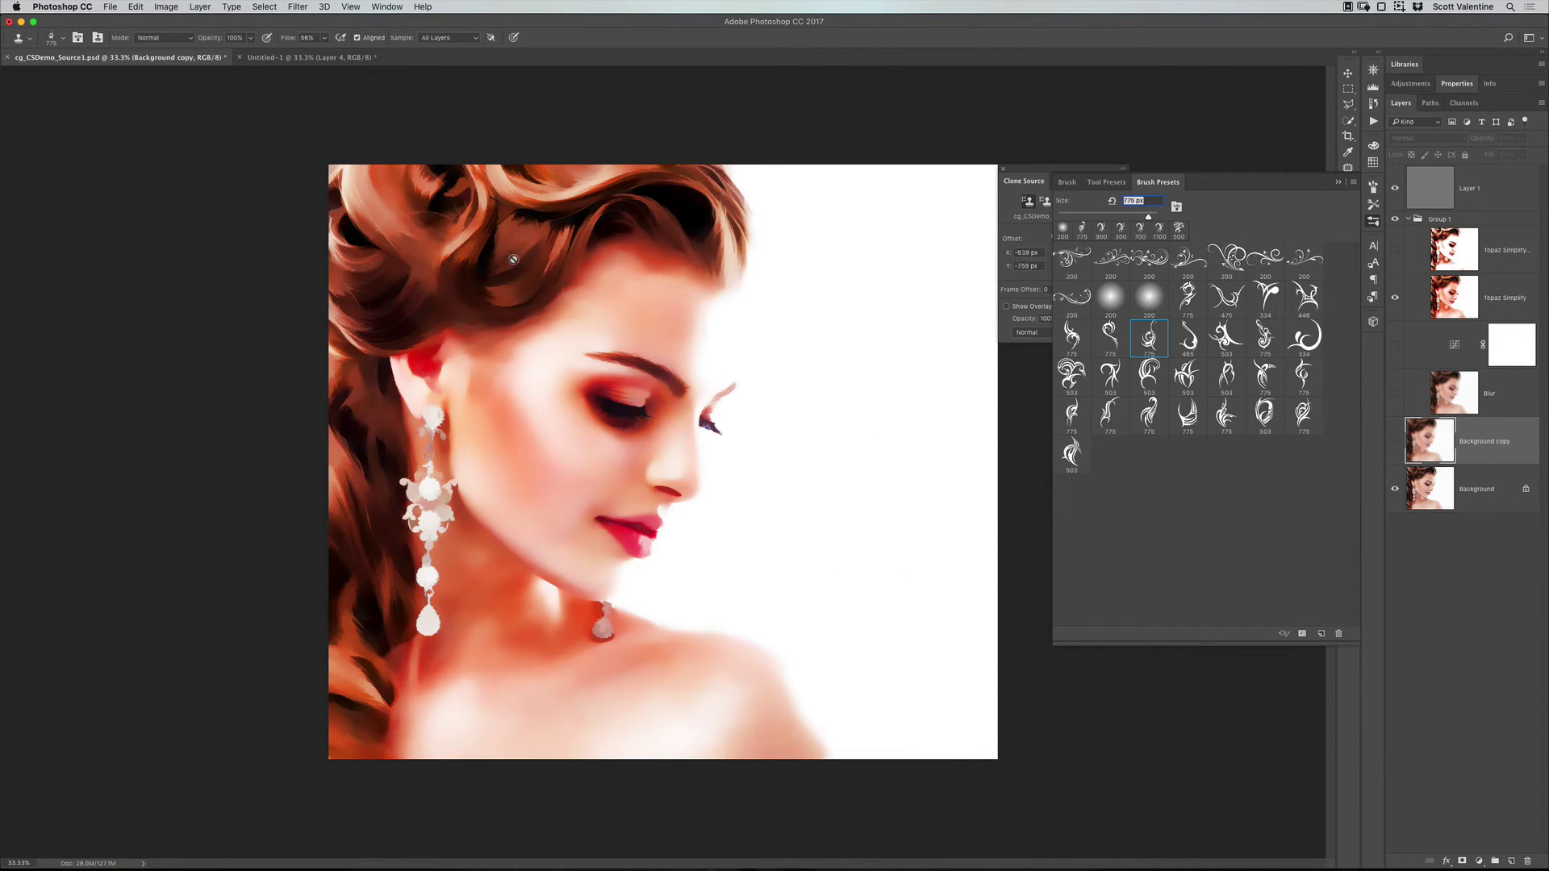
pyautogui.click(311, 58)
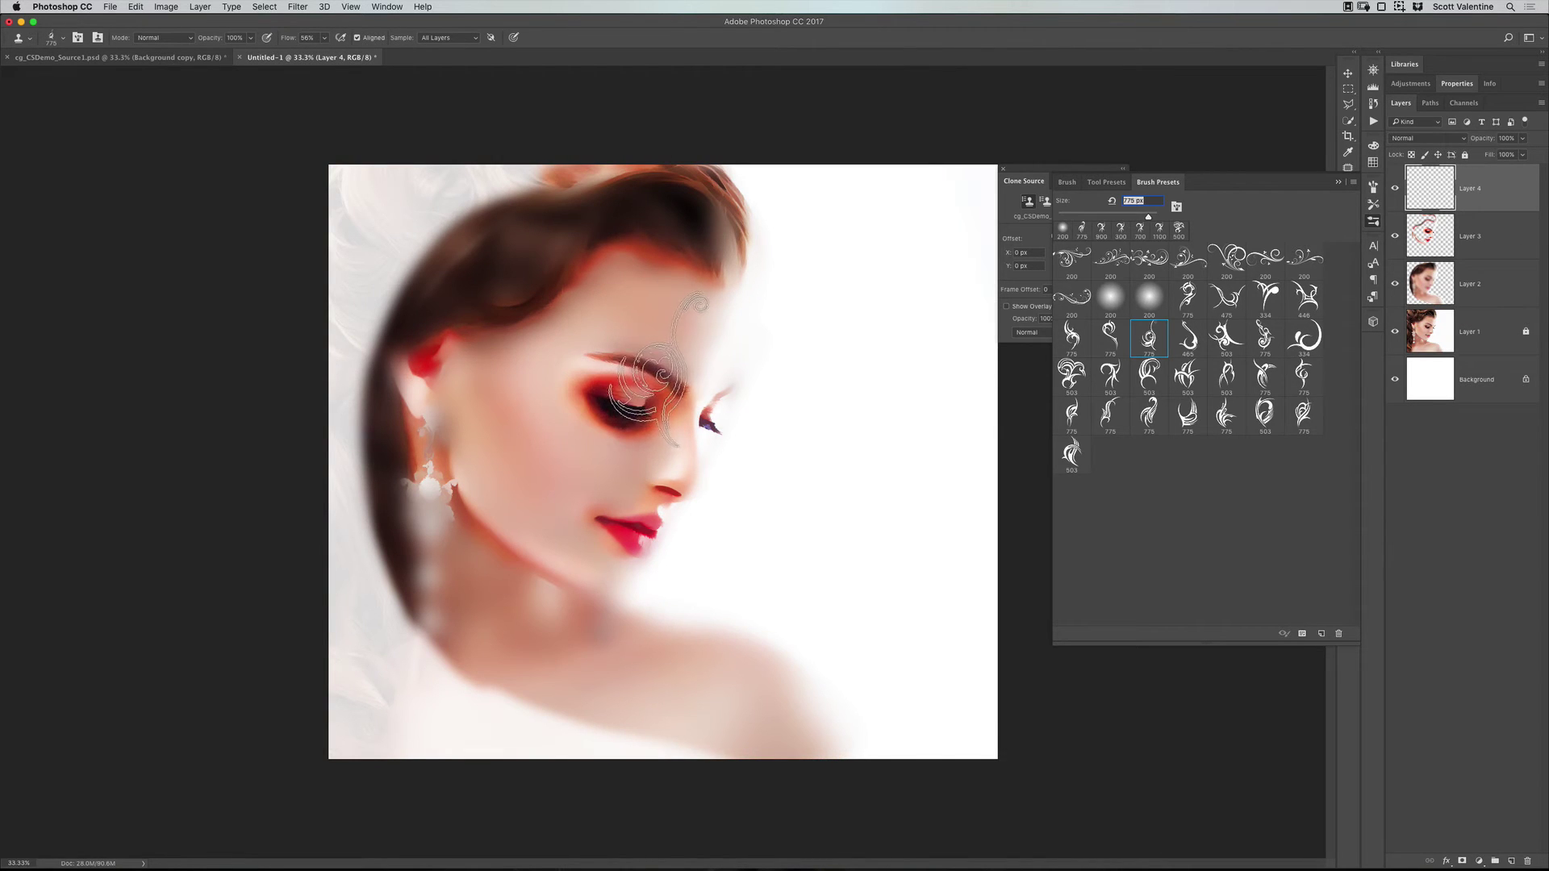
# Step: Clone several swirl-shaped stamps onto Layer 4 around the eye, across the forehead and cheek
pyautogui.click(660, 369)
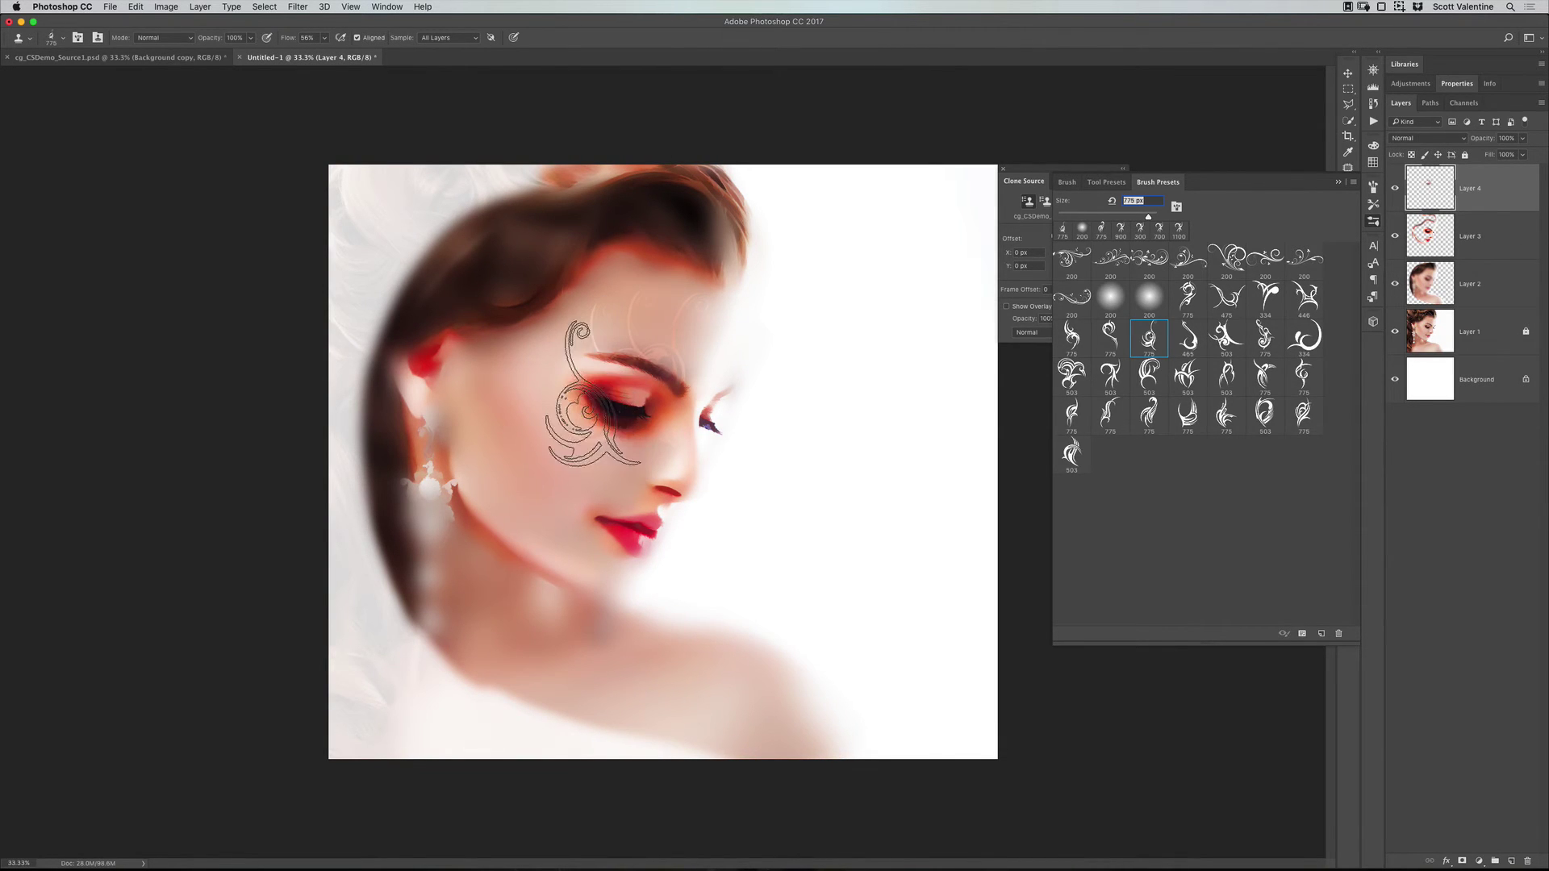
pyautogui.click(577, 412)
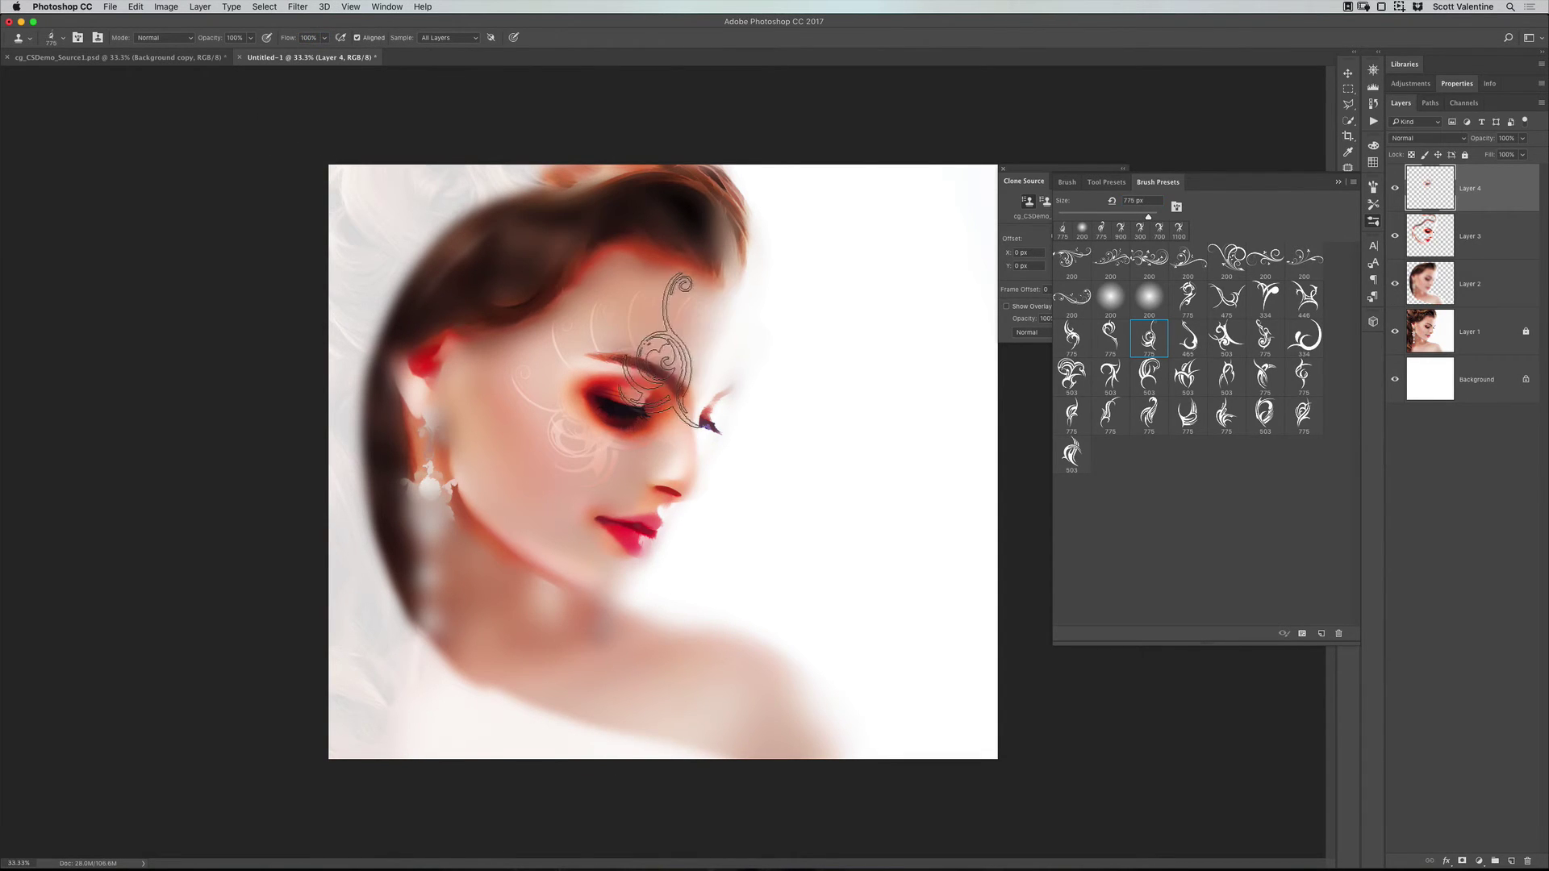
pyautogui.click(650, 371)
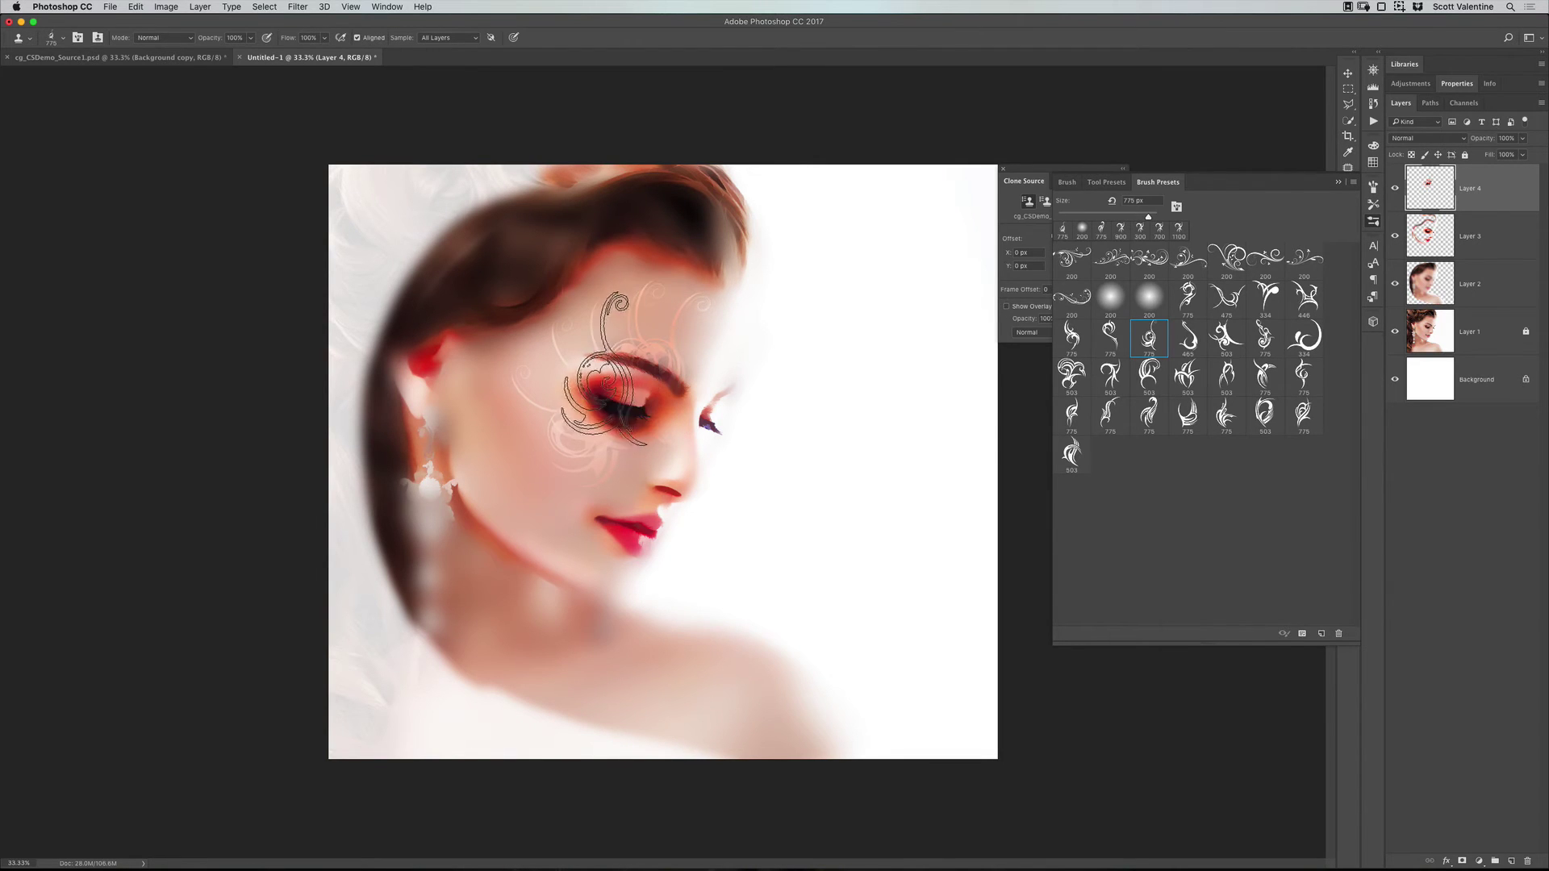
pyautogui.click(556, 375)
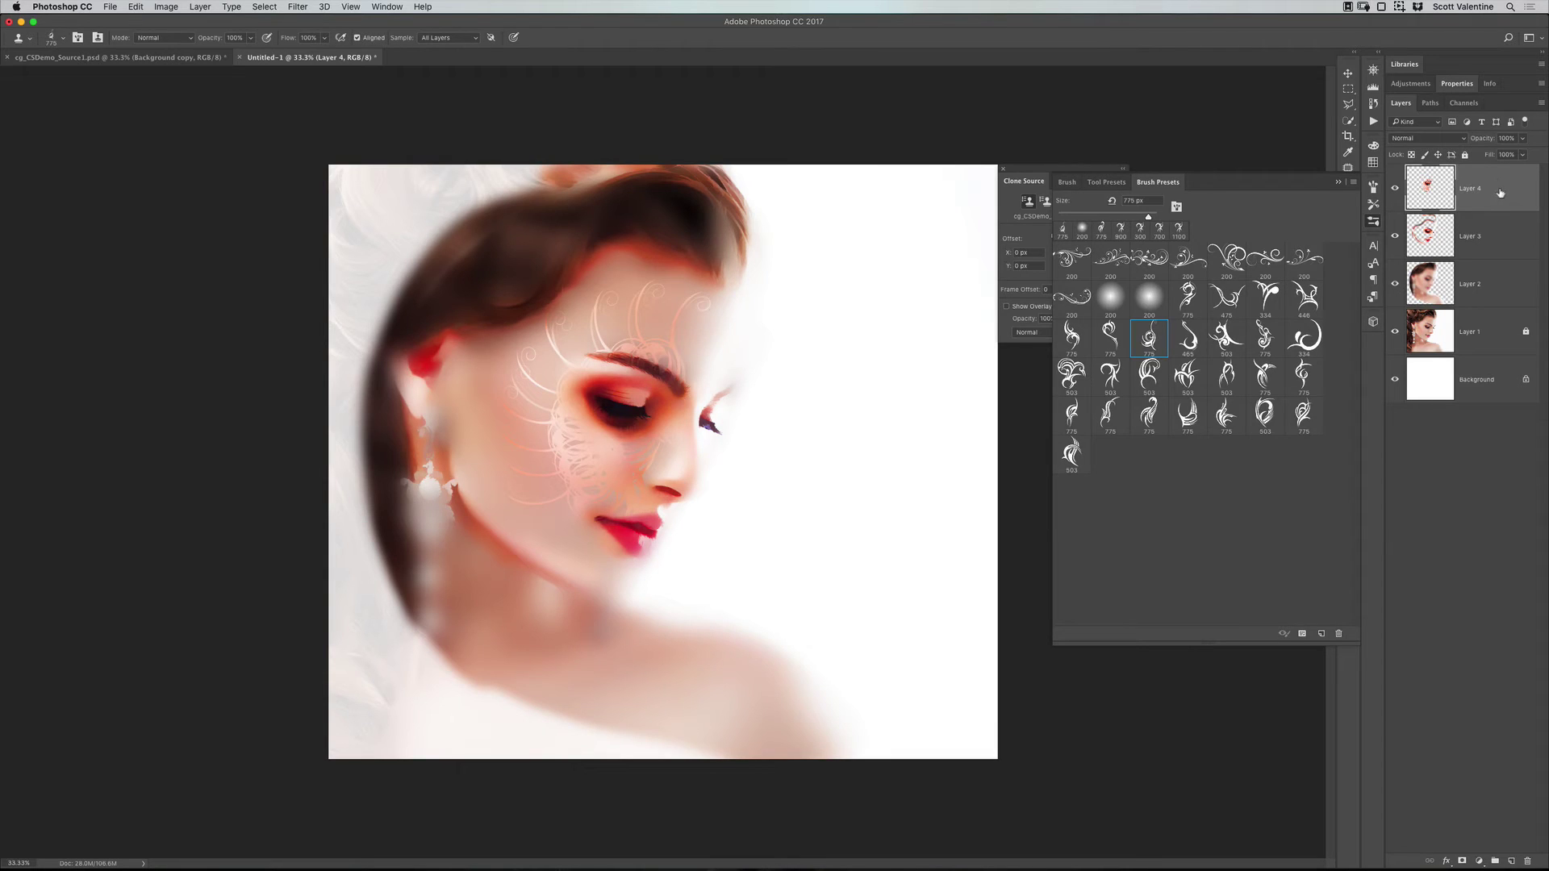
# Step: Hide Layer 4 and add a blank layer above it with a Drop Shadow at the preset settings
pyautogui.click(1393, 190)
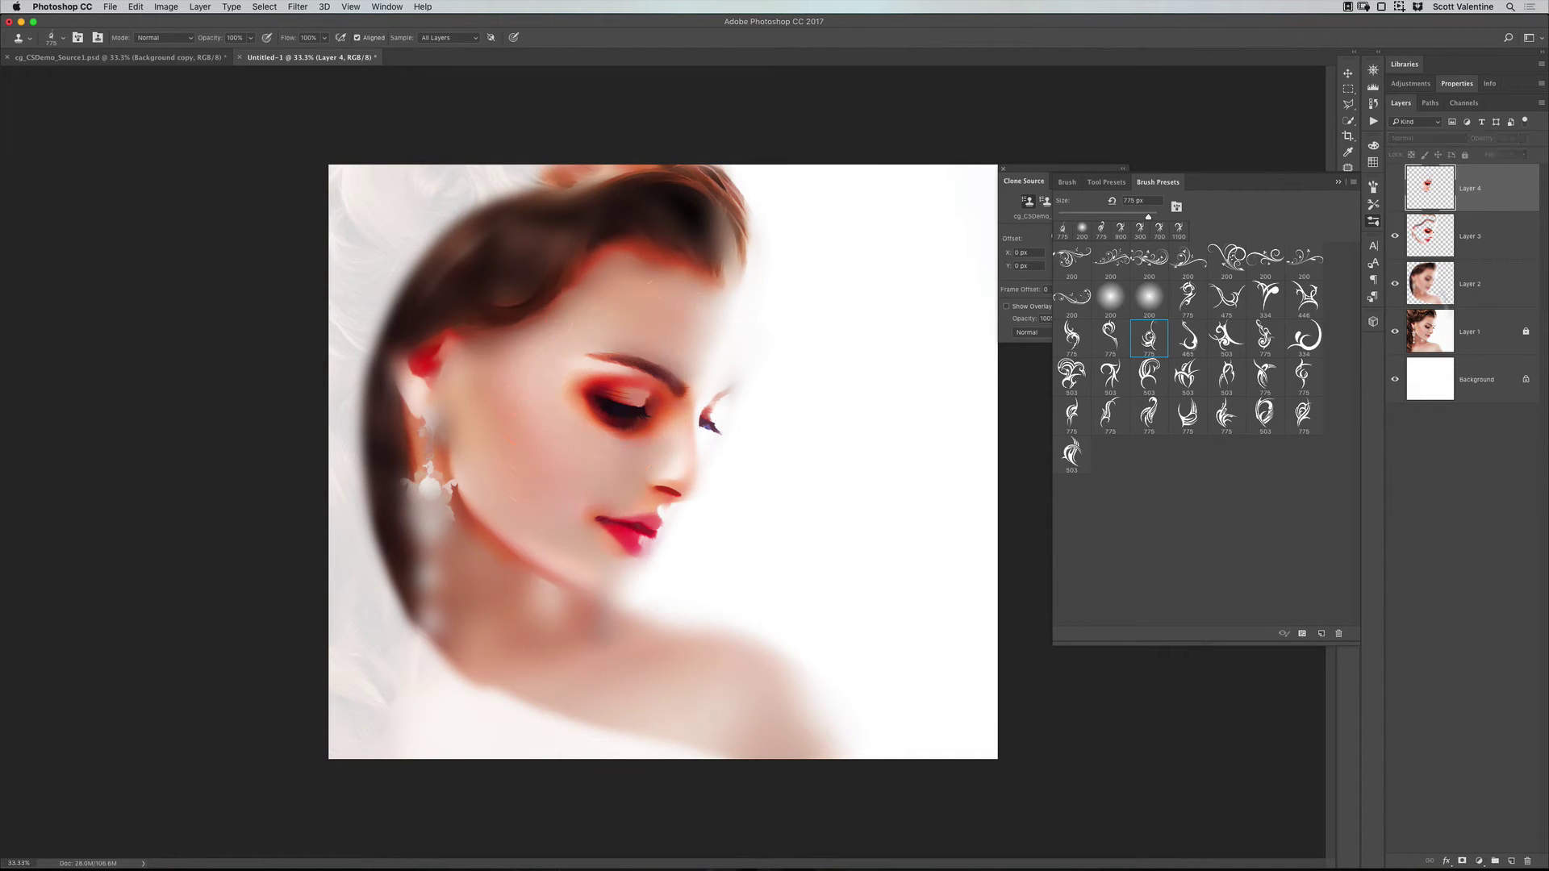
pyautogui.click(1511, 861)
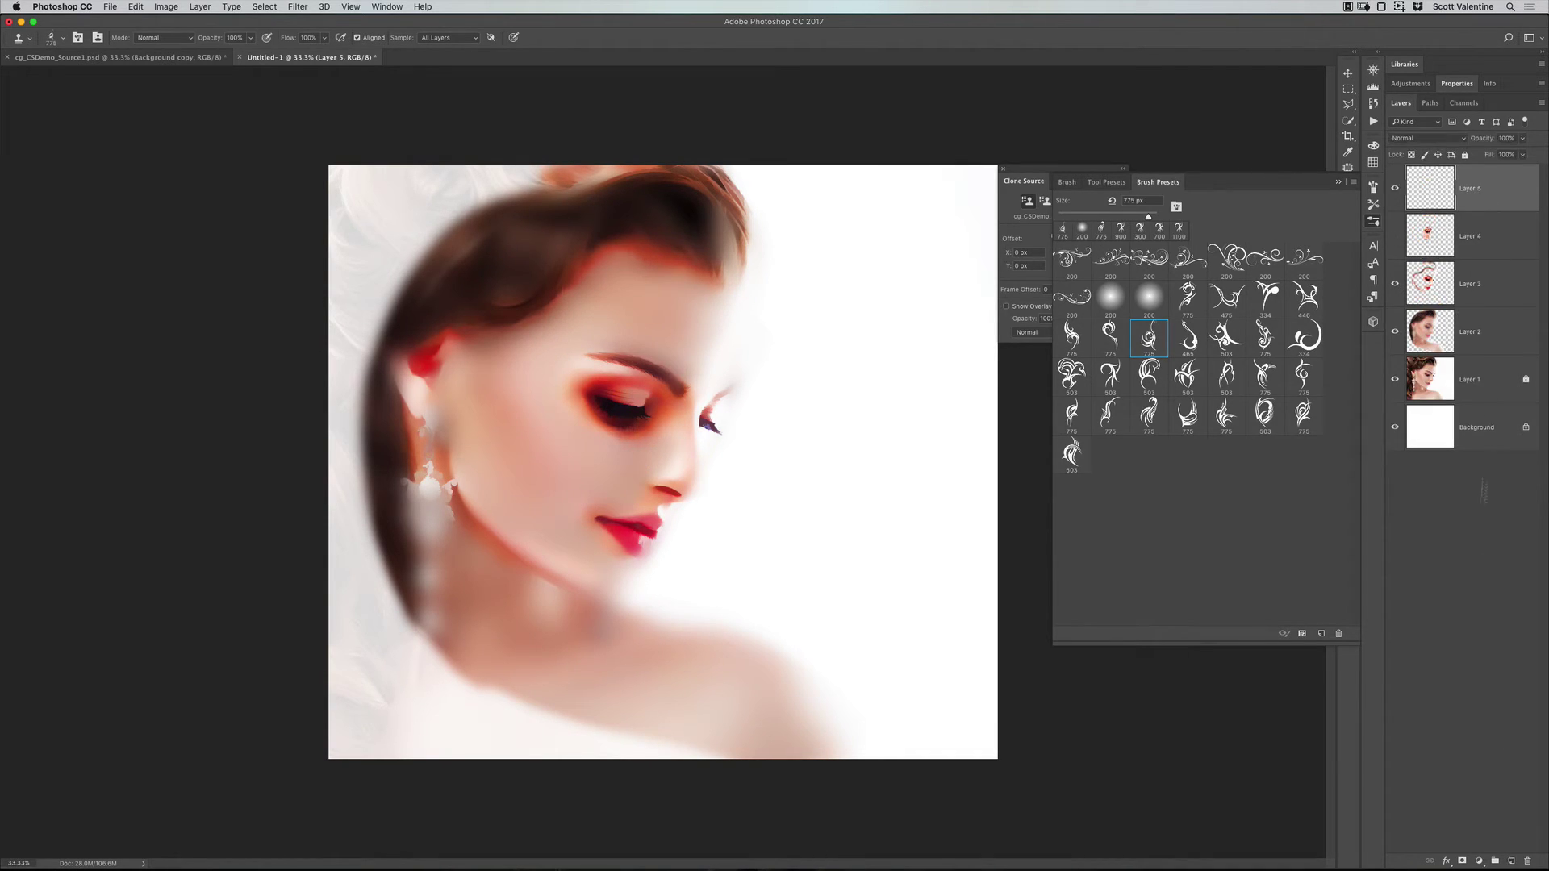
pyautogui.doubleClick(1493, 198)
pyautogui.click(920, 375)
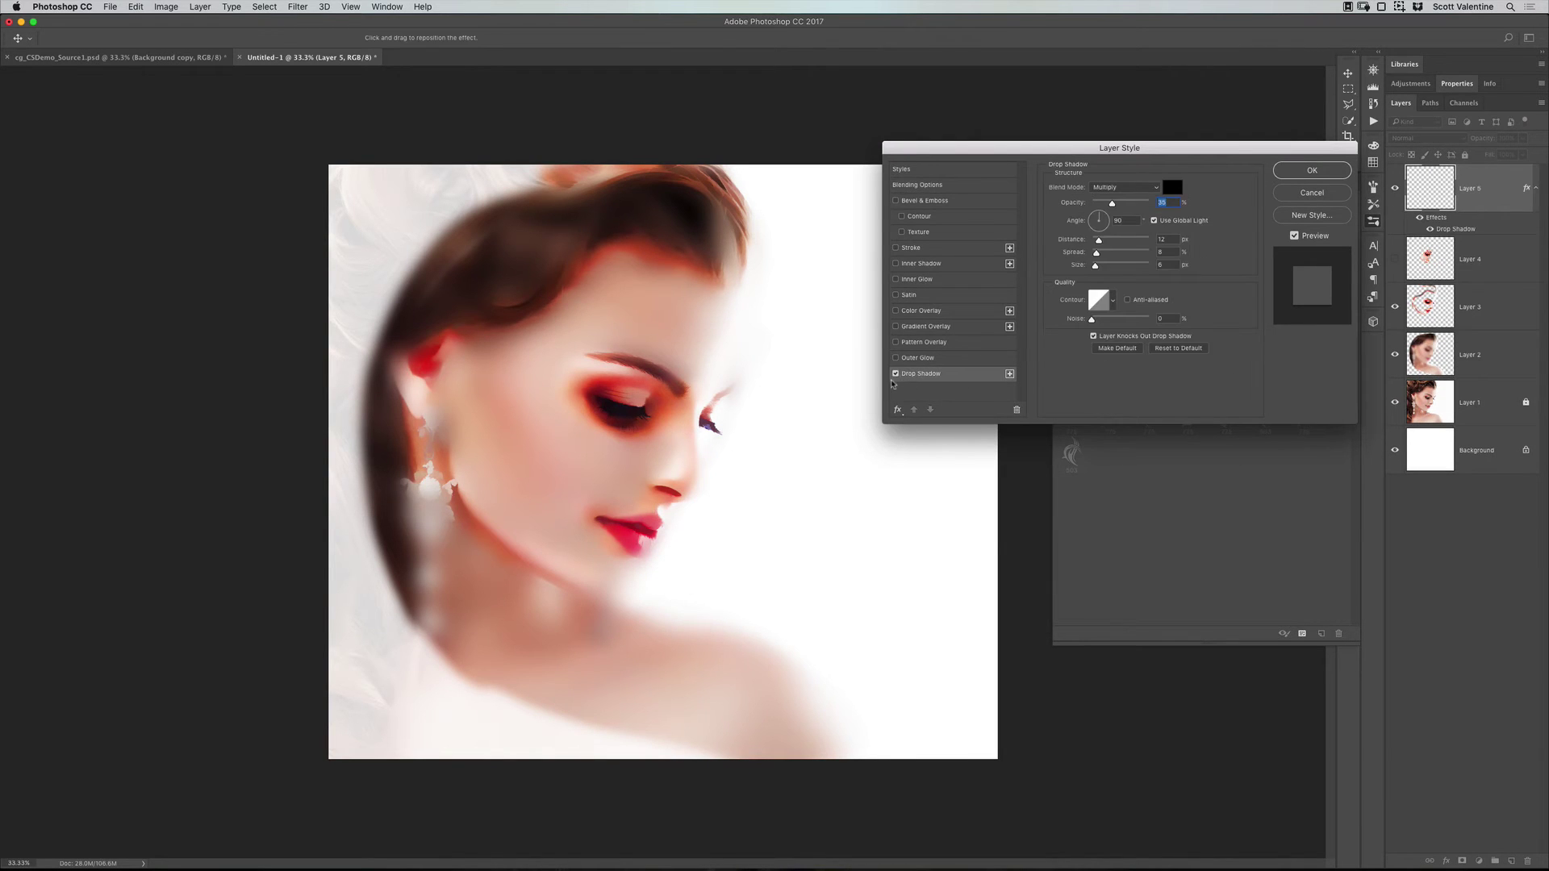
pyautogui.click(1319, 173)
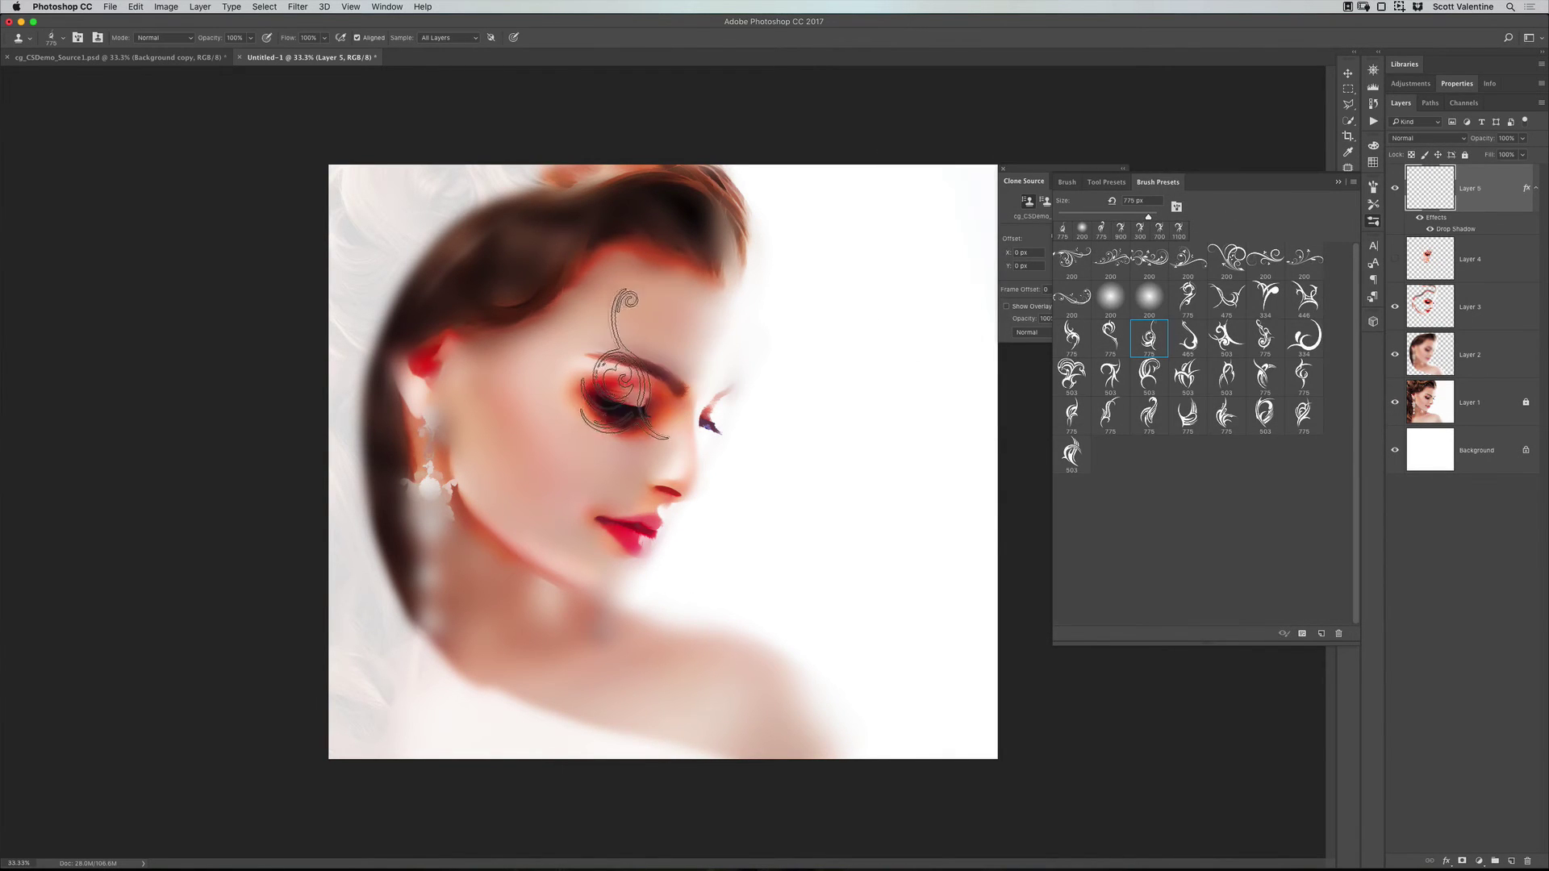
# Step: Clone swirl stamps onto Layer 5 over the forehead, cheek, nose and jaw while enlarging the brush up to 1500 px
pyautogui.press(']')
pyautogui.press(']')
pyautogui.moveTo(637, 363)
pyautogui.mouseDown()
pyautogui.moveTo(574, 373)
pyautogui.moveTo(621, 371)
pyautogui.moveTo(560, 439)
pyautogui.moveTo(576, 483)
pyautogui.mouseUp()
pyautogui.press(']')
pyautogui.press(']')
pyautogui.press(']')
pyautogui.press(']')
pyautogui.press(']')
pyautogui.press(']')
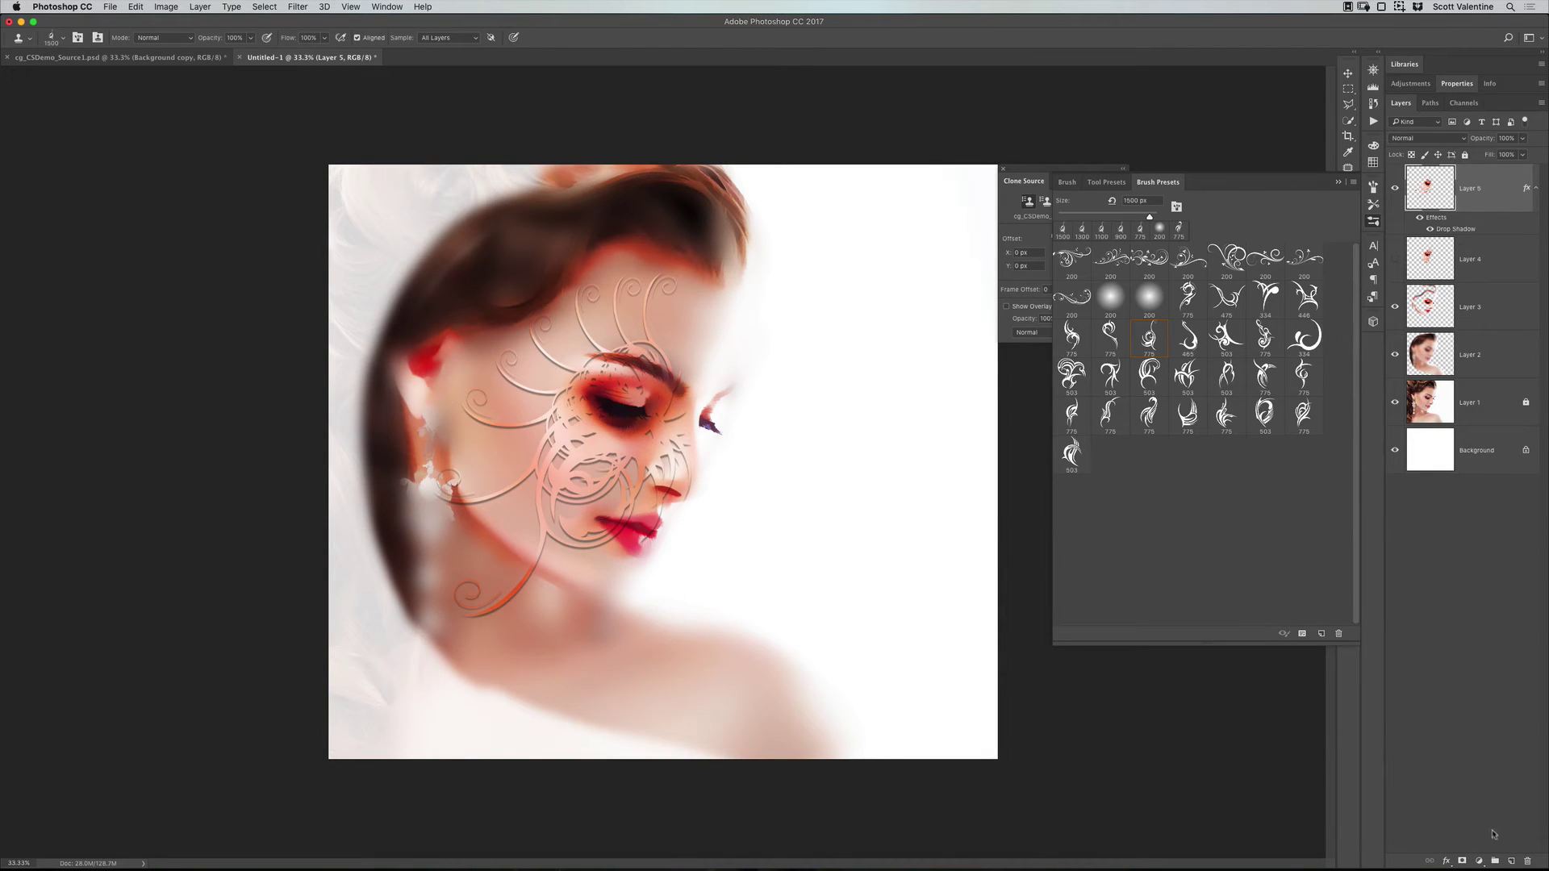
# Step: Add a blank layer with a copy of Layer 5's Drop Shadow, and clone 775 px curled ornament stamps on it across the forehead, cheek and mouth
pyautogui.click(1511, 862)
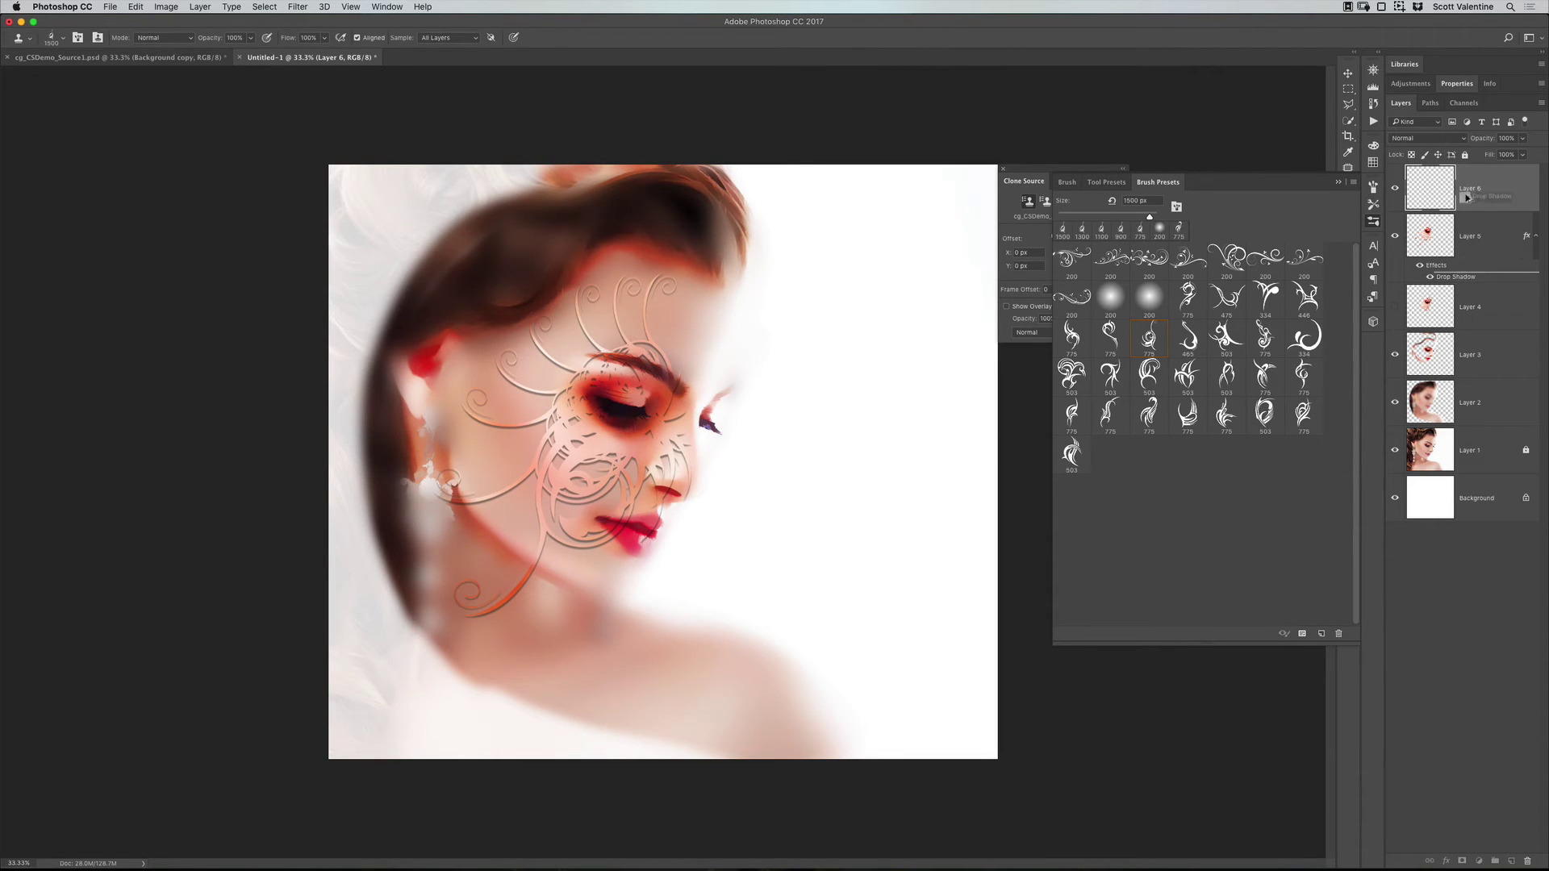
pyautogui.moveTo(1467, 196); pyautogui.dragTo(1470, 191)
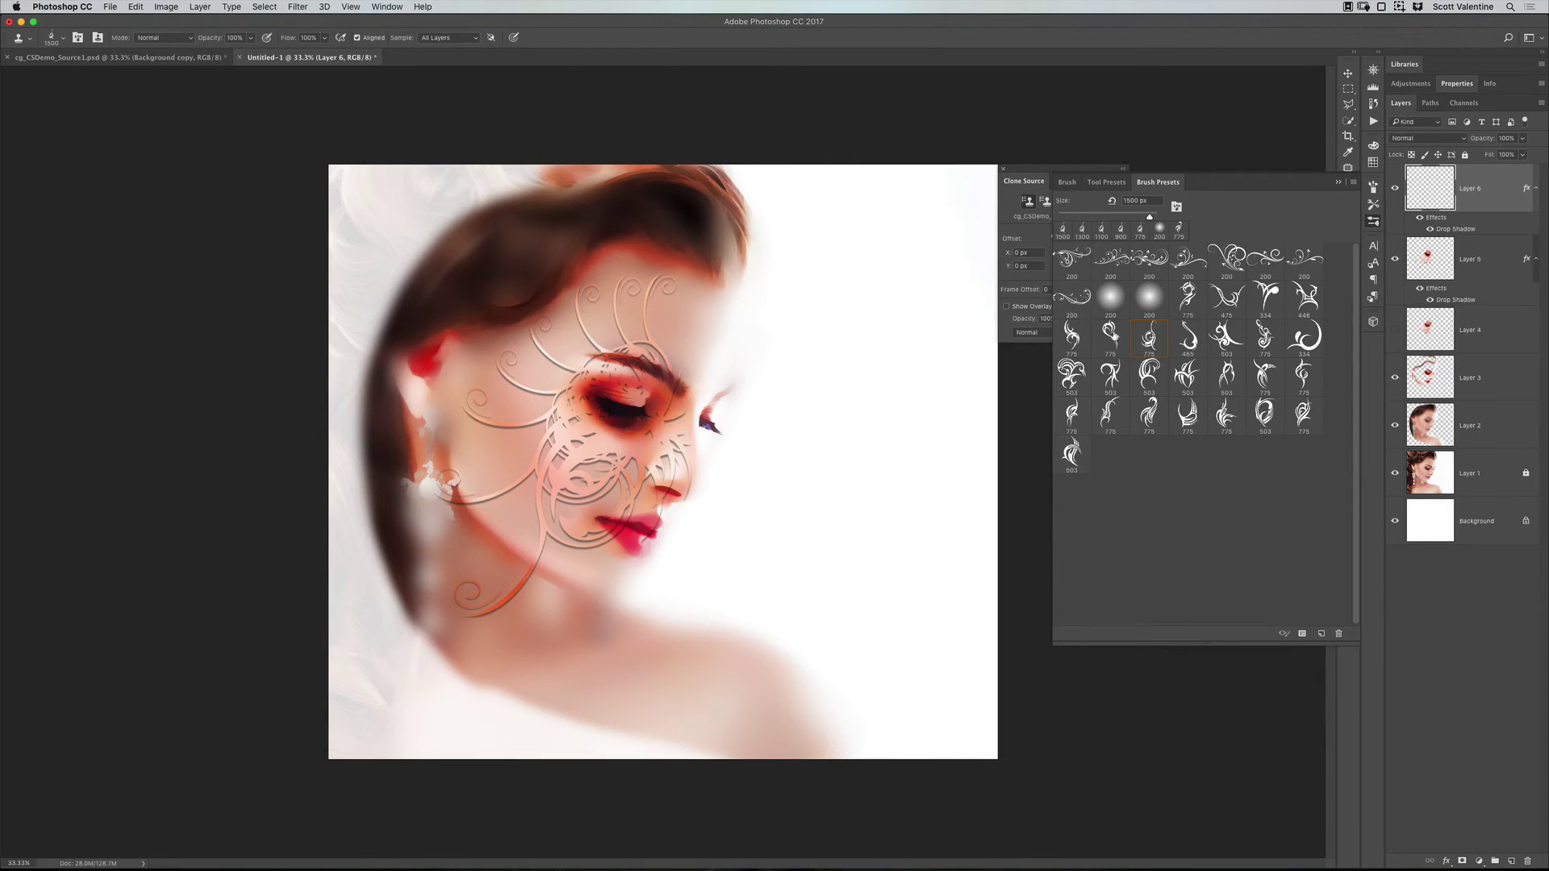
pyautogui.click(1110, 337)
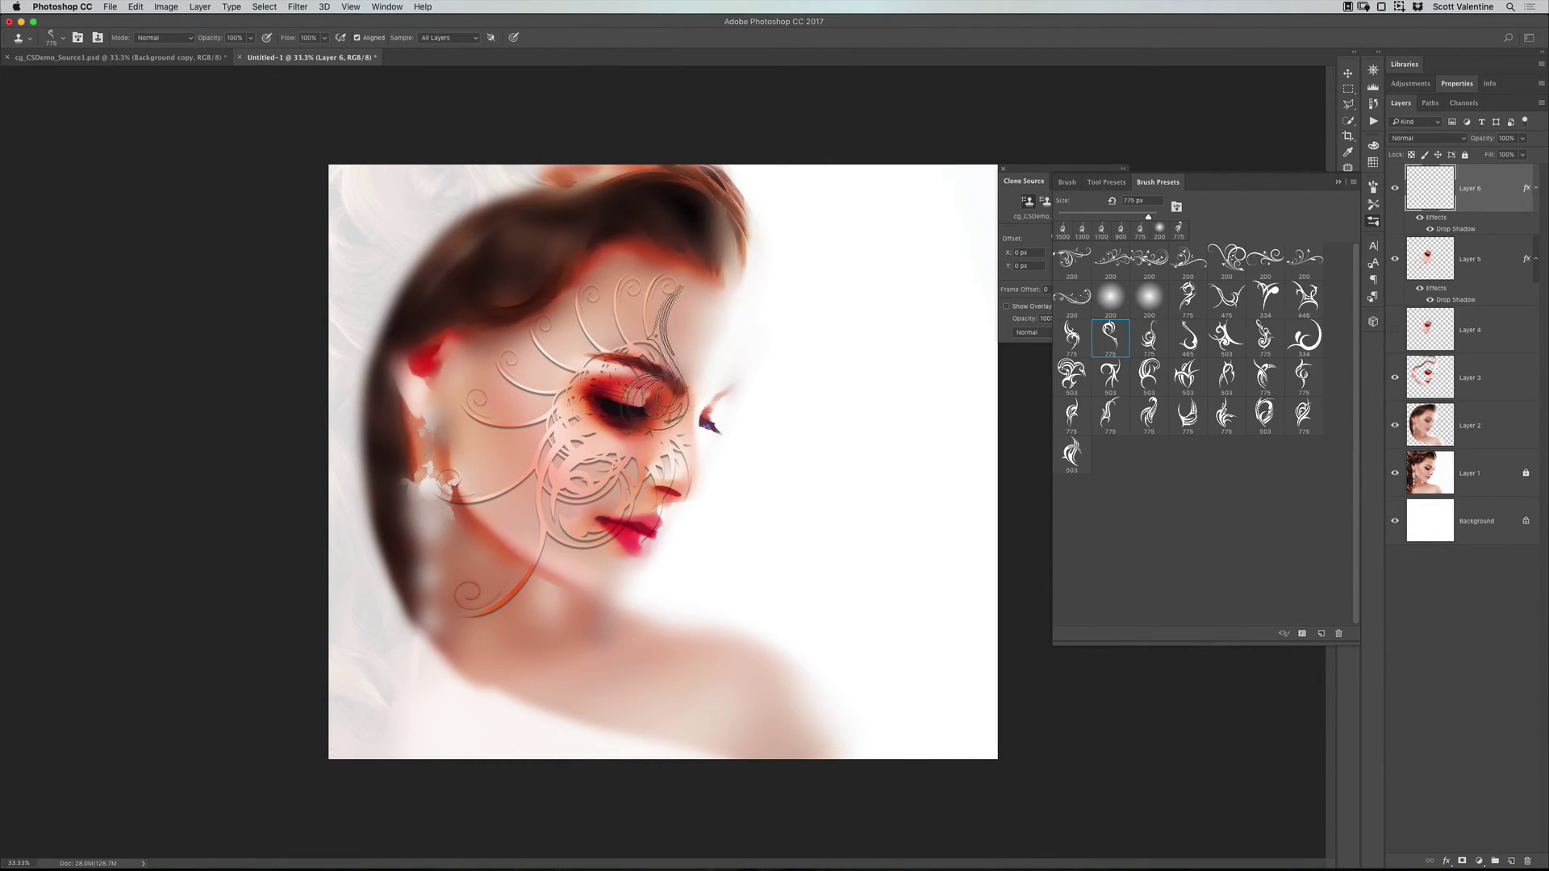
pyautogui.click(660, 333)
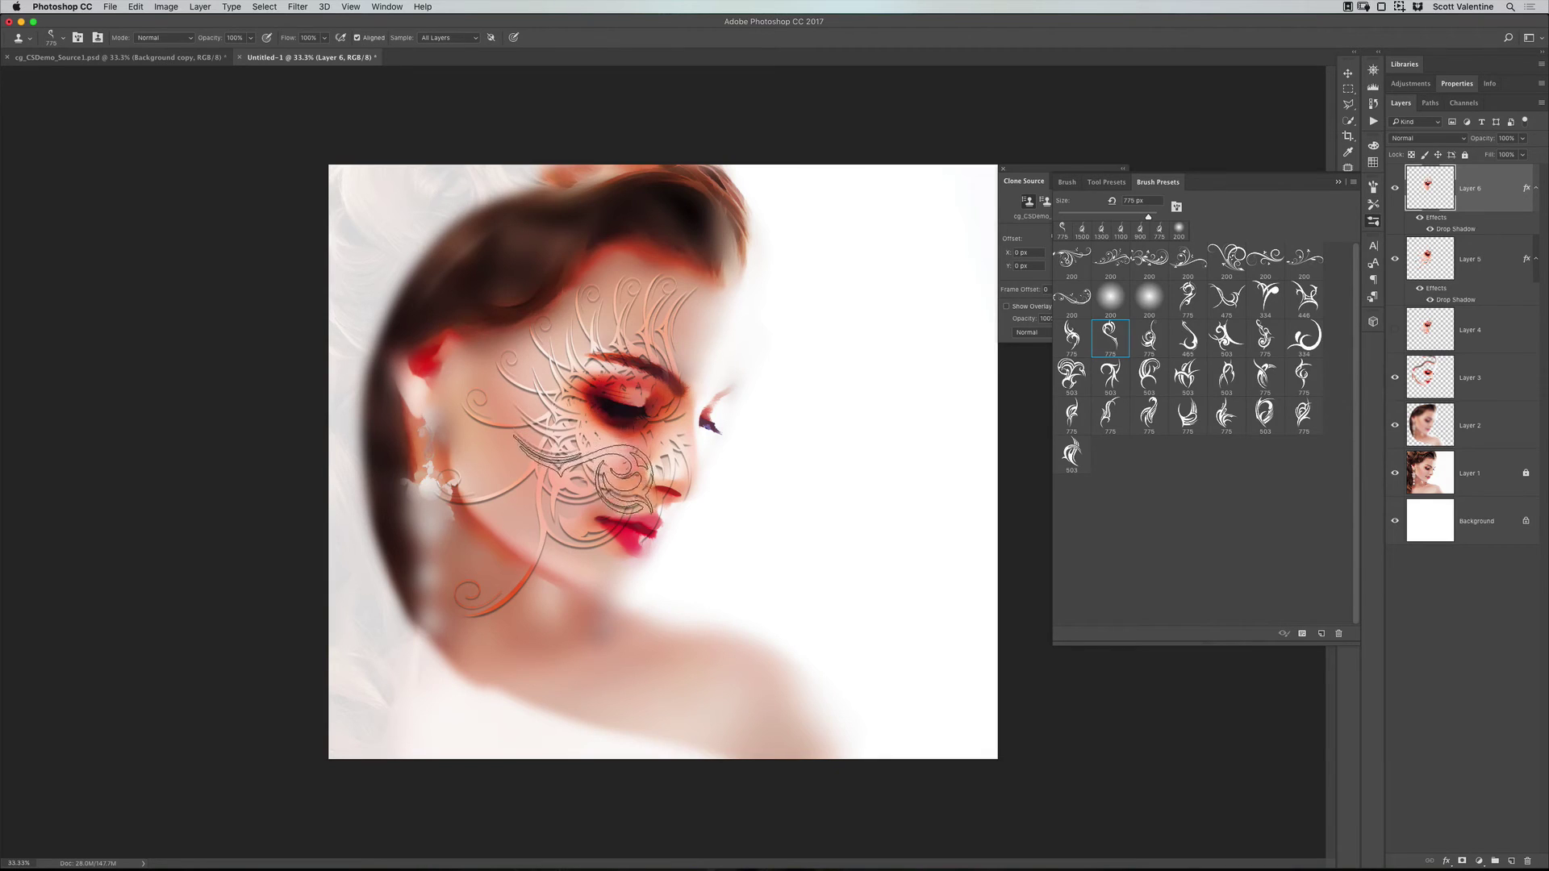
pyautogui.click(601, 488)
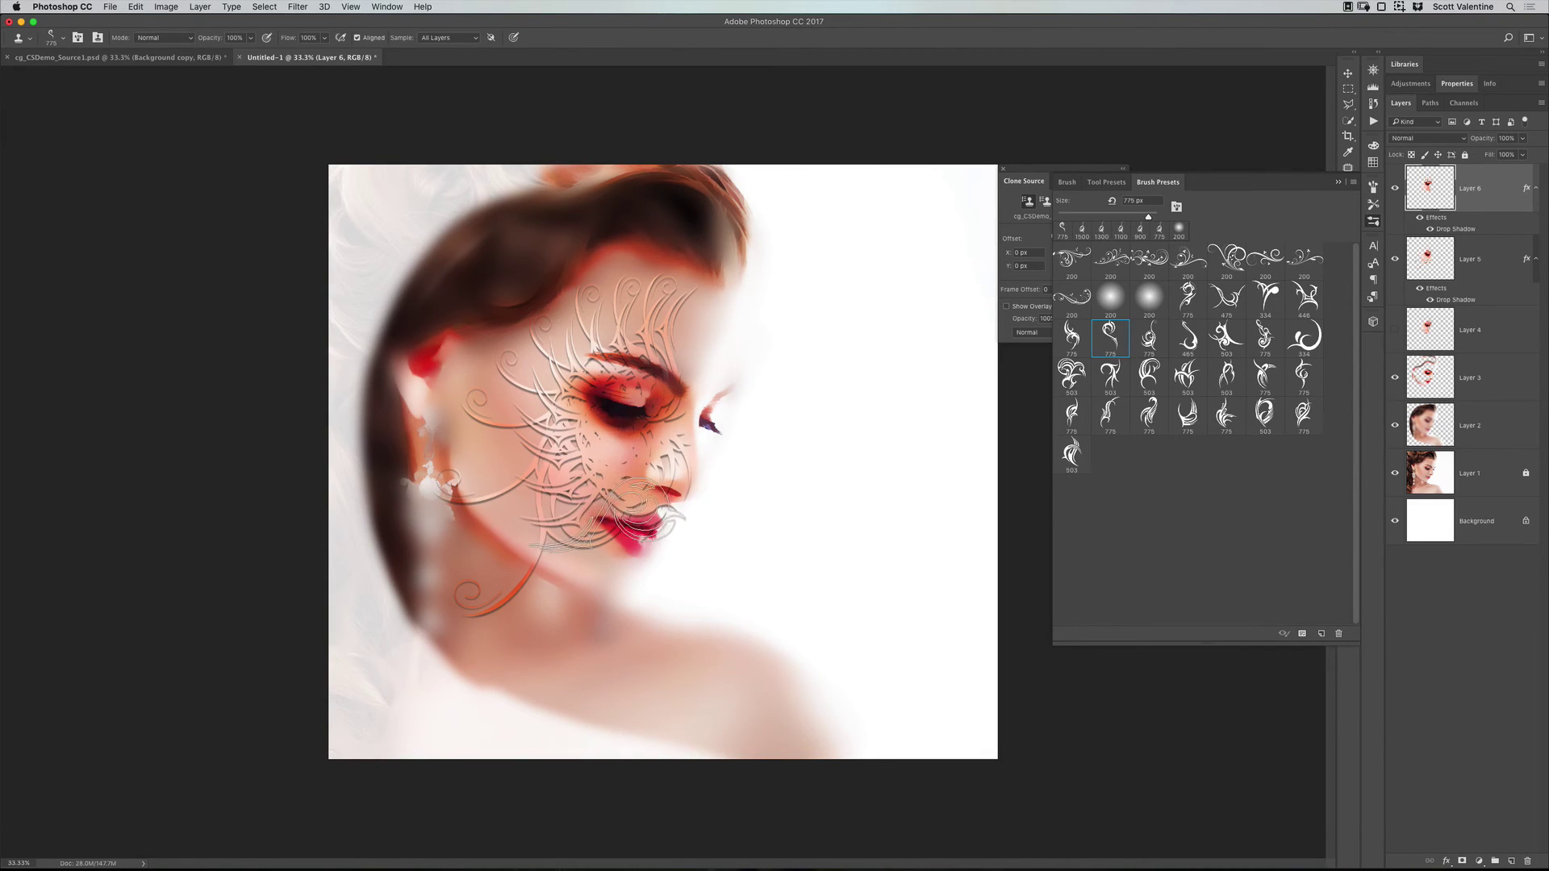
# Step: Replace Topaz Simplify with the blurred Background copy as visible source in cg_CSDemo_Source1.psd, and clone it over the eye on Layer 6 of Untitled-1
pyautogui.click(161, 58)
pyautogui.click(1396, 300)
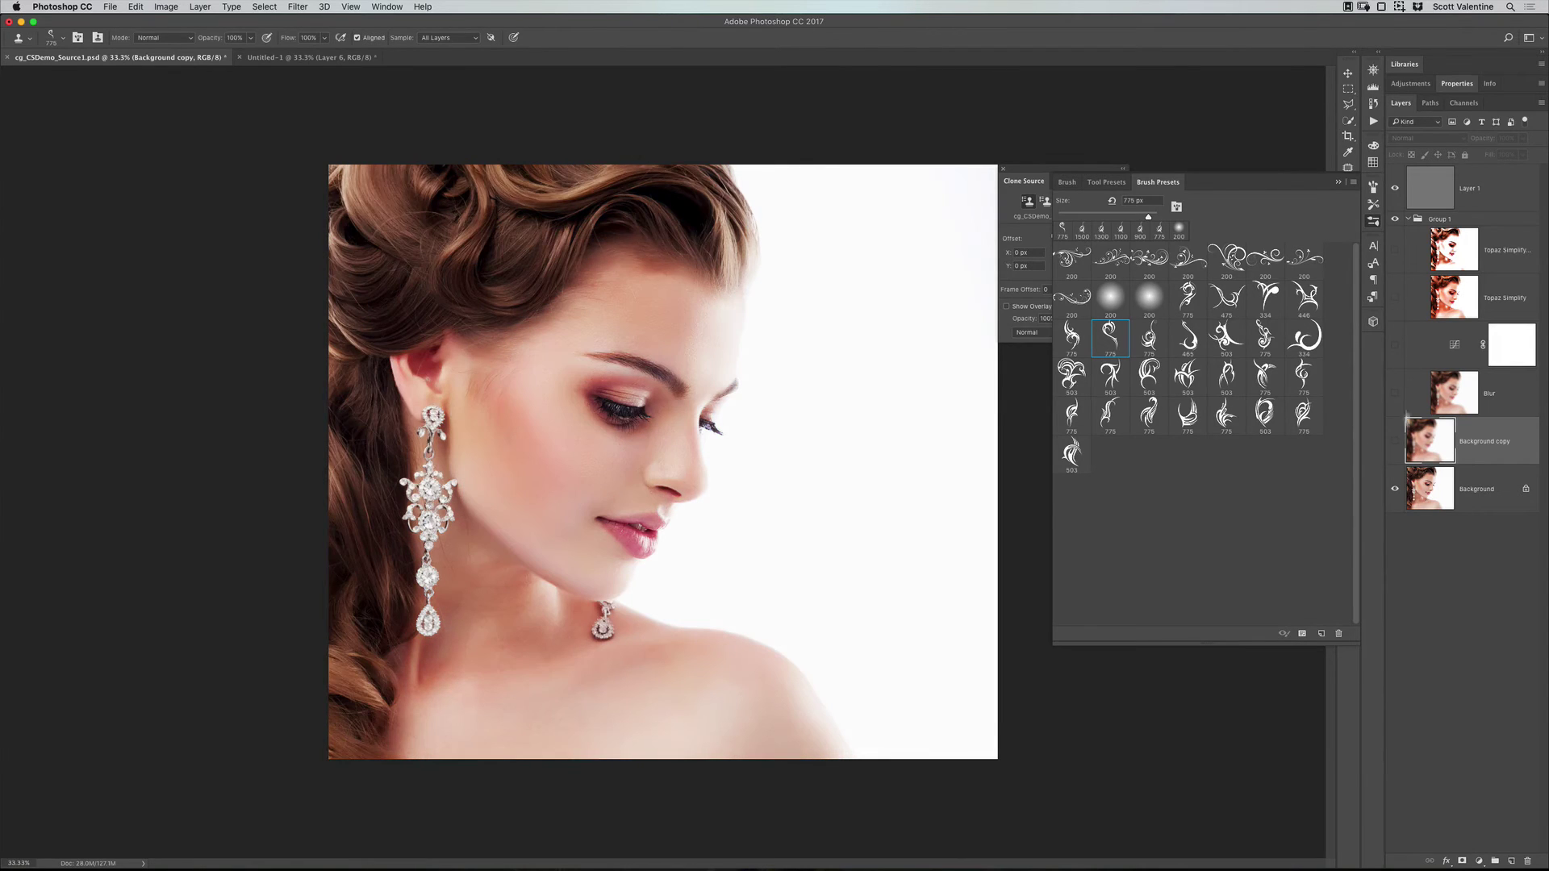
pyautogui.click(1394, 442)
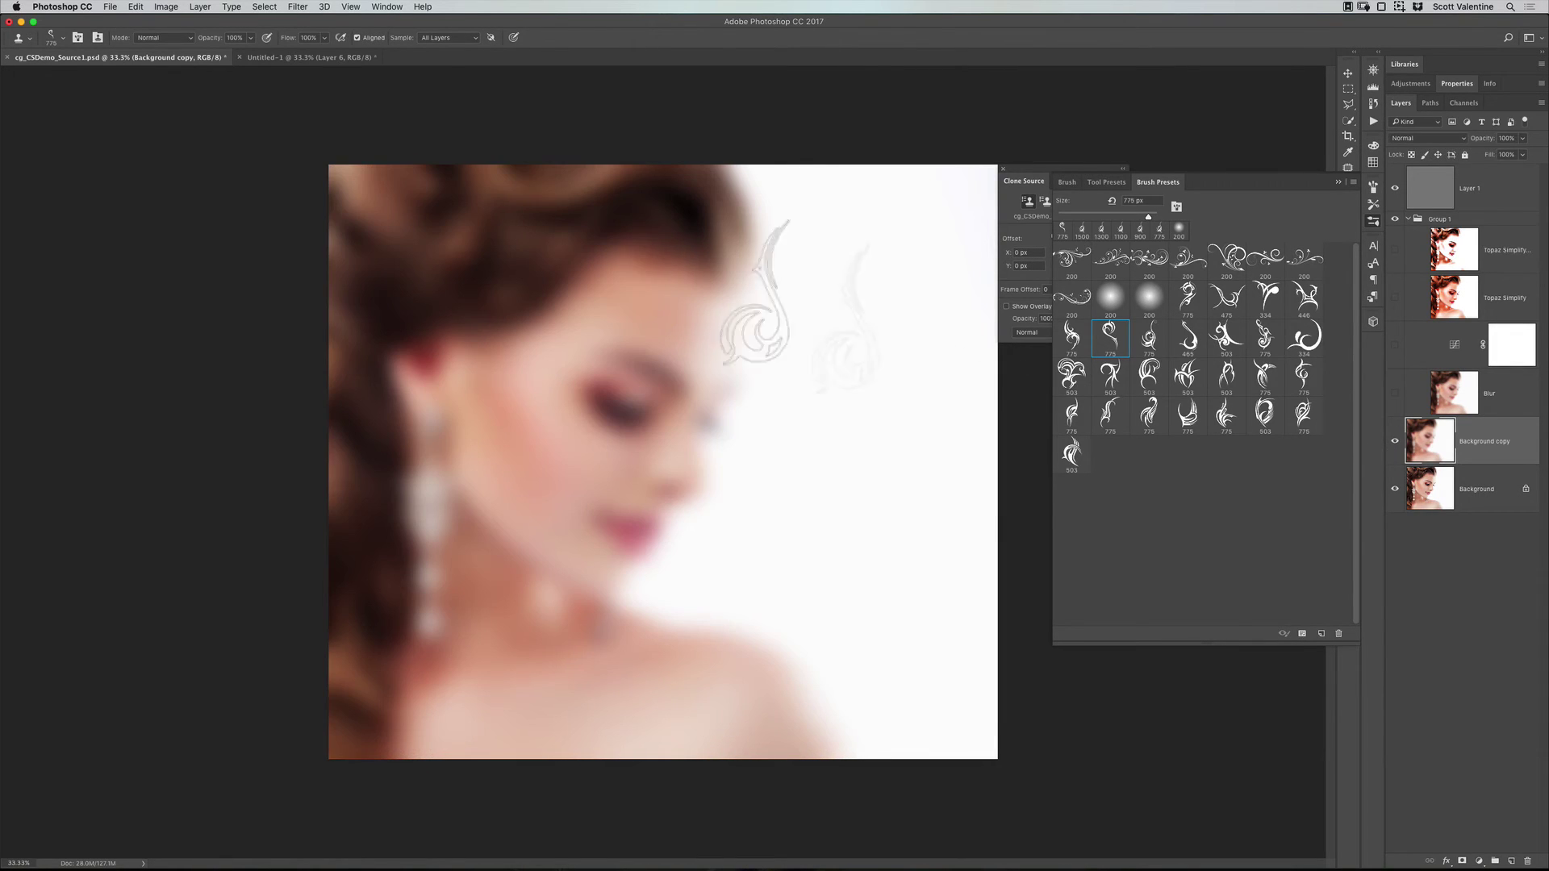
pyautogui.click(310, 57)
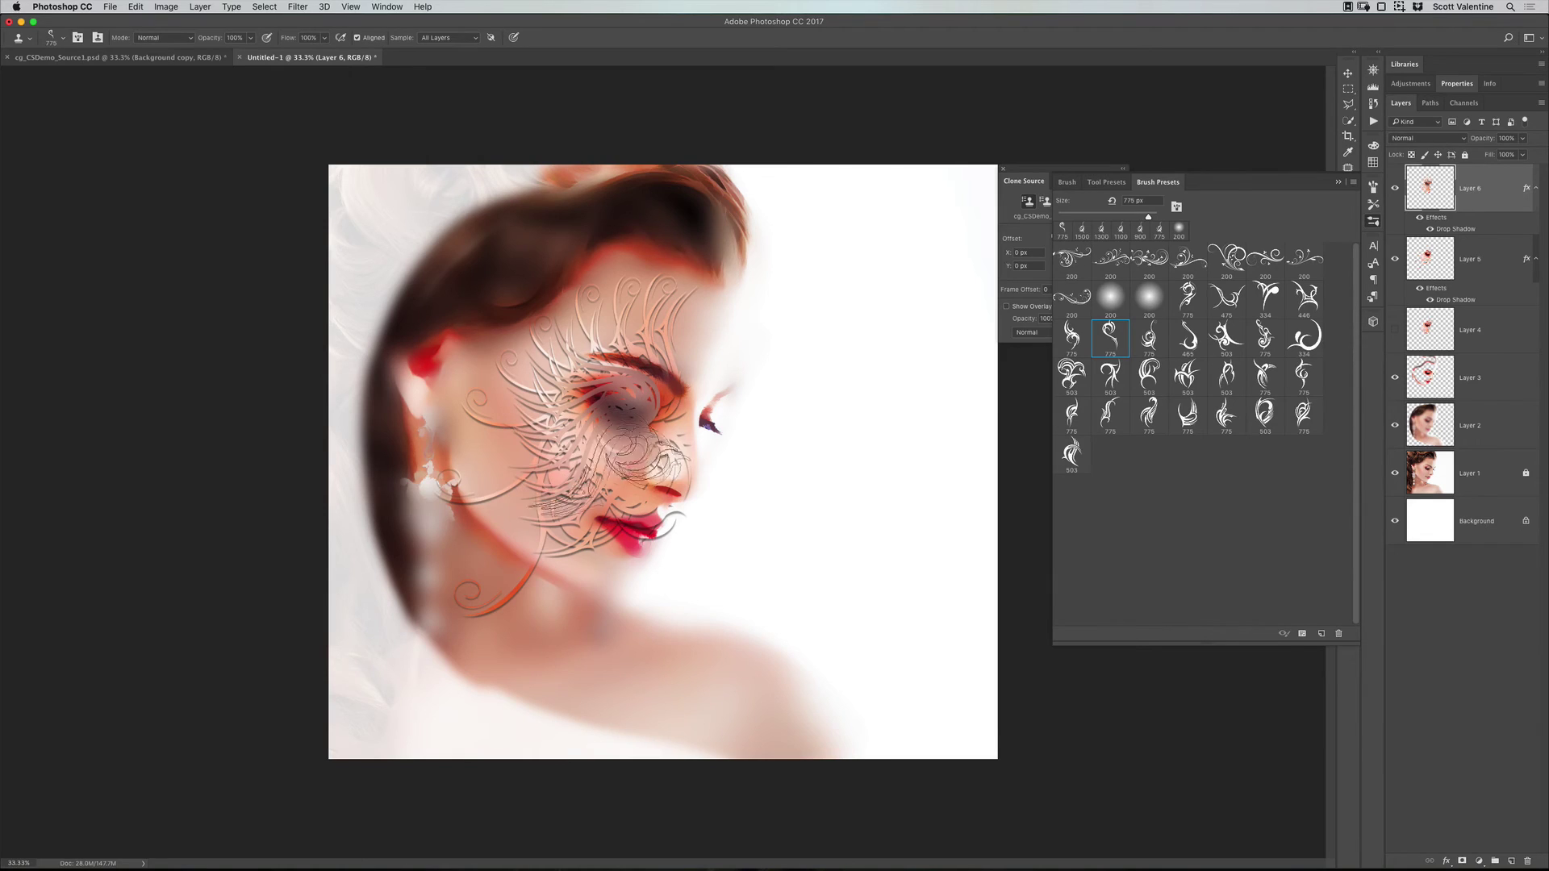
# Step: Add a blank layer above Layer 6 with a copy of its Drop Shadow, and switch to cg_CSDemo_Source1.psd
pyautogui.click(1514, 862)
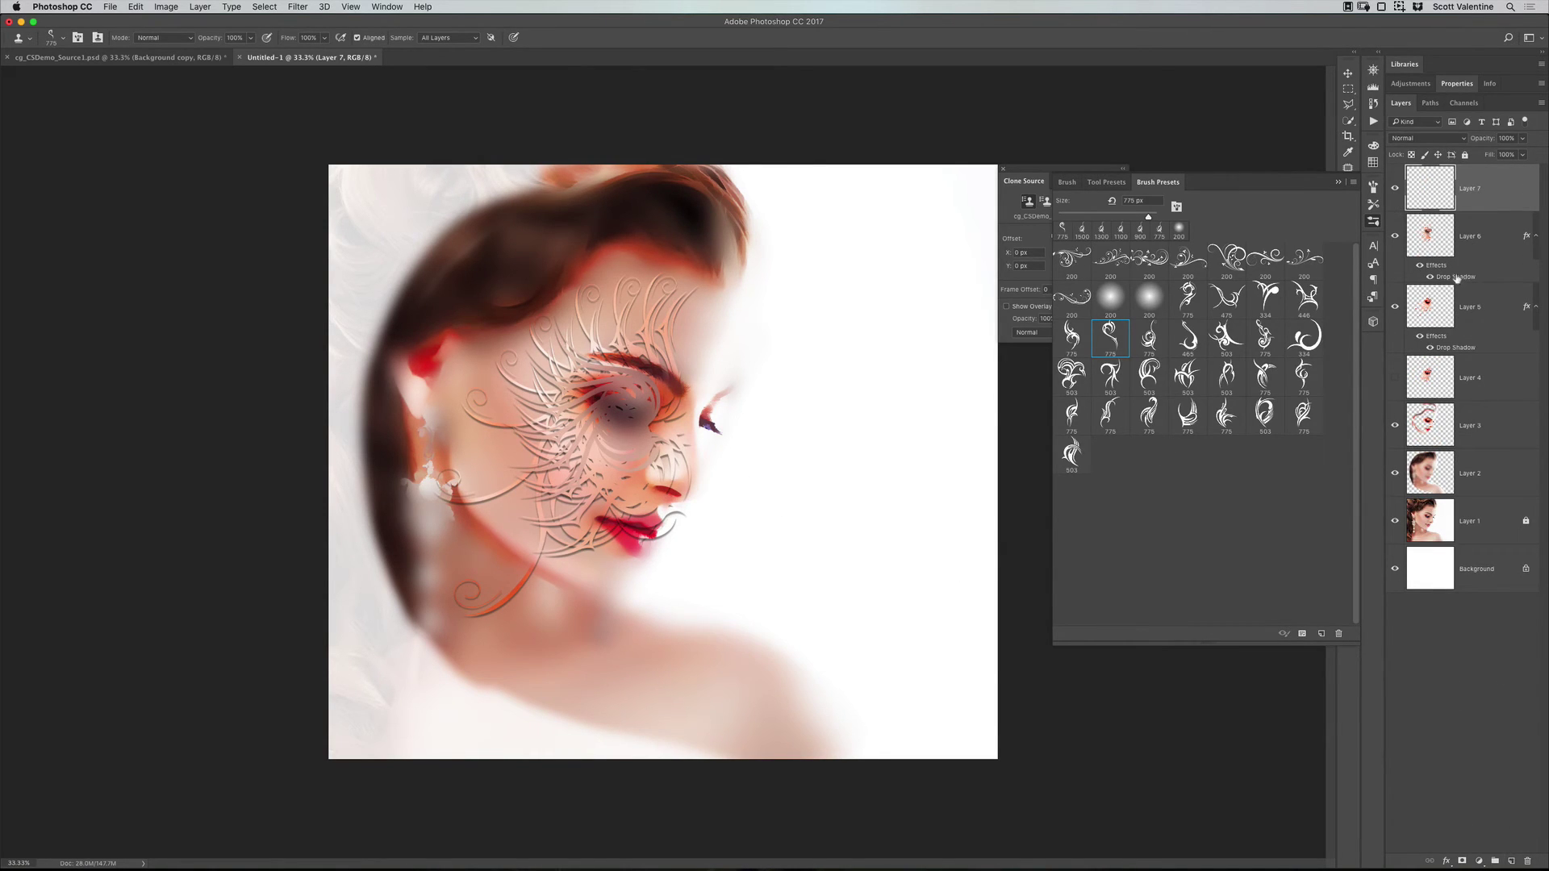
pyautogui.moveTo(1476, 190); pyautogui.dragTo(1478, 191)
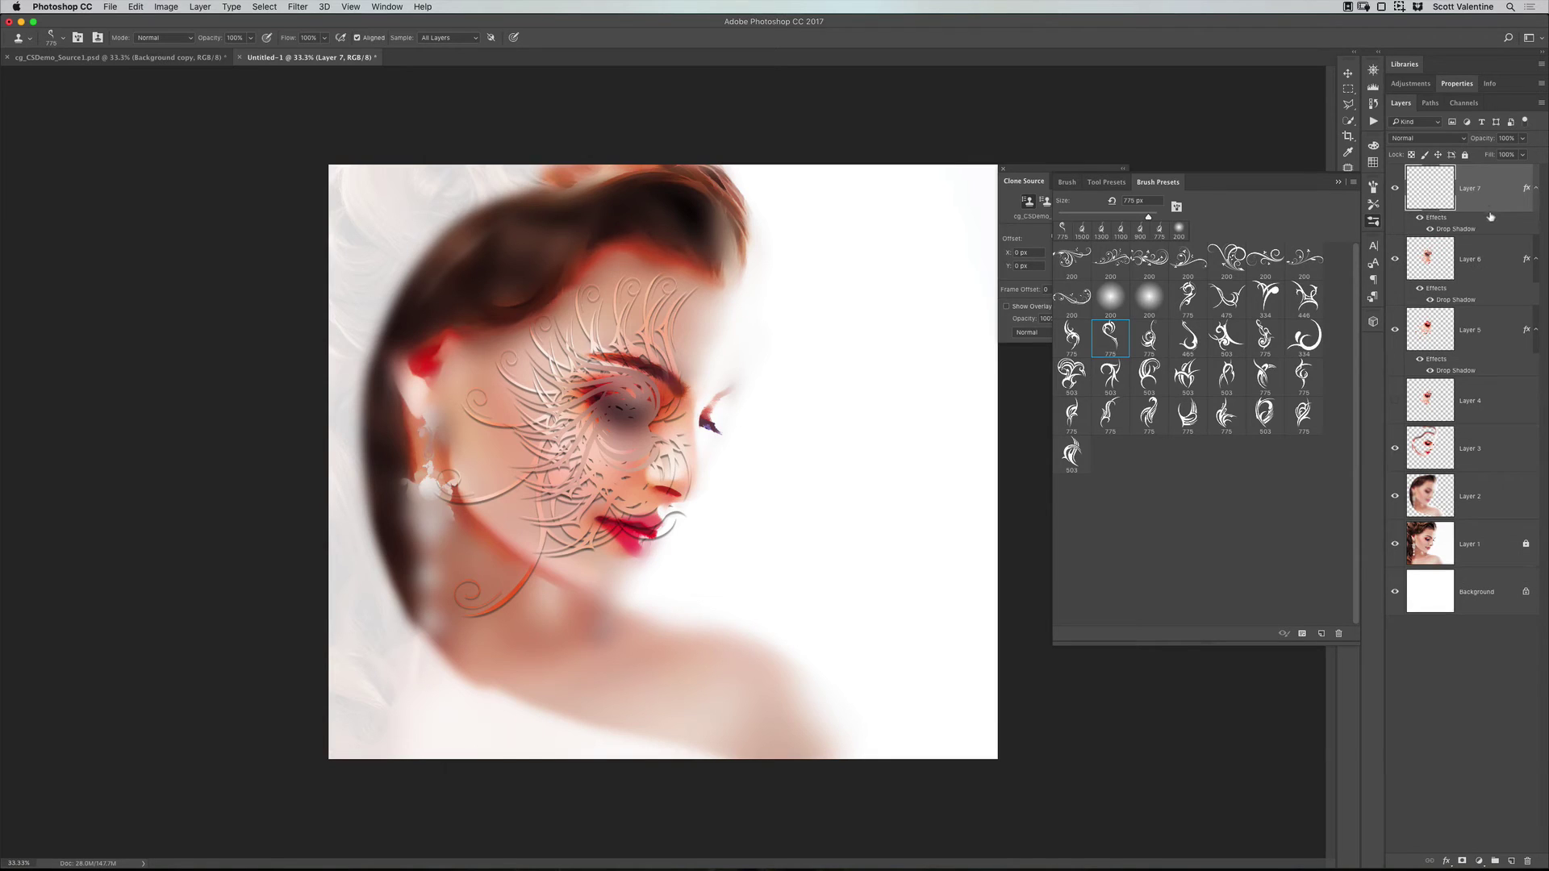
pyautogui.click(177, 58)
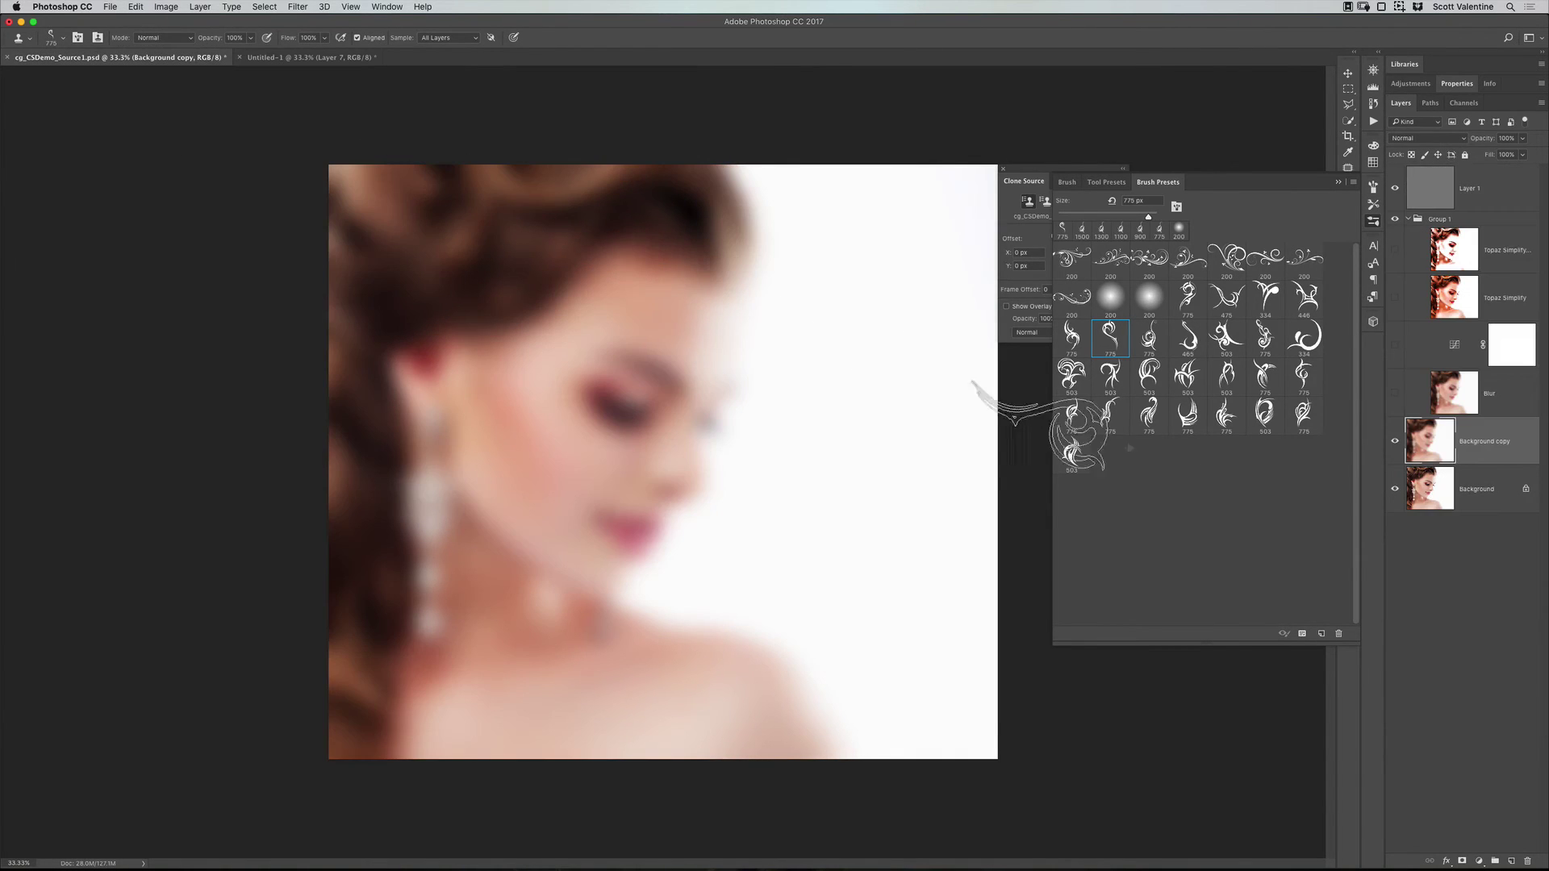
# Step: Show the Topaz Simplify layer in cg_CSDemo_Source1.psd, and clone it with 500 px stamps over the eye and mouth on Layer 7 of Untitled-1
pyautogui.click(1395, 299)
pyautogui.click(311, 58)
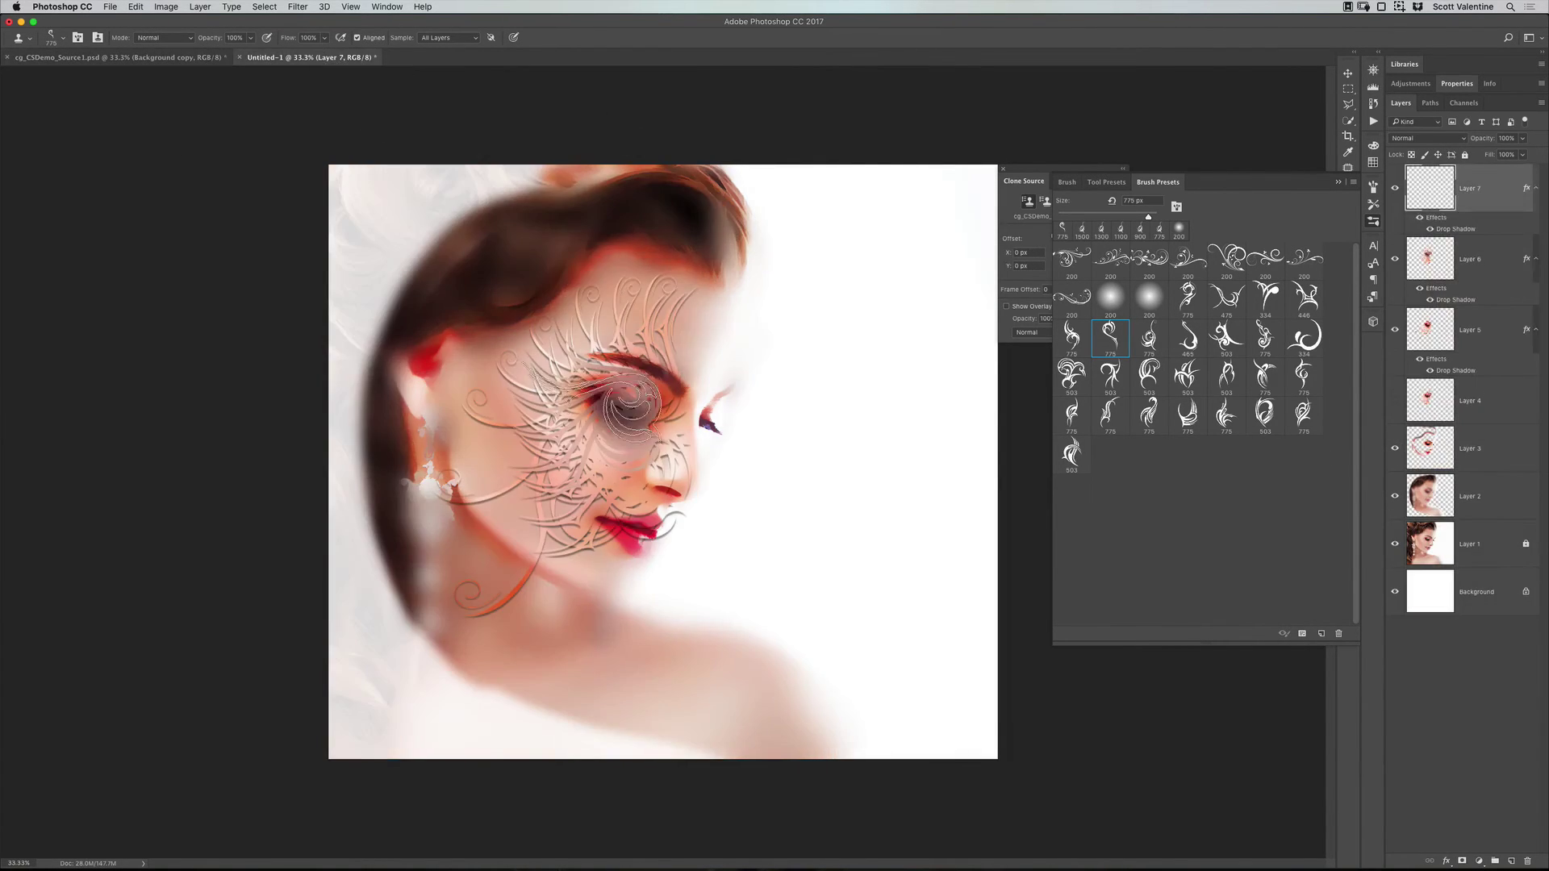
pyautogui.press('[')
pyautogui.press('[')
pyautogui.moveTo(630, 400); pyautogui.dragTo(629, 418)
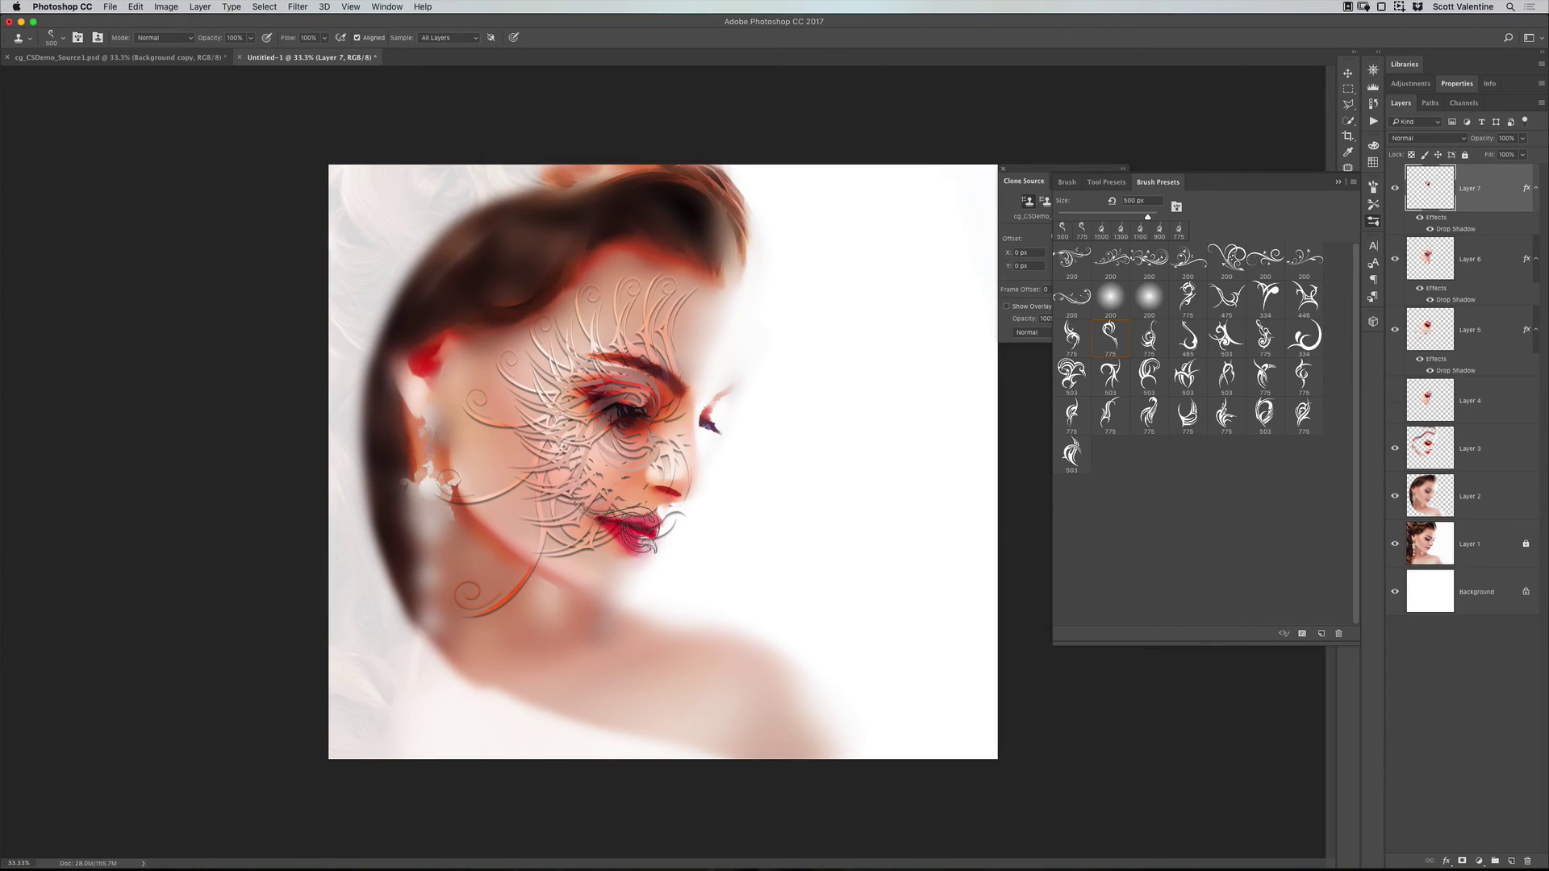
pyautogui.moveTo(633, 528); pyautogui.dragTo(607, 553)
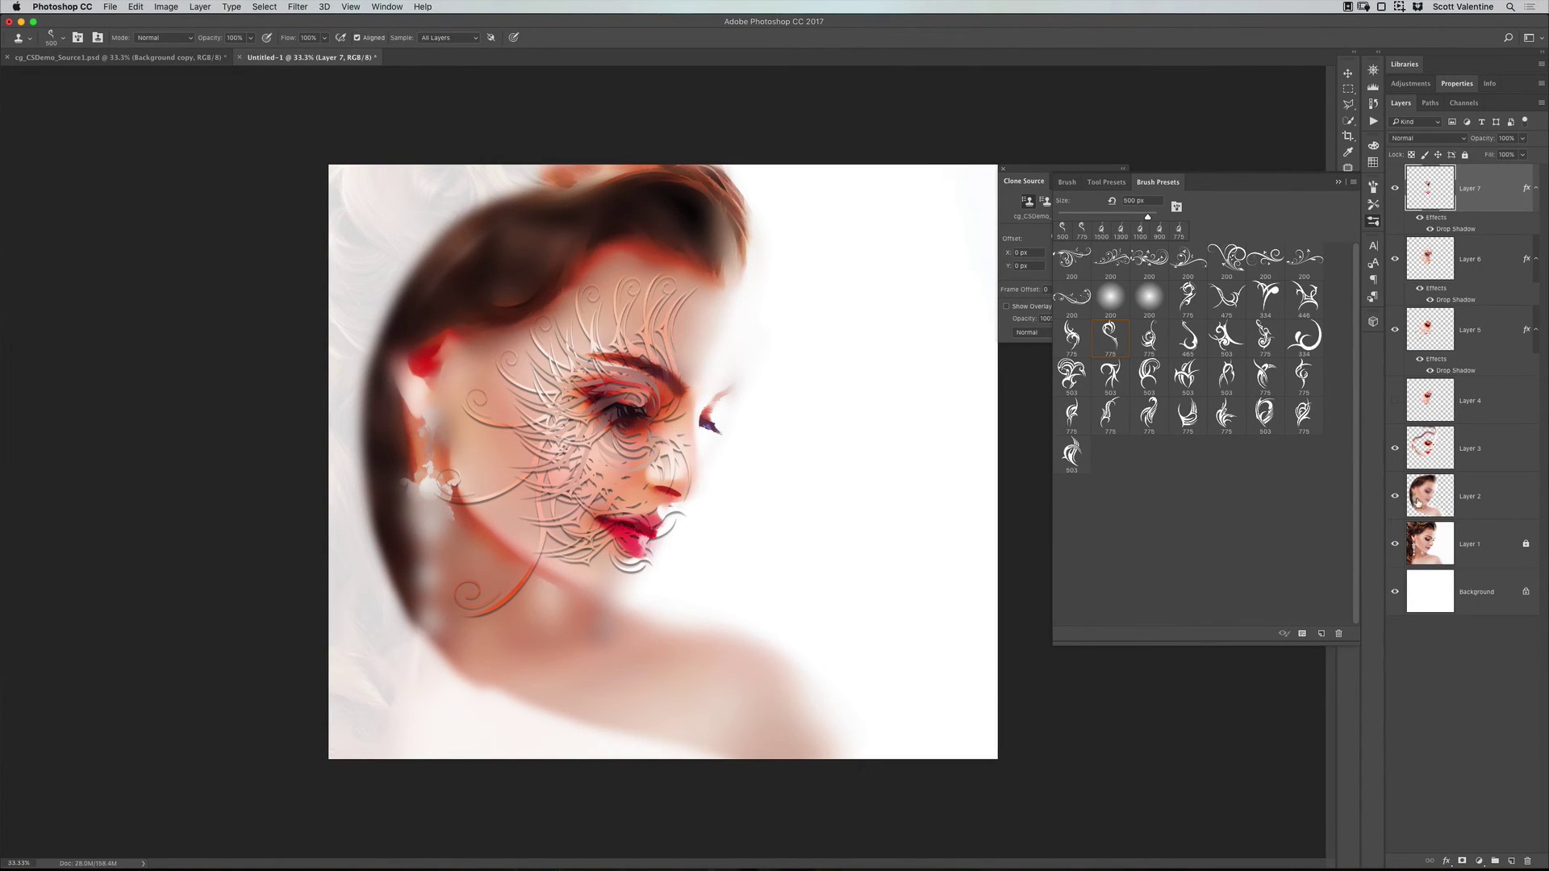
# Step: Lower Layer 2's opacity to about half and set Layer 3's blend mode to Soft Light
pyautogui.click(1422, 505)
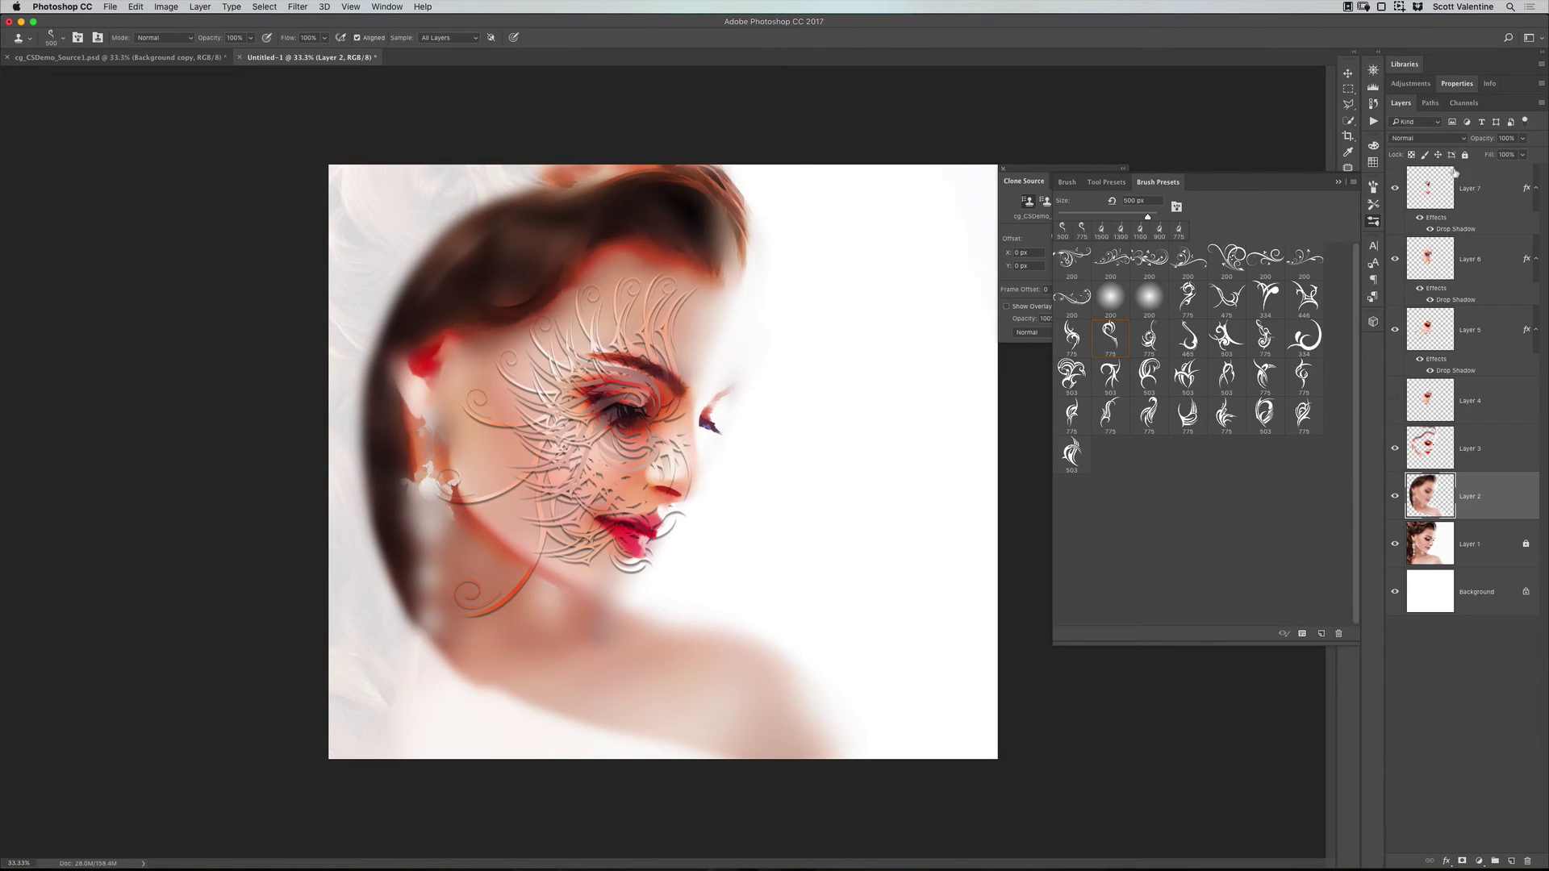
pyautogui.moveTo(1461, 140); pyautogui.dragTo(1460, 141)
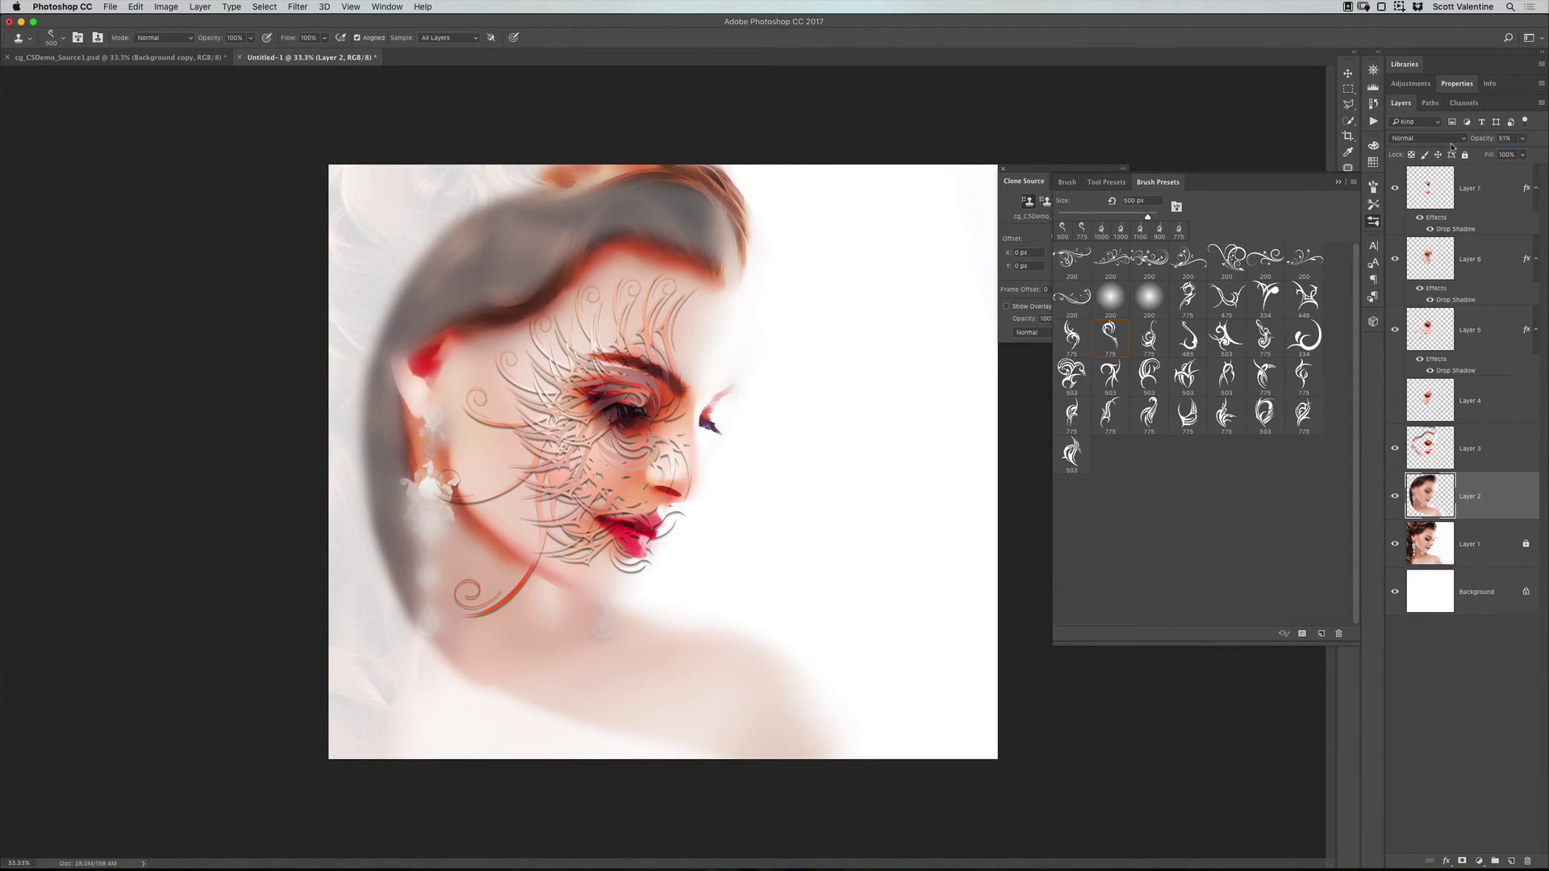
pyautogui.click(1436, 451)
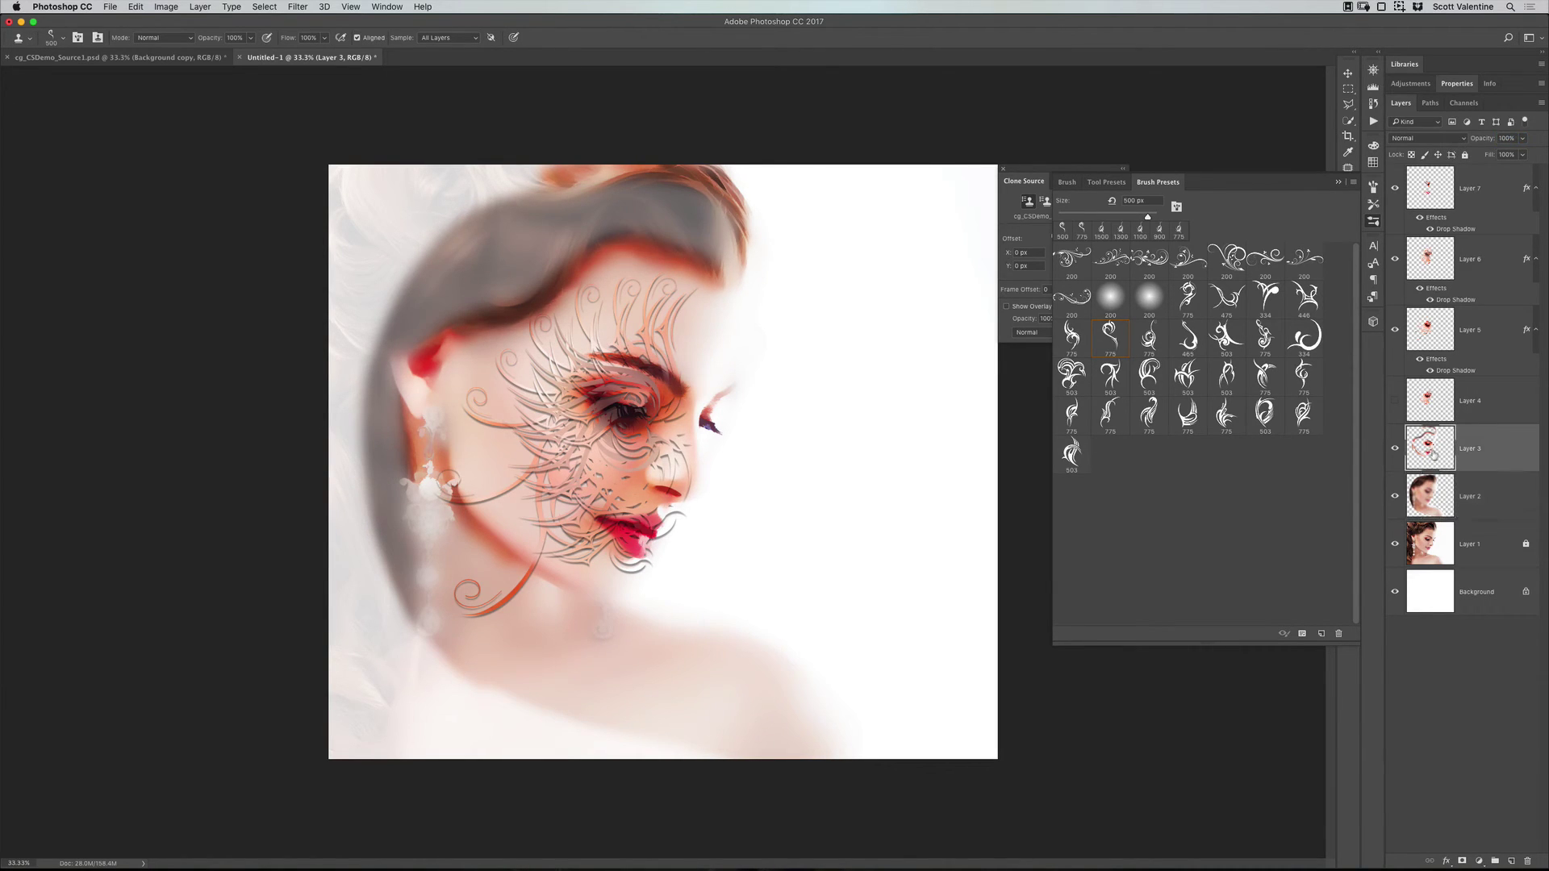
pyautogui.click(1462, 139)
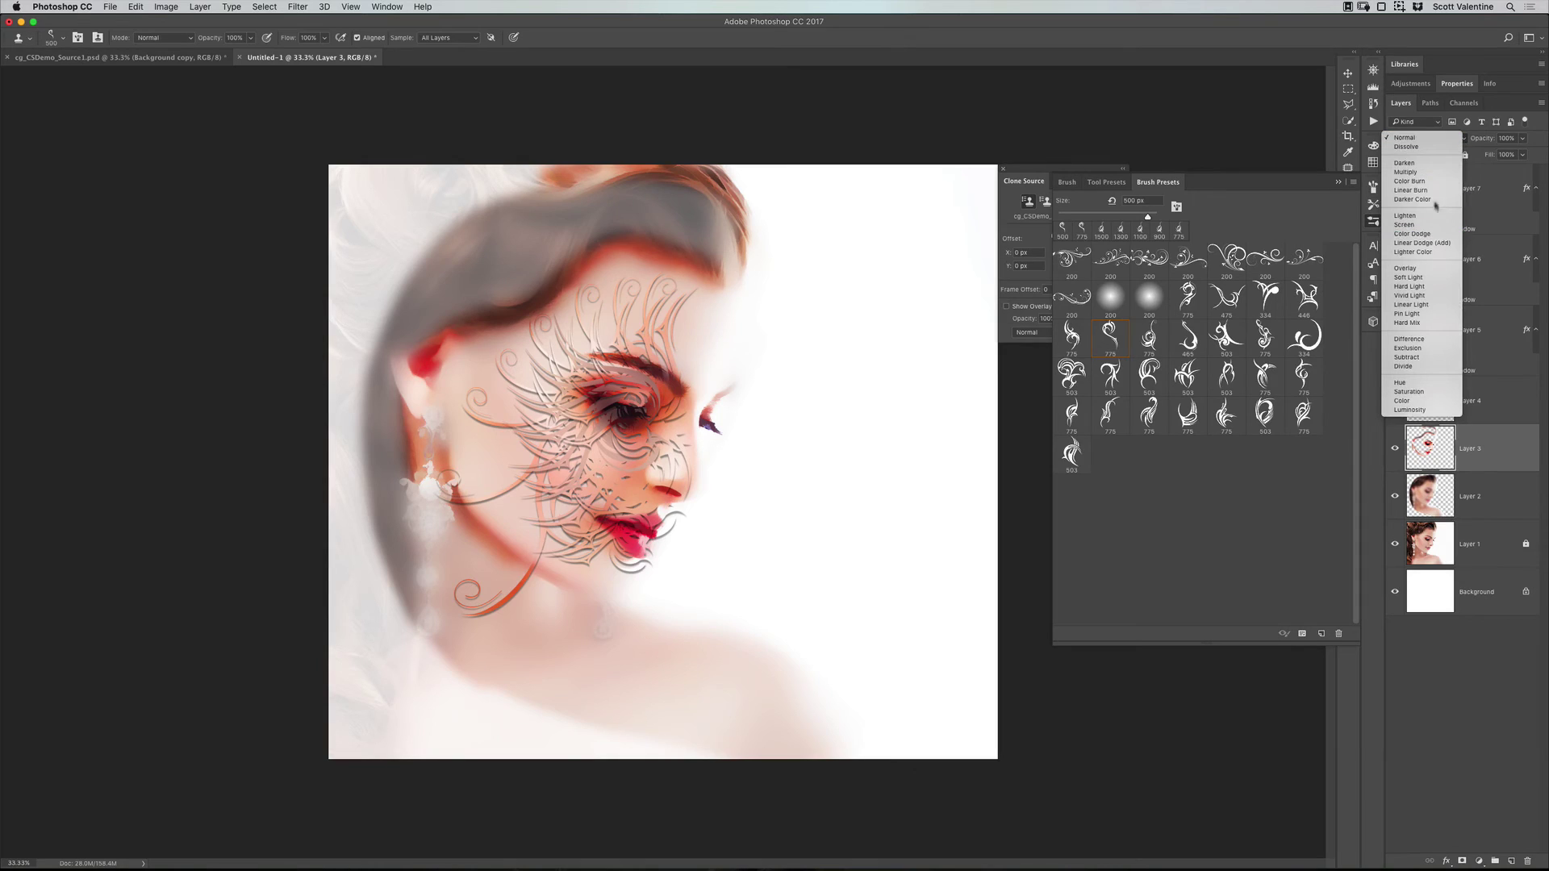
pyautogui.click(1433, 278)
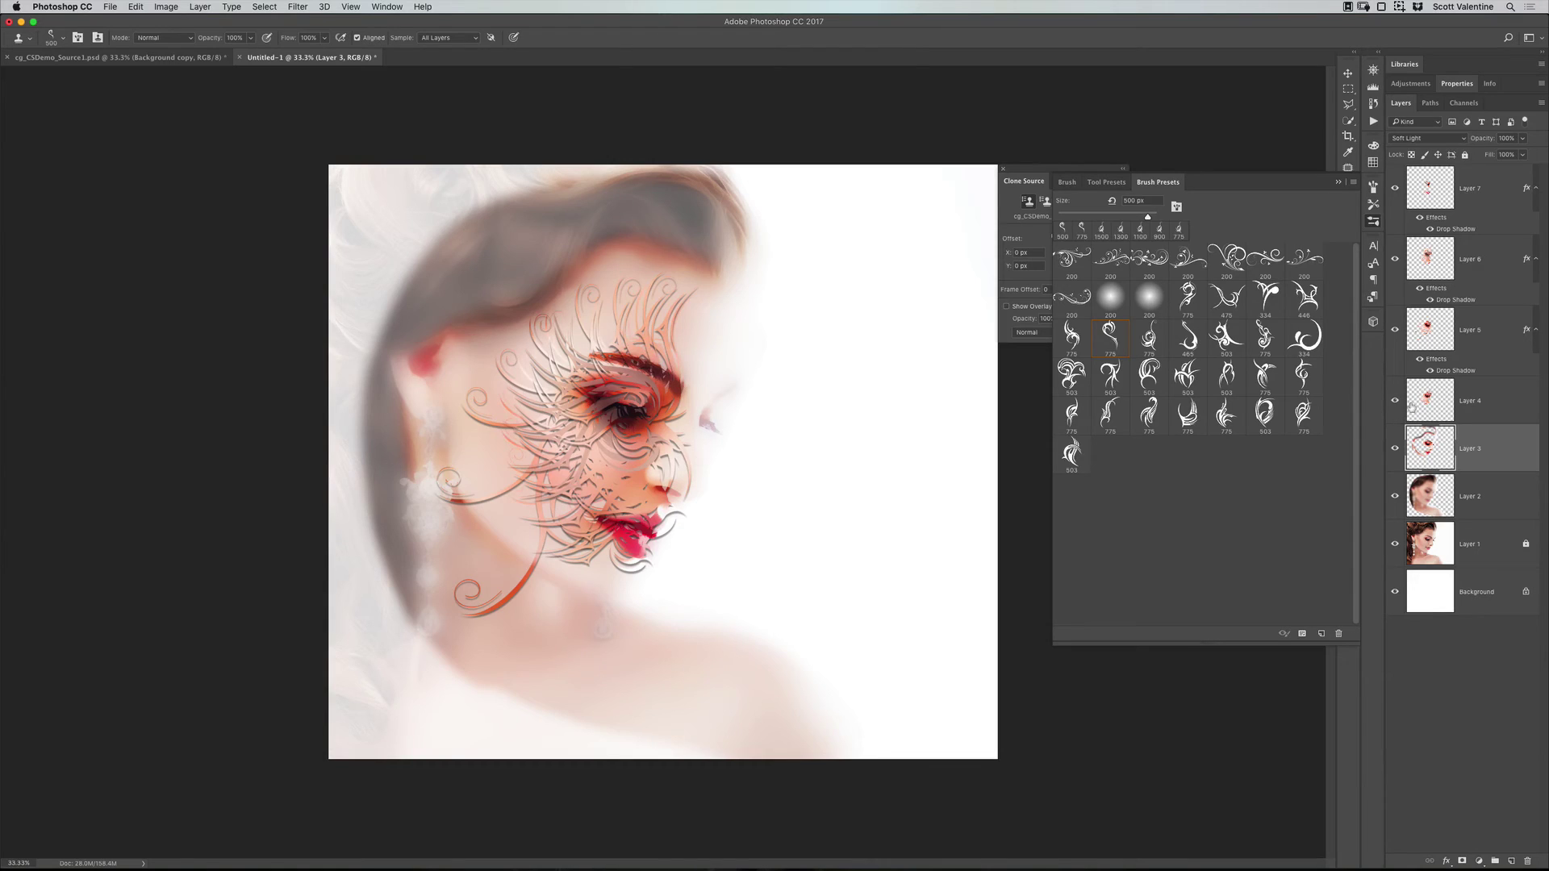
# Step: Clone 1000 px curled stamps on Layer 7 across the face, and sweep them around the hair, cheek, neck and chin
pyautogui.click(1428, 330)
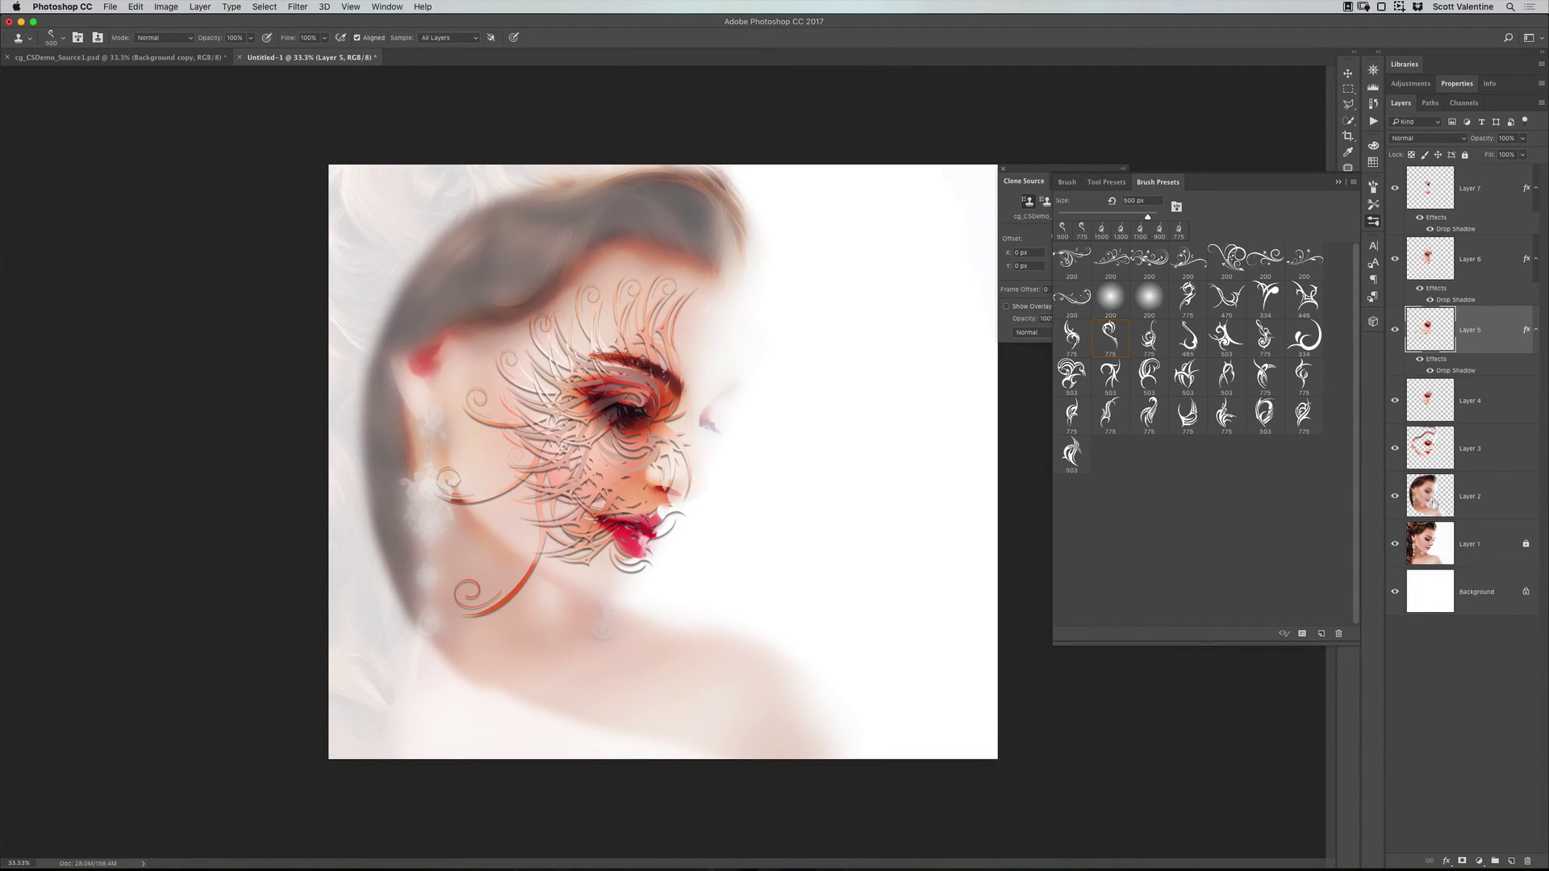
pyautogui.click(1444, 187)
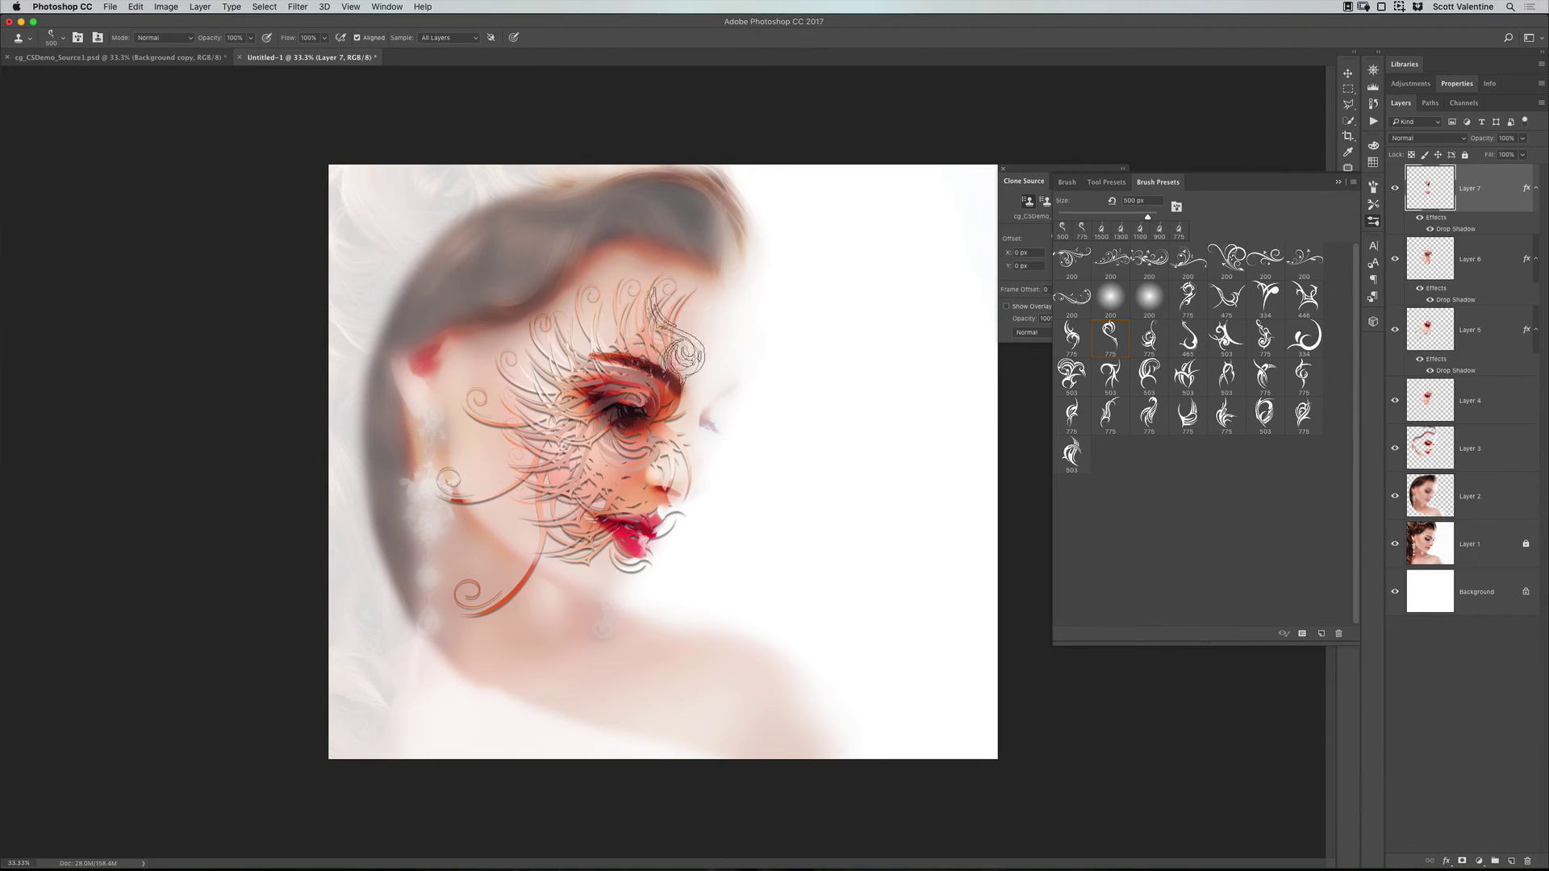
pyautogui.press(']')
pyautogui.press(']')
pyautogui.press(']')
pyautogui.press(']')
pyautogui.press(']')
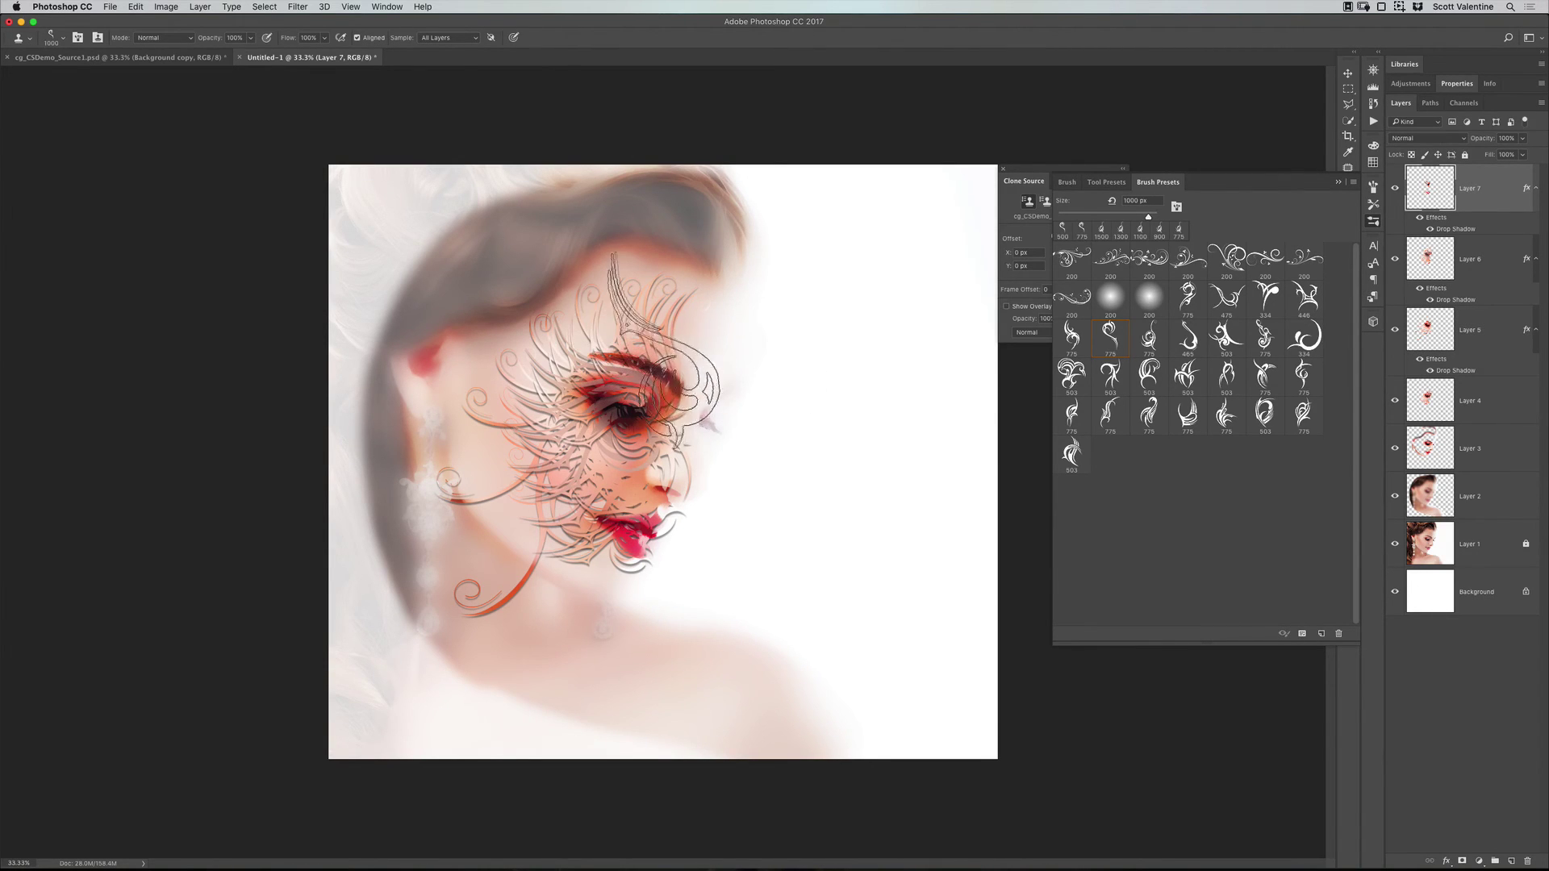
pyautogui.moveTo(684, 339)
pyautogui.mouseDown()
pyautogui.moveTo(617, 375)
pyautogui.moveTo(565, 456)
pyautogui.moveTo(587, 541)
pyautogui.mouseUp()
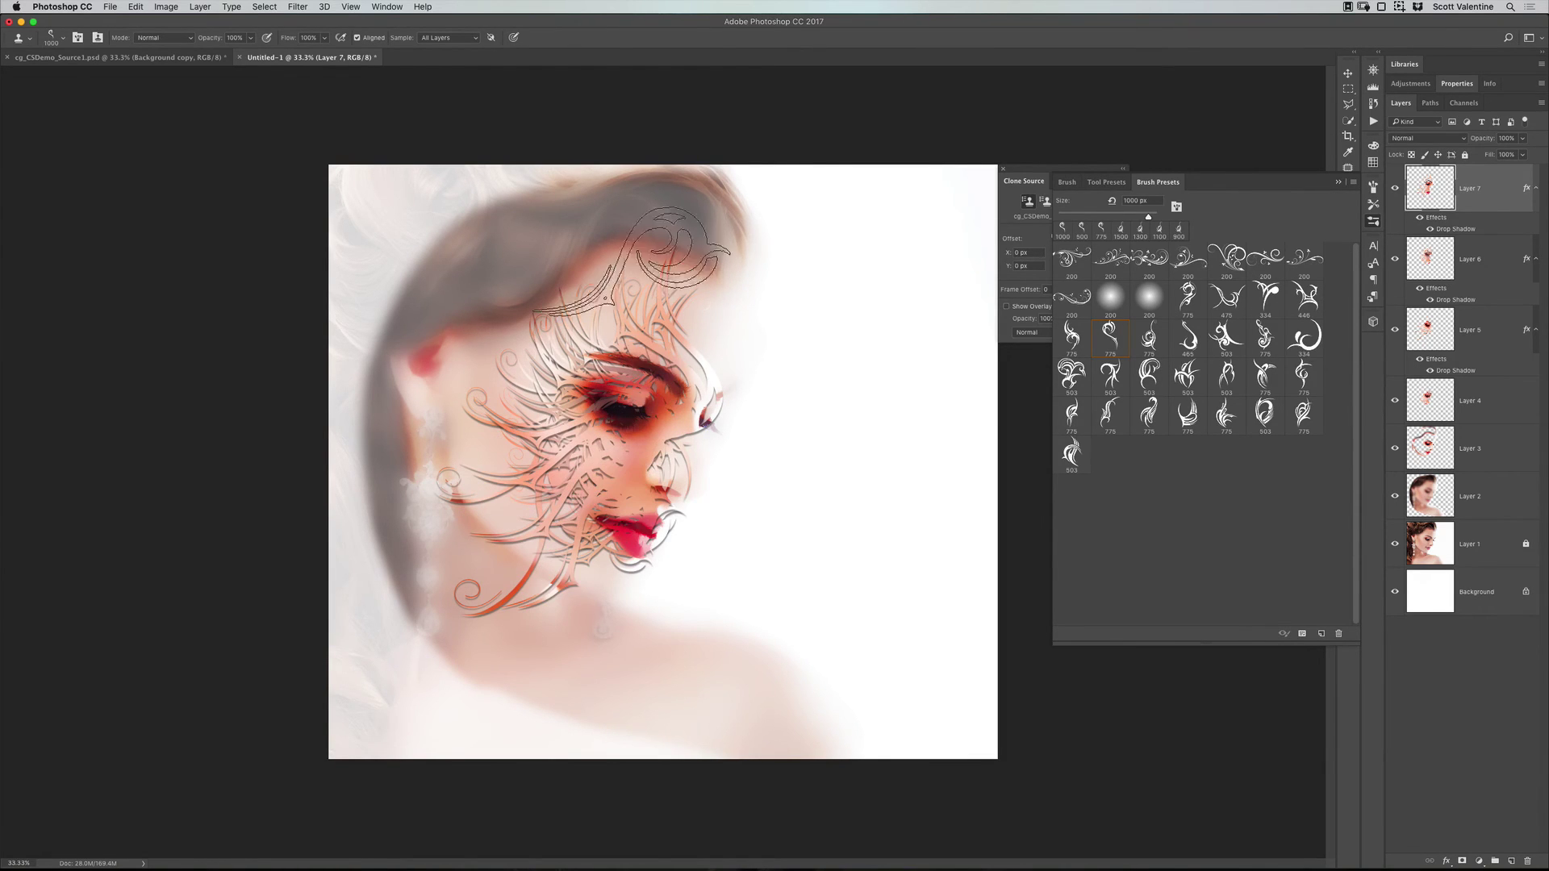
pyautogui.moveTo(657, 206)
pyautogui.mouseDown()
pyautogui.moveTo(684, 238)
pyautogui.moveTo(605, 250)
pyautogui.moveTo(597, 279)
pyautogui.moveTo(525, 323)
pyautogui.moveTo(488, 364)
pyautogui.moveTo(459, 461)
pyautogui.moveTo(512, 537)
pyautogui.moveTo(629, 624)
pyautogui.moveTo(669, 639)
pyautogui.moveTo(746, 589)
pyautogui.mouseUp()
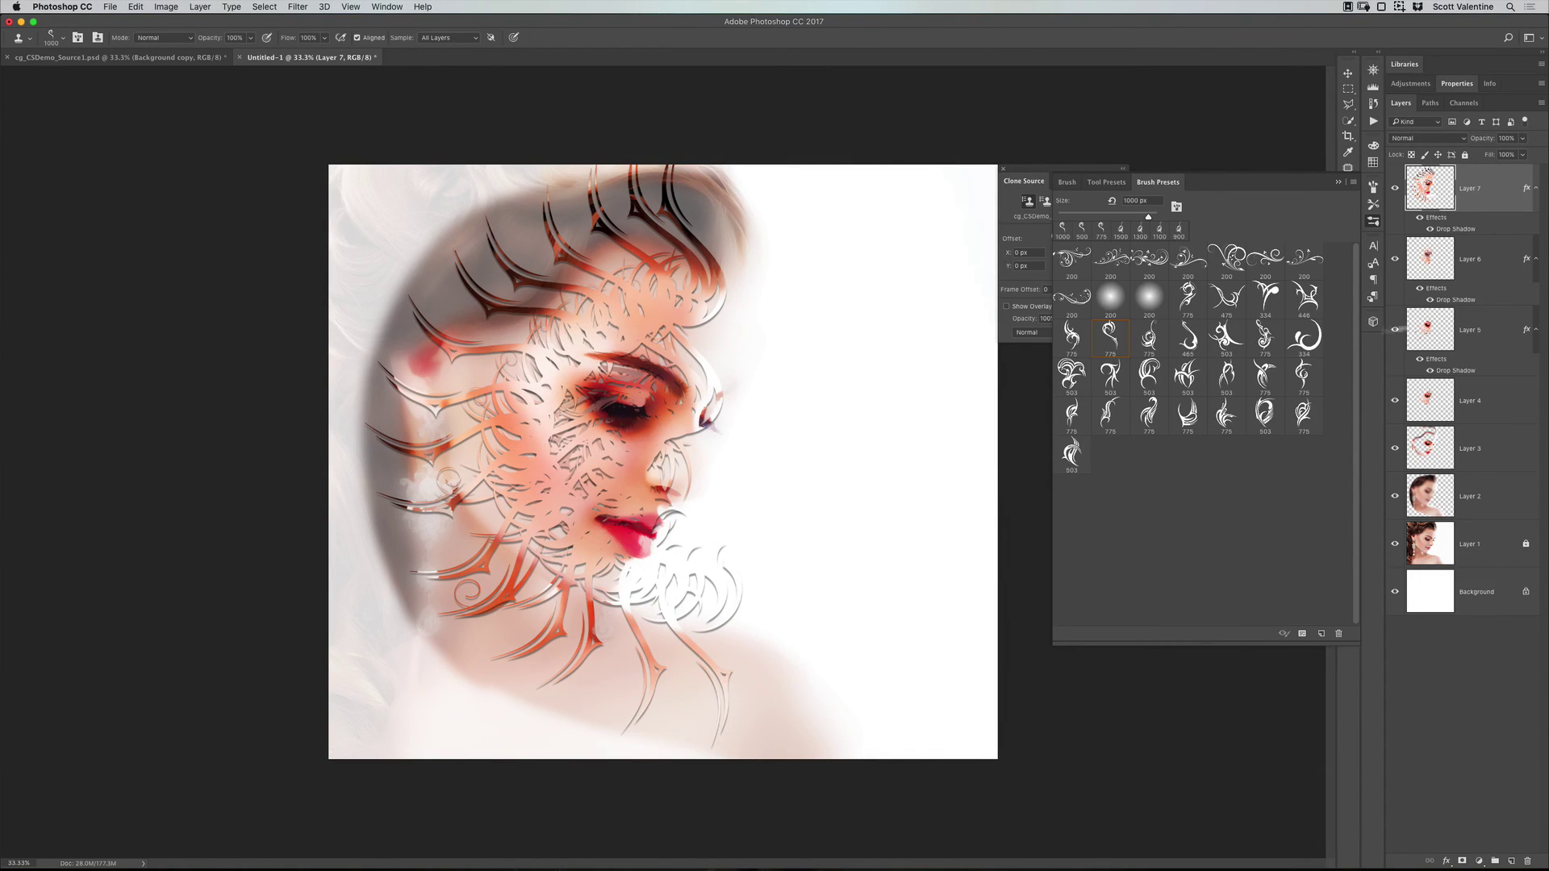
# Step: Add a blank layer above Layer 7 and give it a copy of Layer 7's Drop Shadow
pyautogui.click(1513, 862)
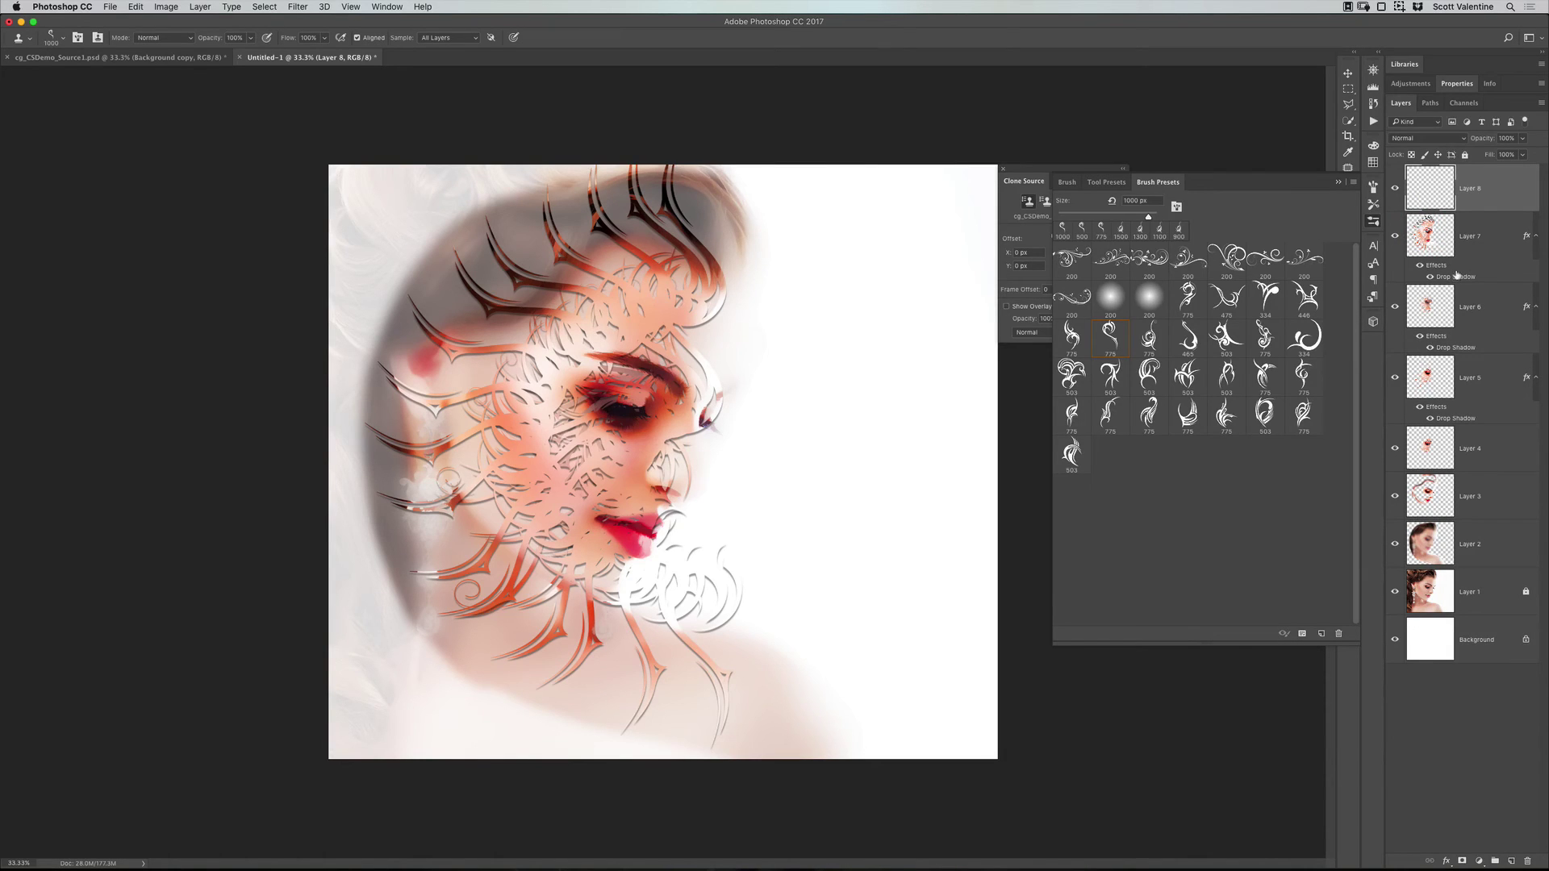
pyautogui.moveTo(1455, 278); pyautogui.dragTo(1468, 196)
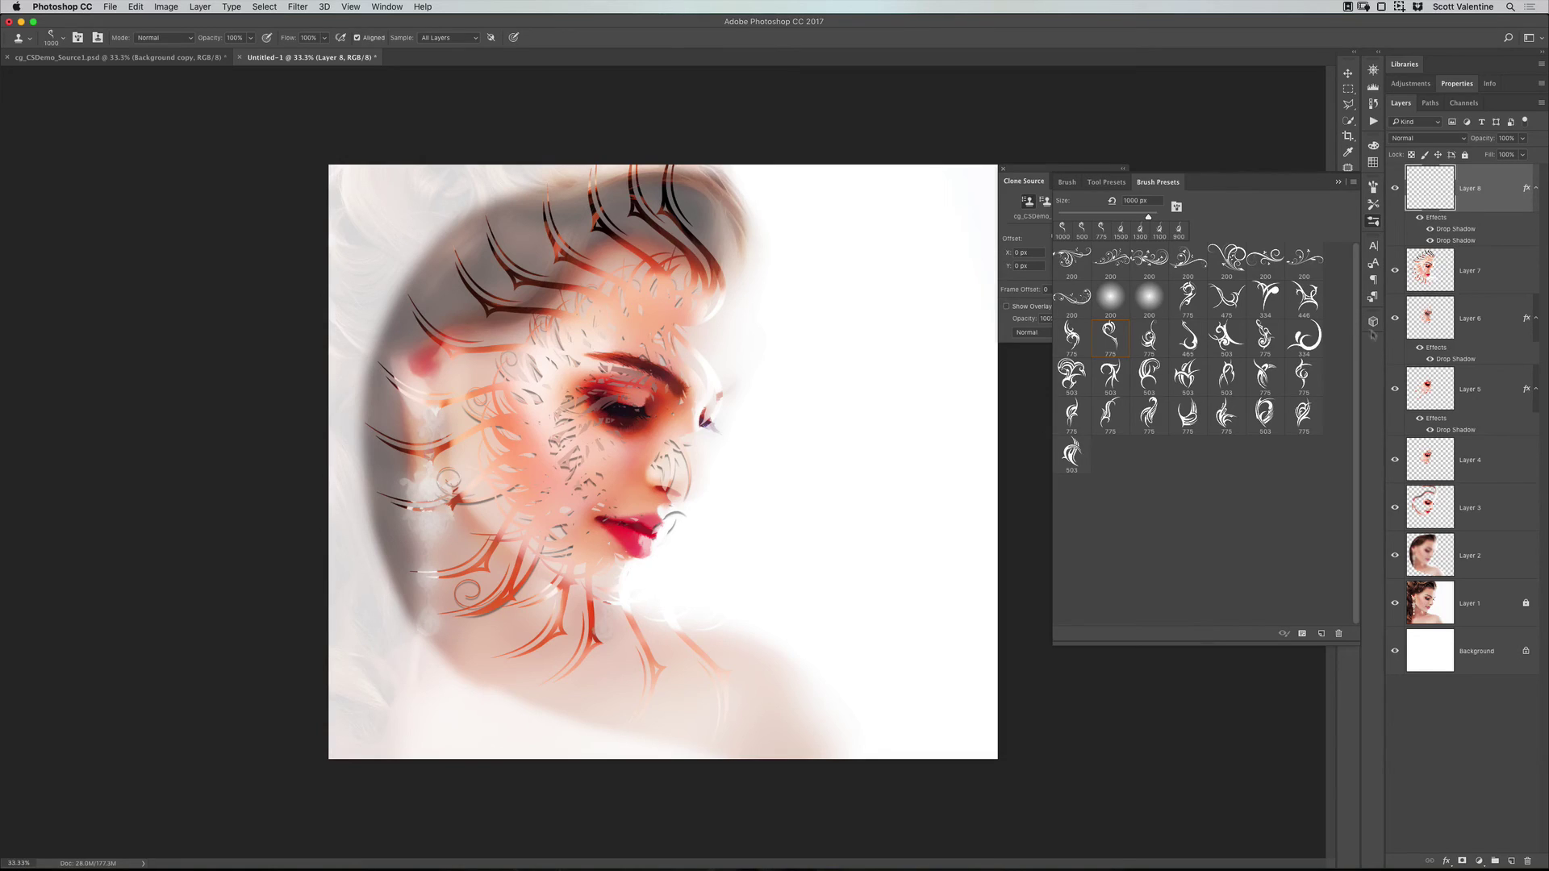
pyautogui.press('super+z')
pyautogui.moveTo(1467, 277); pyautogui.dragTo(1468, 196)
# Step: Reduce the brush to 600 px and clone curled stamps on Layer 8 in an arc from the hairline down to the jaw
pyautogui.press('[')
pyautogui.press('[')
pyautogui.press('[')
pyautogui.press('[')
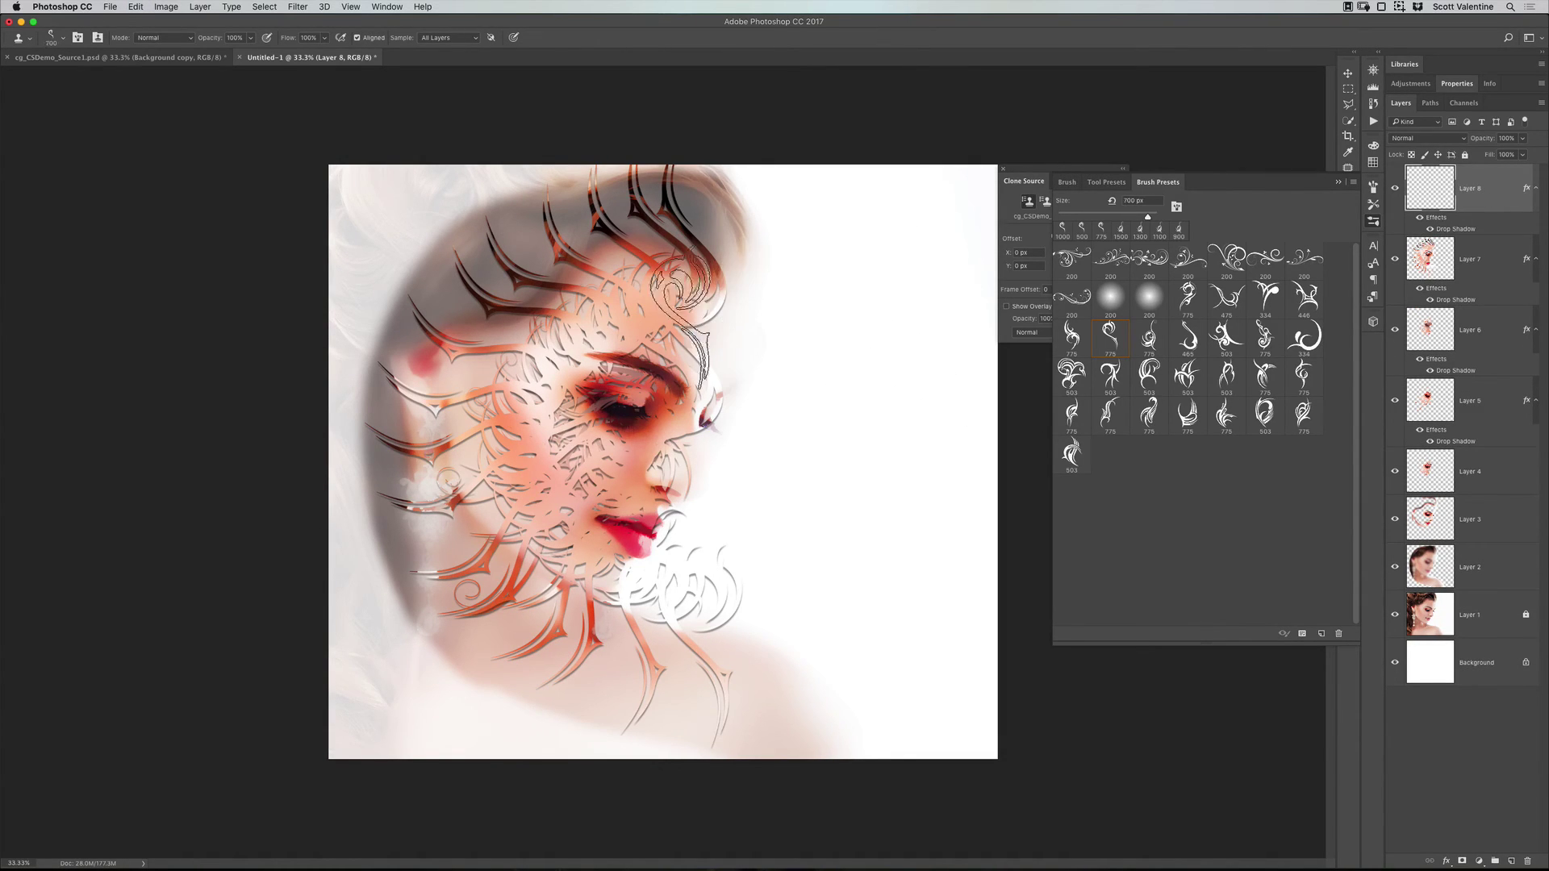
pyautogui.moveTo(627, 256)
pyautogui.mouseDown()
pyautogui.moveTo(548, 280)
pyautogui.moveTo(496, 393)
pyautogui.moveTo(508, 469)
pyautogui.moveTo(577, 568)
pyautogui.mouseUp()
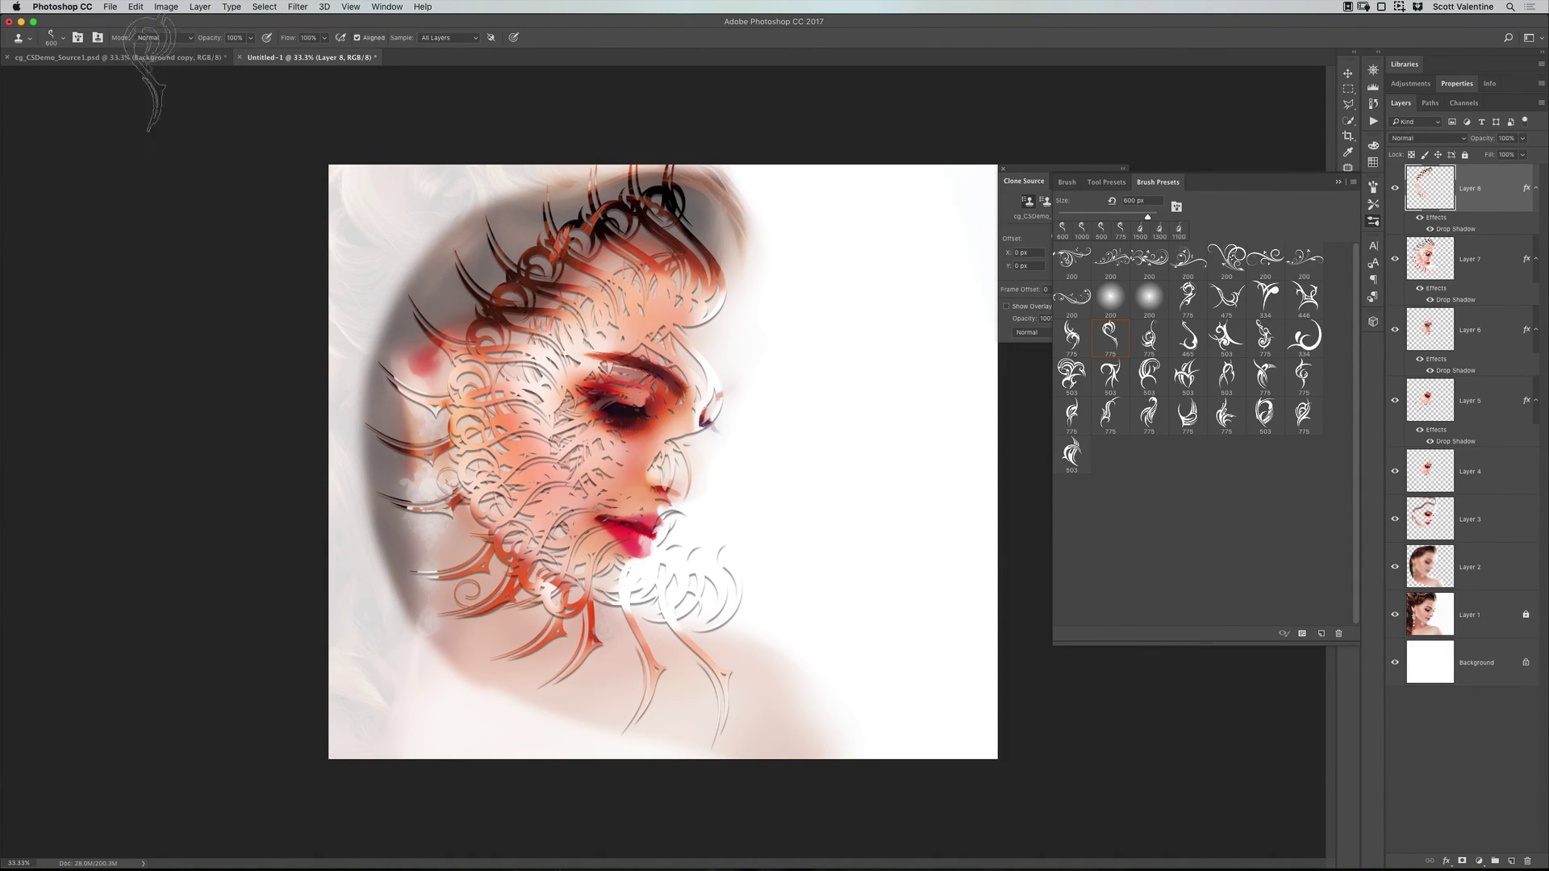
# Step: Leave only the original Background photo as visible source in cg_CSDemo_Source1.psd, and clone 200 px stamps over the eye on Layer 8 of Untitled-1
pyautogui.click(153, 57)
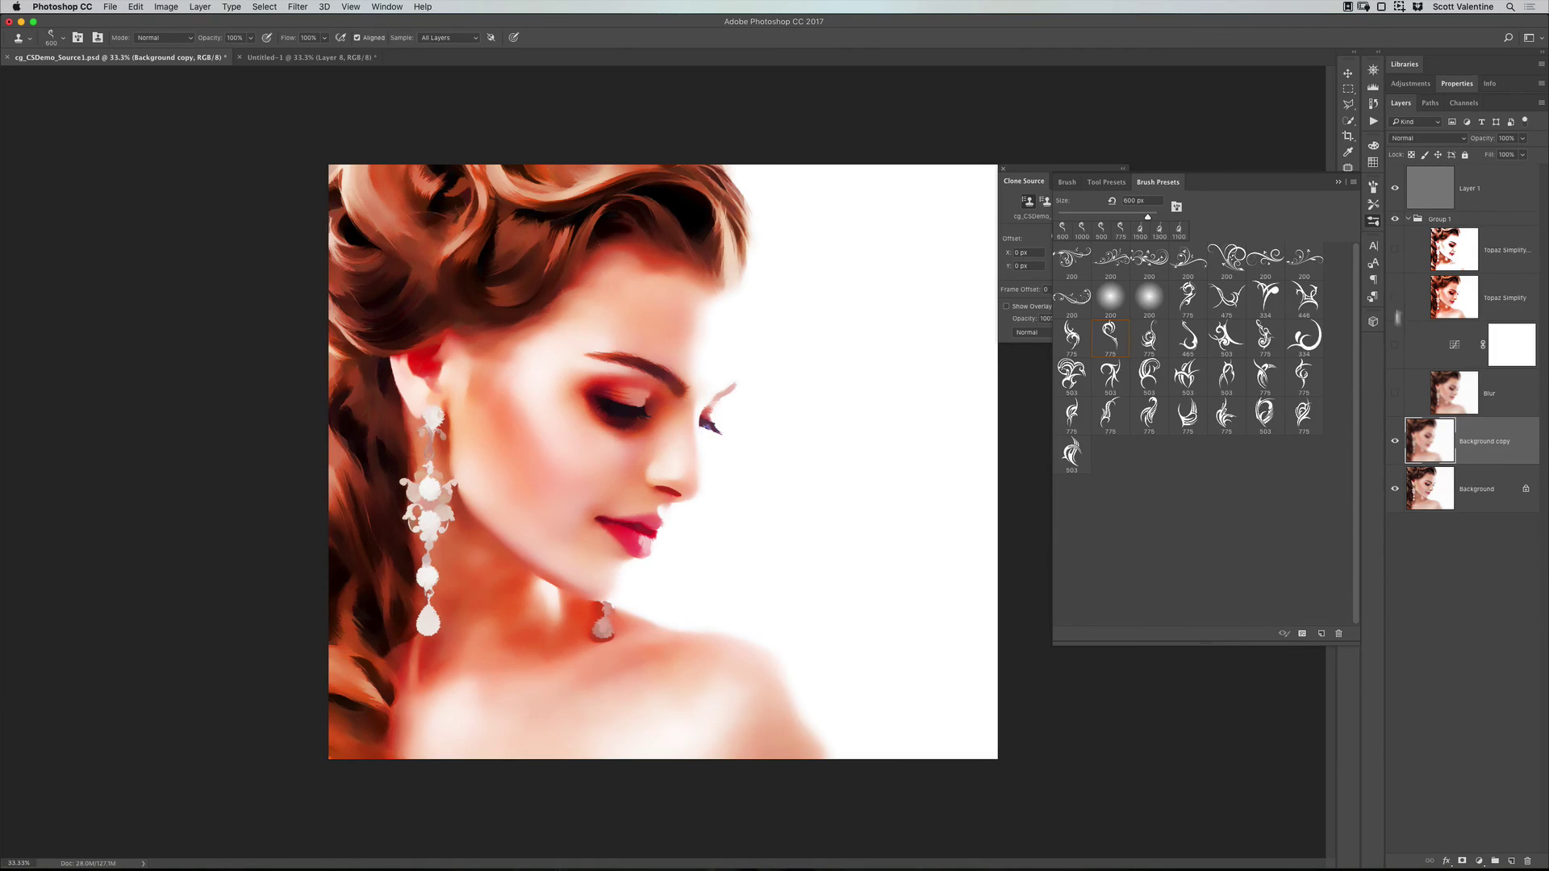
pyautogui.click(1395, 441)
pyautogui.click(311, 57)
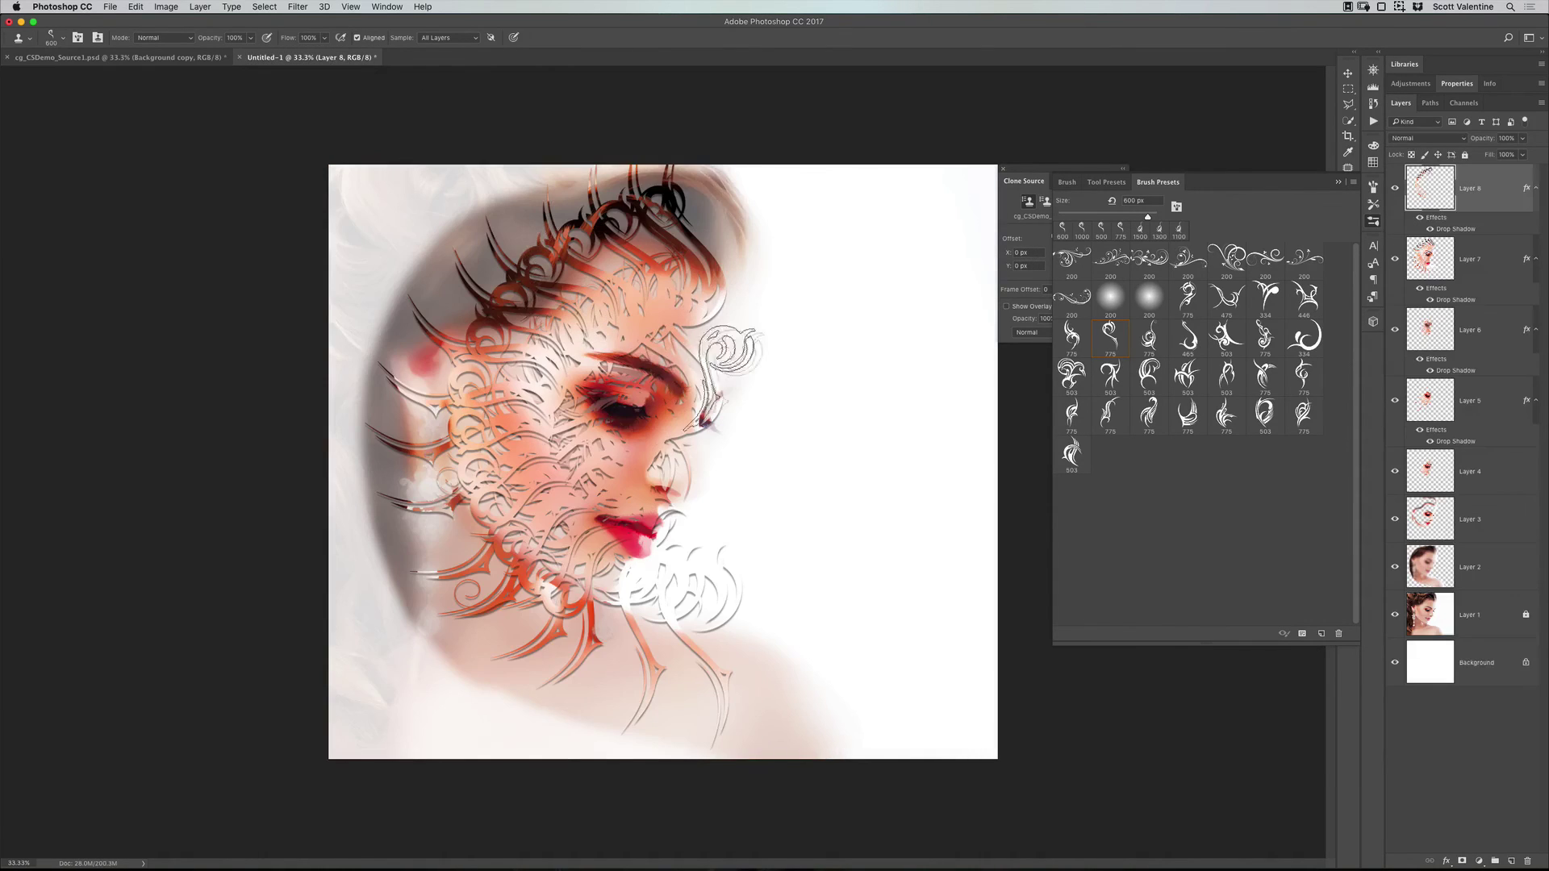
pyautogui.press('[')
pyautogui.press('[')
pyautogui.press('[')
pyautogui.press('[')
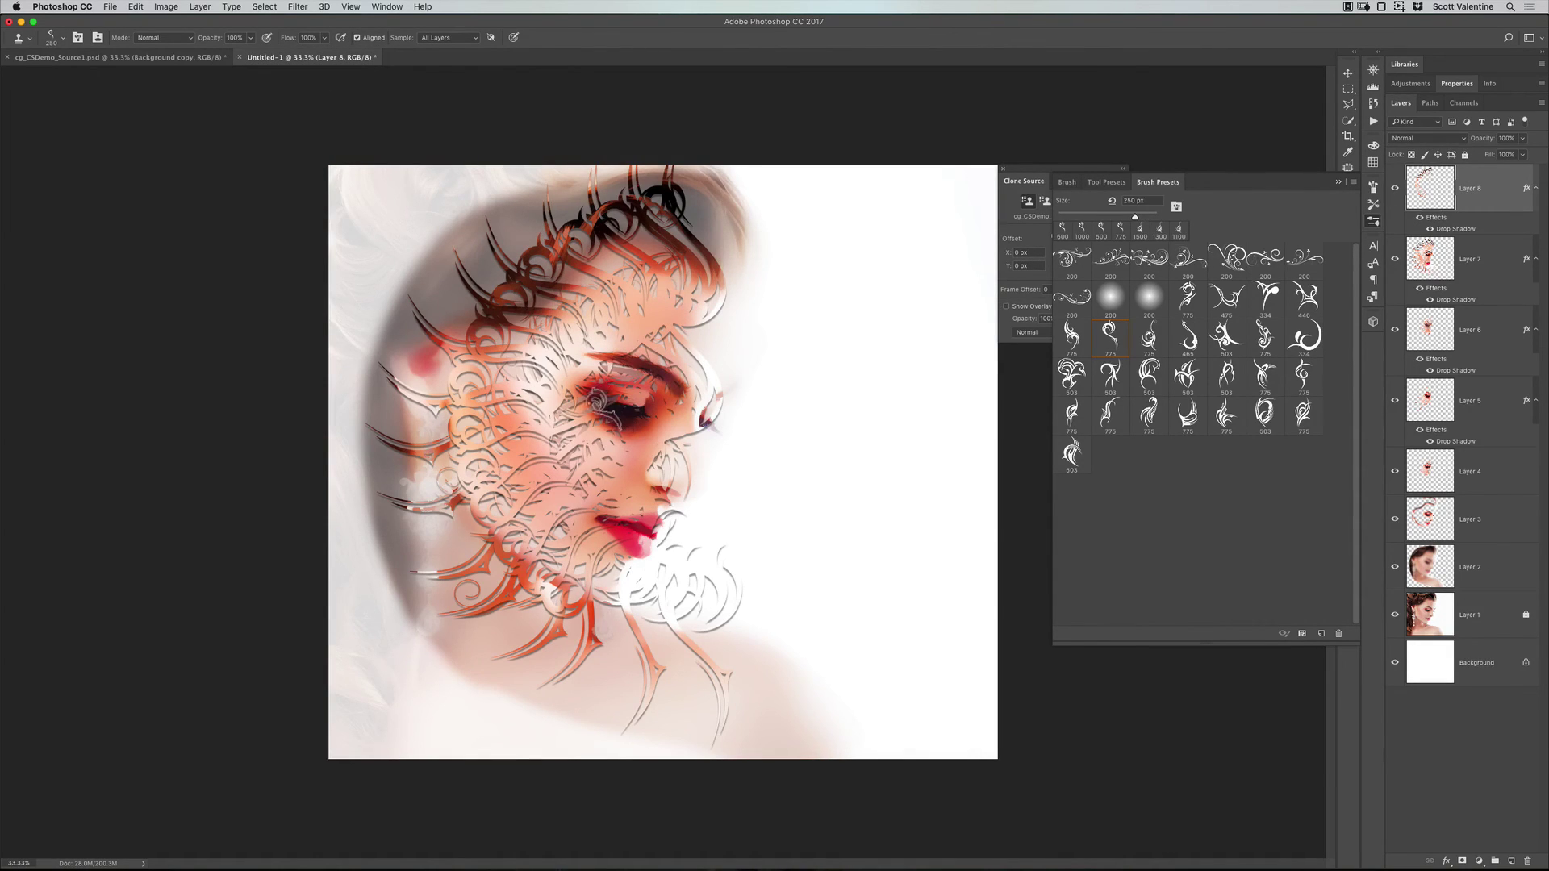
pyautogui.moveTo(603, 402)
pyautogui.mouseDown()
pyautogui.moveTo(628, 405)
pyautogui.moveTo(589, 407)
pyautogui.moveTo(601, 418)
pyautogui.moveTo(627, 400)
pyautogui.moveTo(641, 347)
pyautogui.moveTo(584, 361)
pyautogui.moveTo(561, 404)
pyautogui.moveTo(581, 467)
pyautogui.moveTo(598, 450)
pyautogui.mouseUp()
# Step: Clone curled stamps on Layer 6 over the forehead, cheek and jaw, enlarging the brush up to 500 px
pyautogui.click(1424, 328)
pyautogui.press(']')
pyautogui.moveTo(552, 331)
pyautogui.mouseDown()
pyautogui.moveTo(577, 295)
pyautogui.moveTo(536, 359)
pyautogui.moveTo(505, 343)
pyautogui.moveTo(501, 371)
pyautogui.moveTo(619, 587)
pyautogui.mouseUp()
pyautogui.press(']')
pyautogui.press(']')
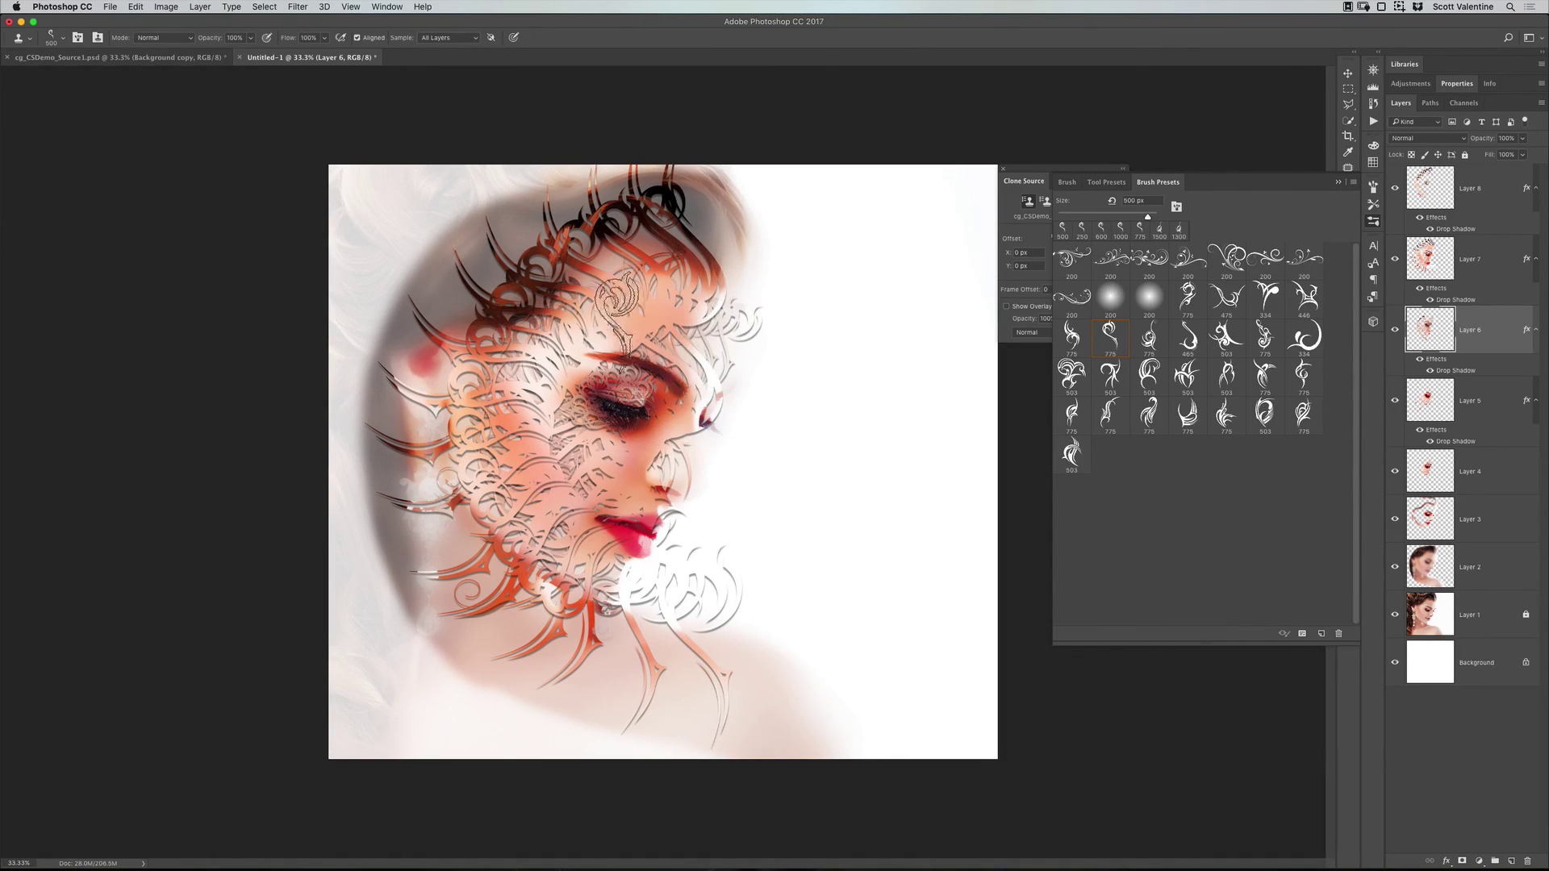
pyautogui.moveTo(513, 360)
pyautogui.mouseDown()
pyautogui.moveTo(496, 442)
pyautogui.moveTo(539, 567)
pyautogui.moveTo(574, 606)
pyautogui.mouseUp()
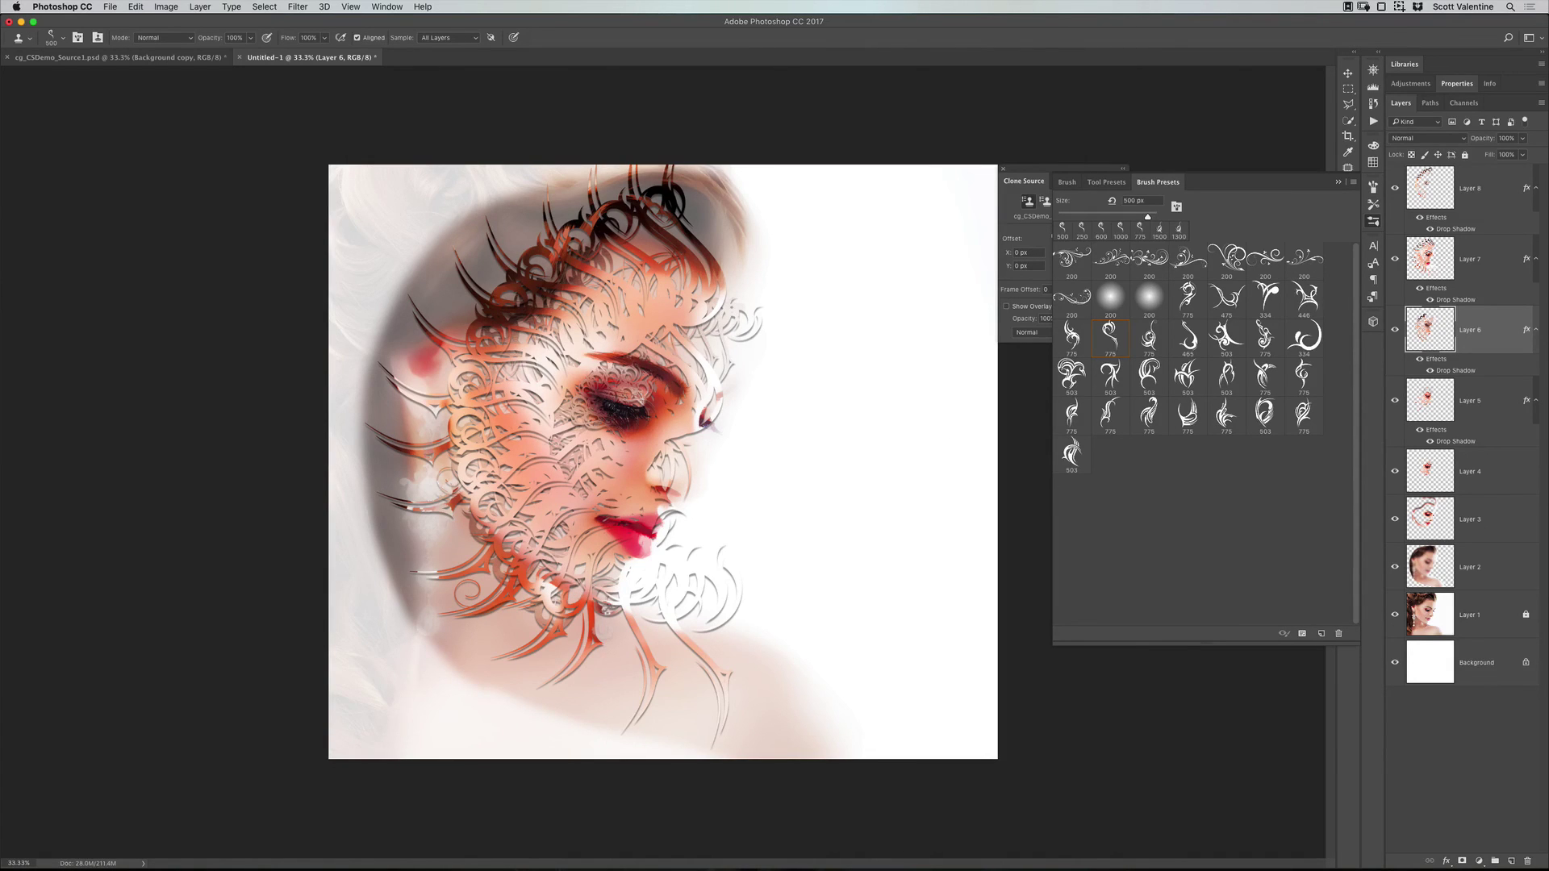
# Step: Select Layer 7, preview the upper Topaz Simplify layer in cg_CSDemo_Source1.psd, and show the adjustment layer over the original photo instead
pyautogui.click(1436, 263)
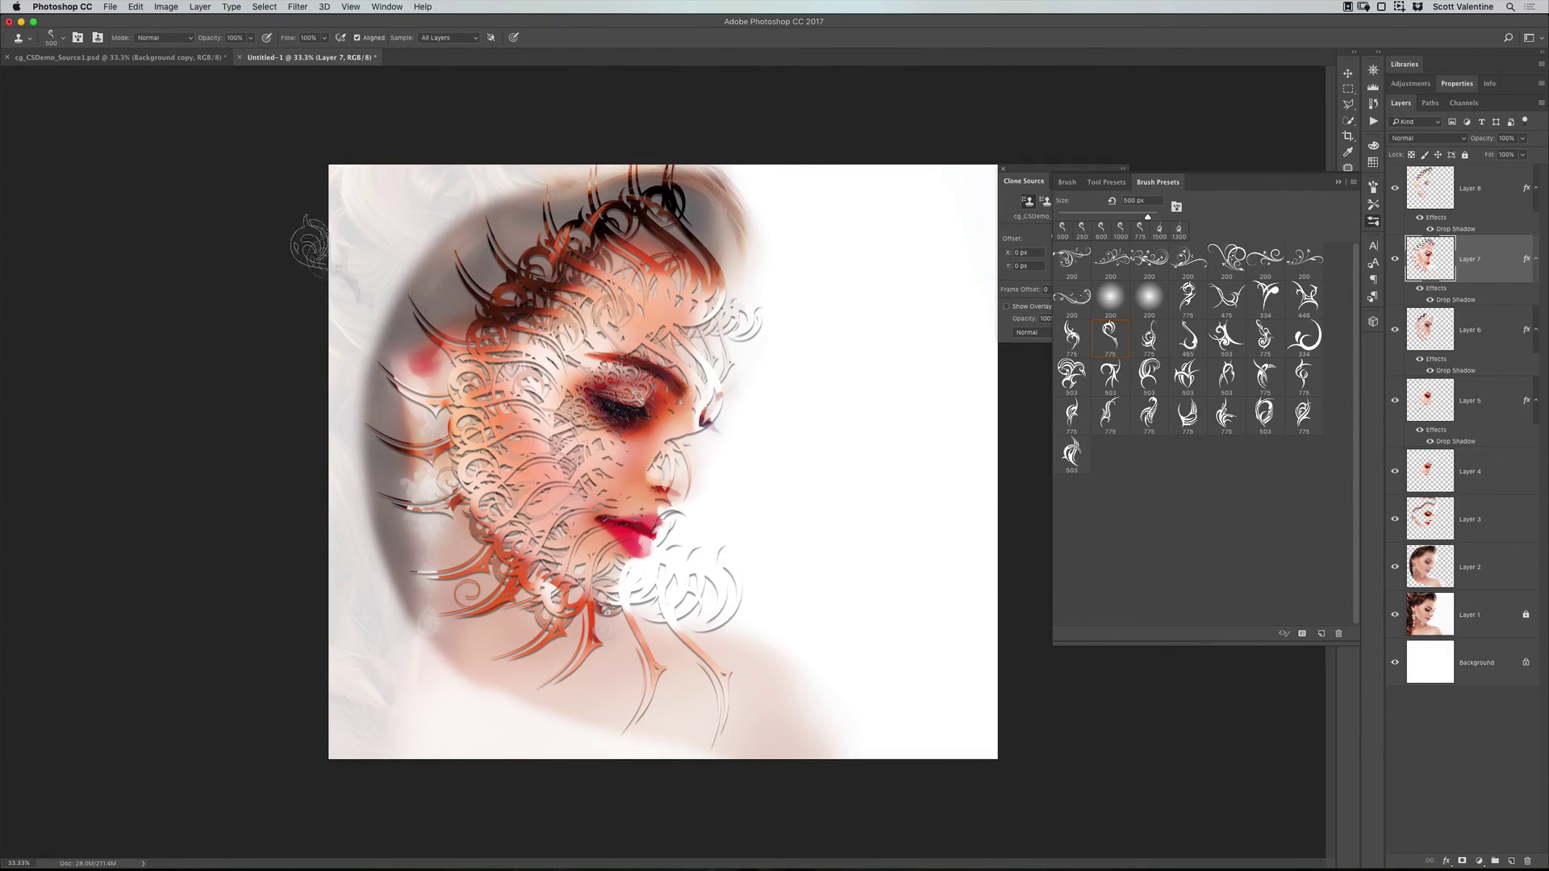
pyautogui.click(162, 57)
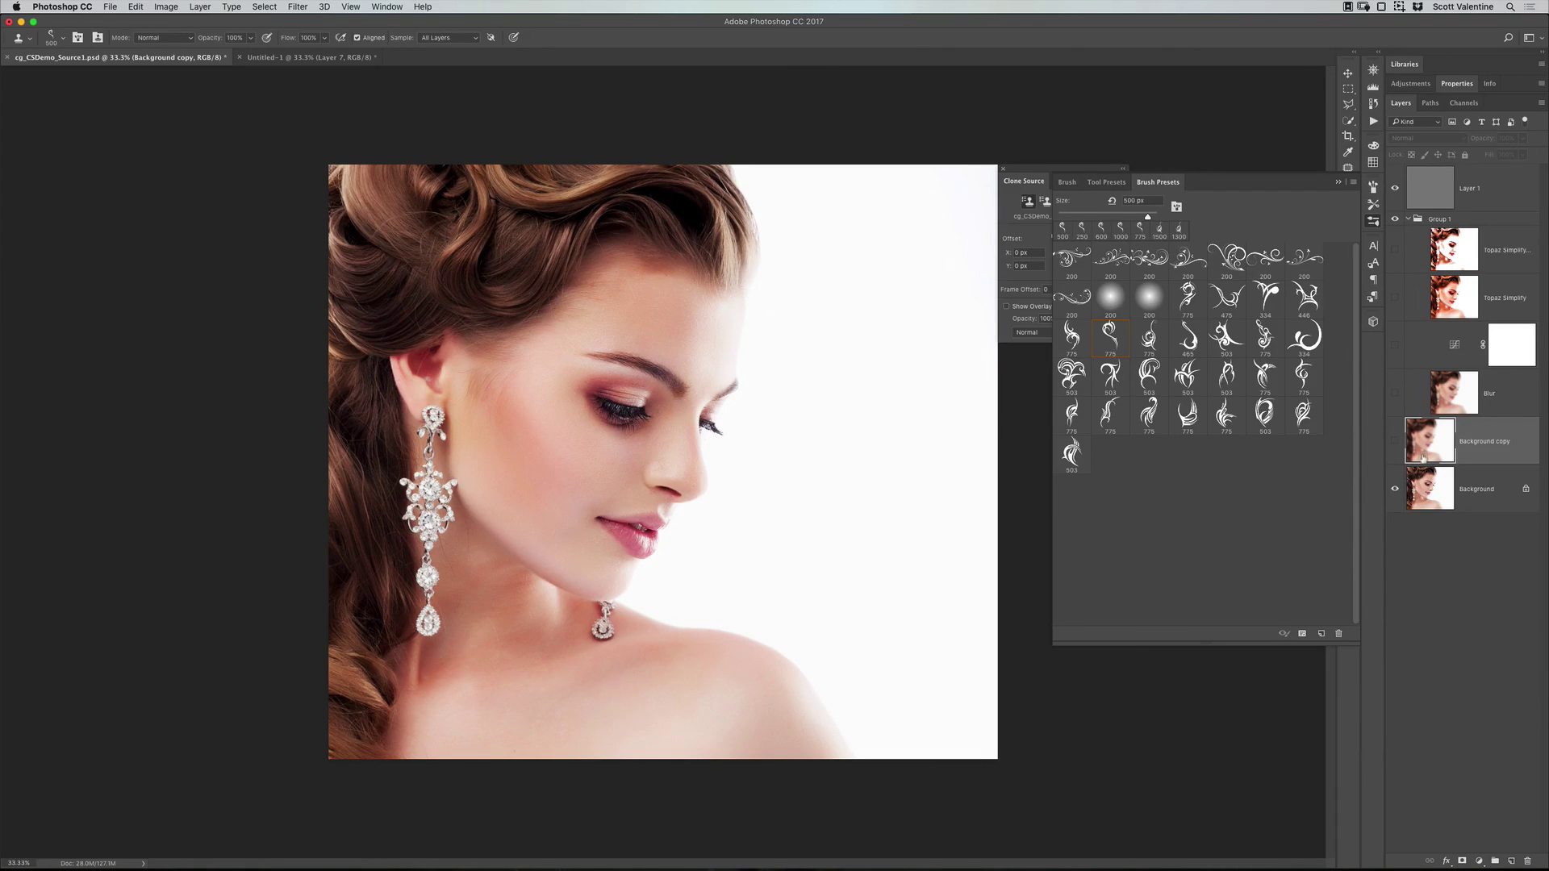
pyautogui.click(1394, 250)
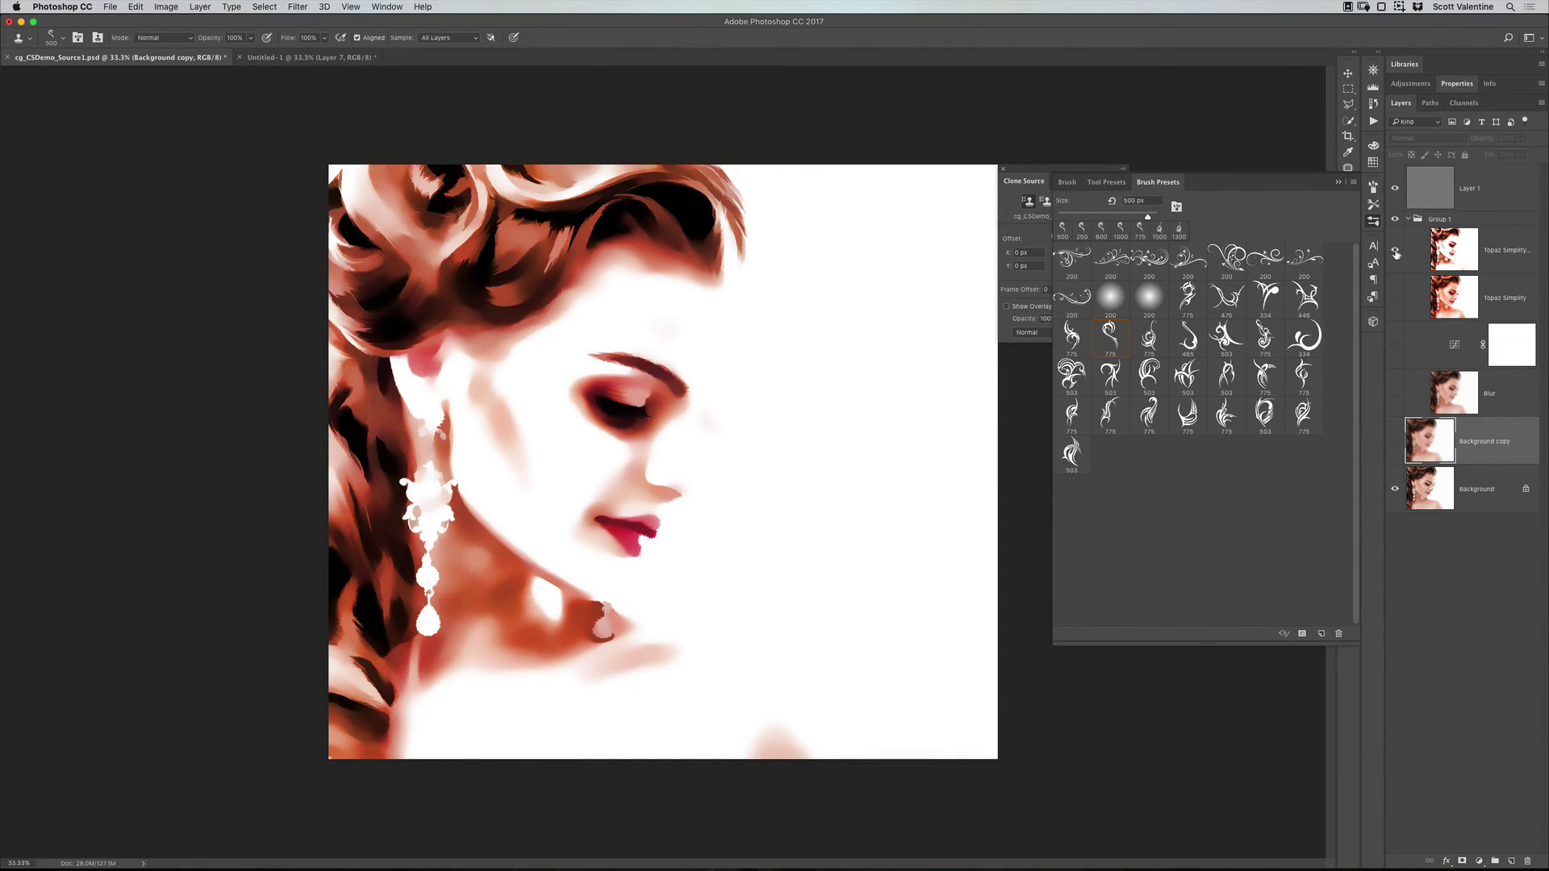
pyautogui.click(1395, 251)
pyautogui.click(1395, 347)
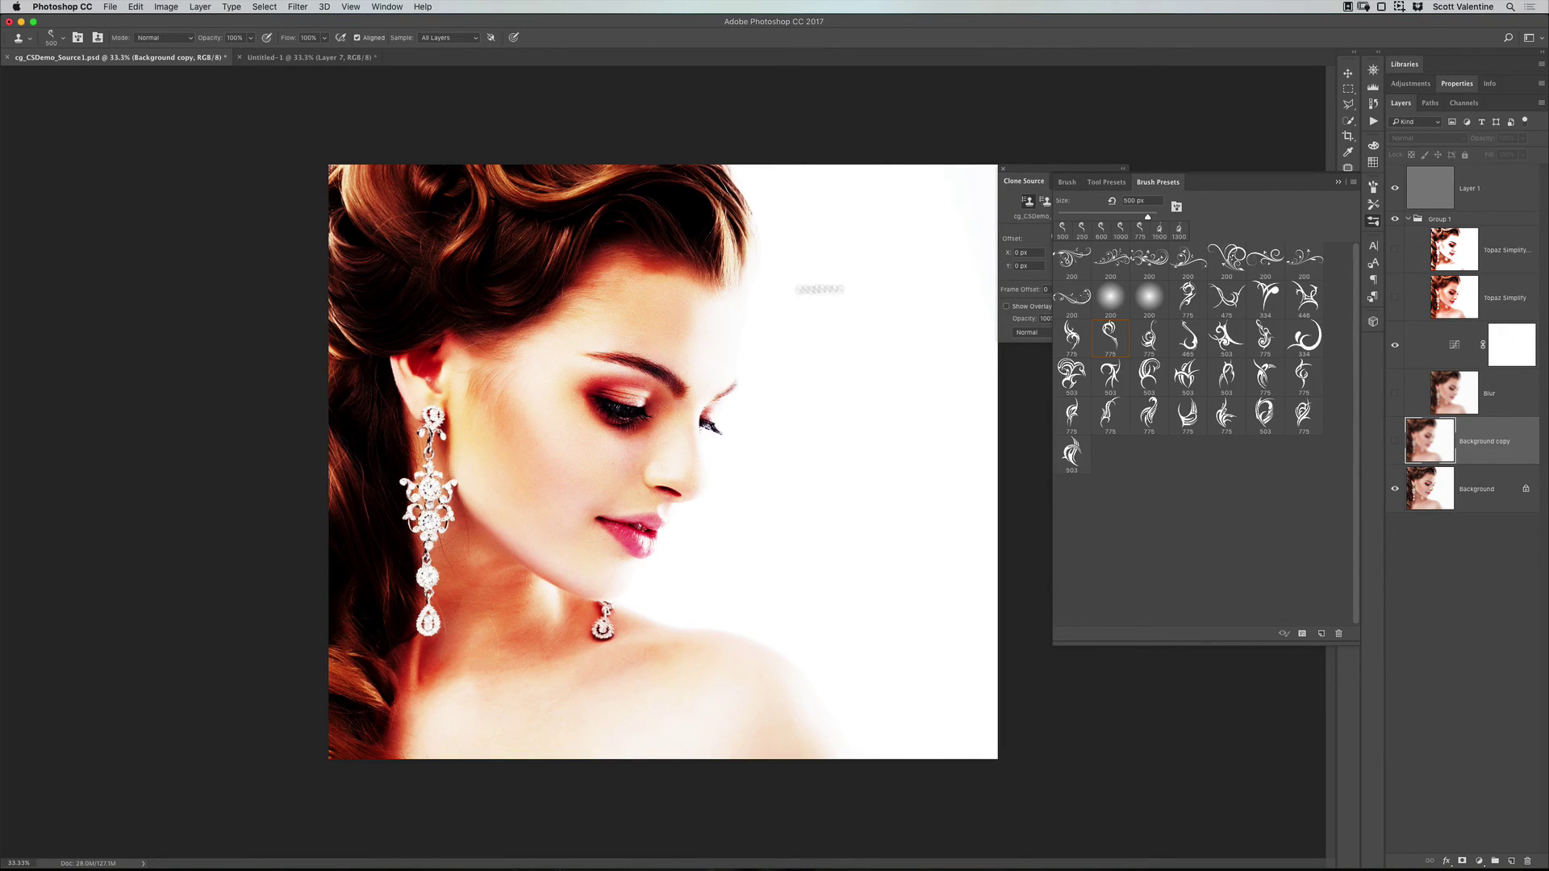
# Step: Return to Untitled-1, view Layer 8's stamps alone on the white background, and show all the layers again
pyautogui.click(311, 57)
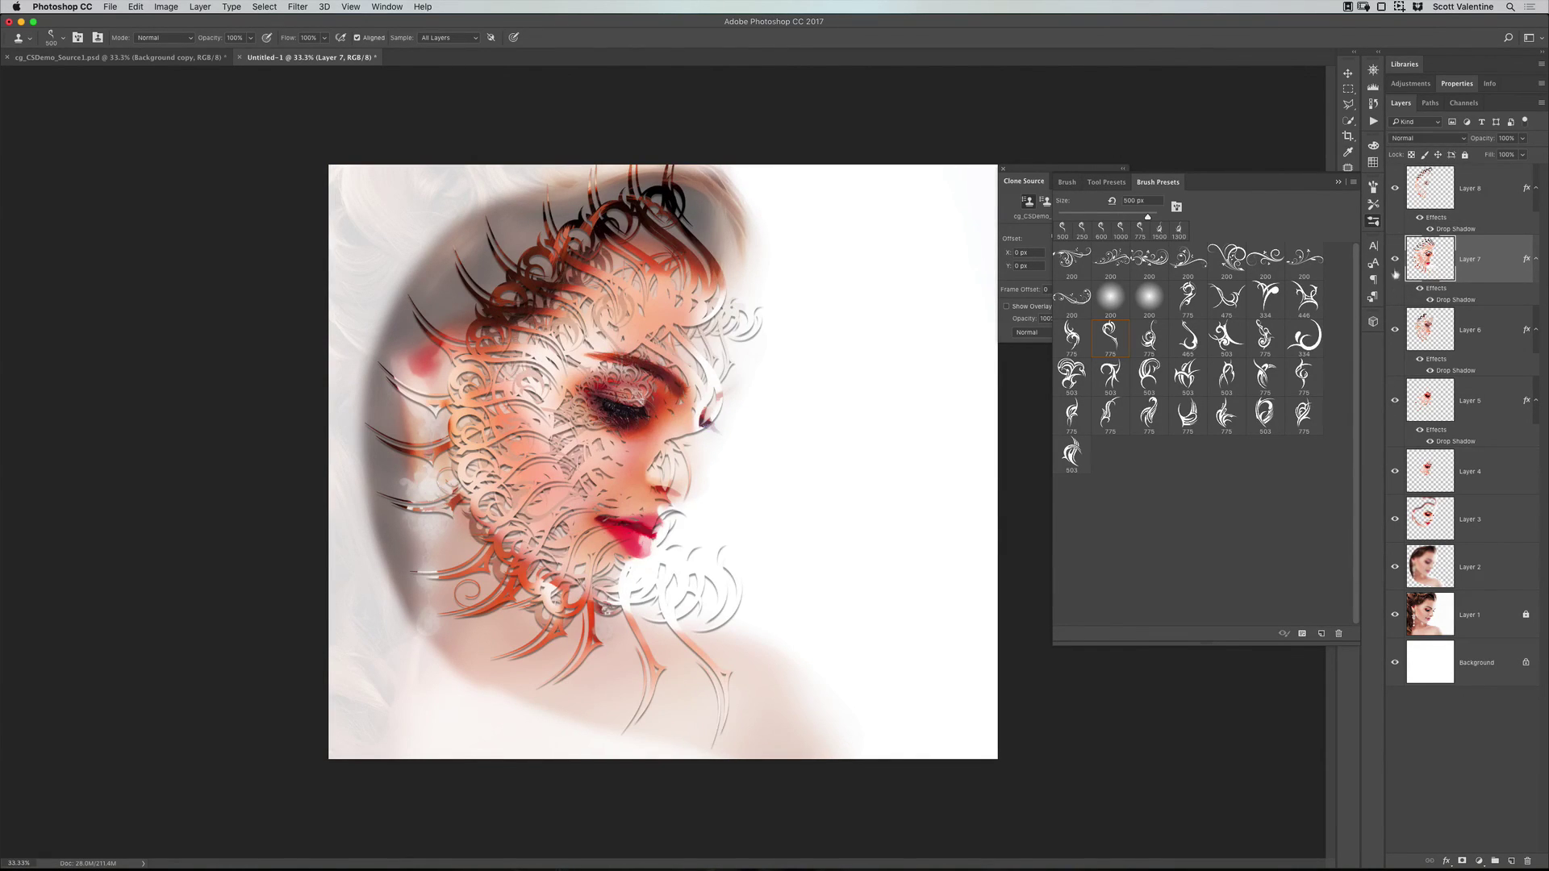
pyautogui.click(1398, 620)
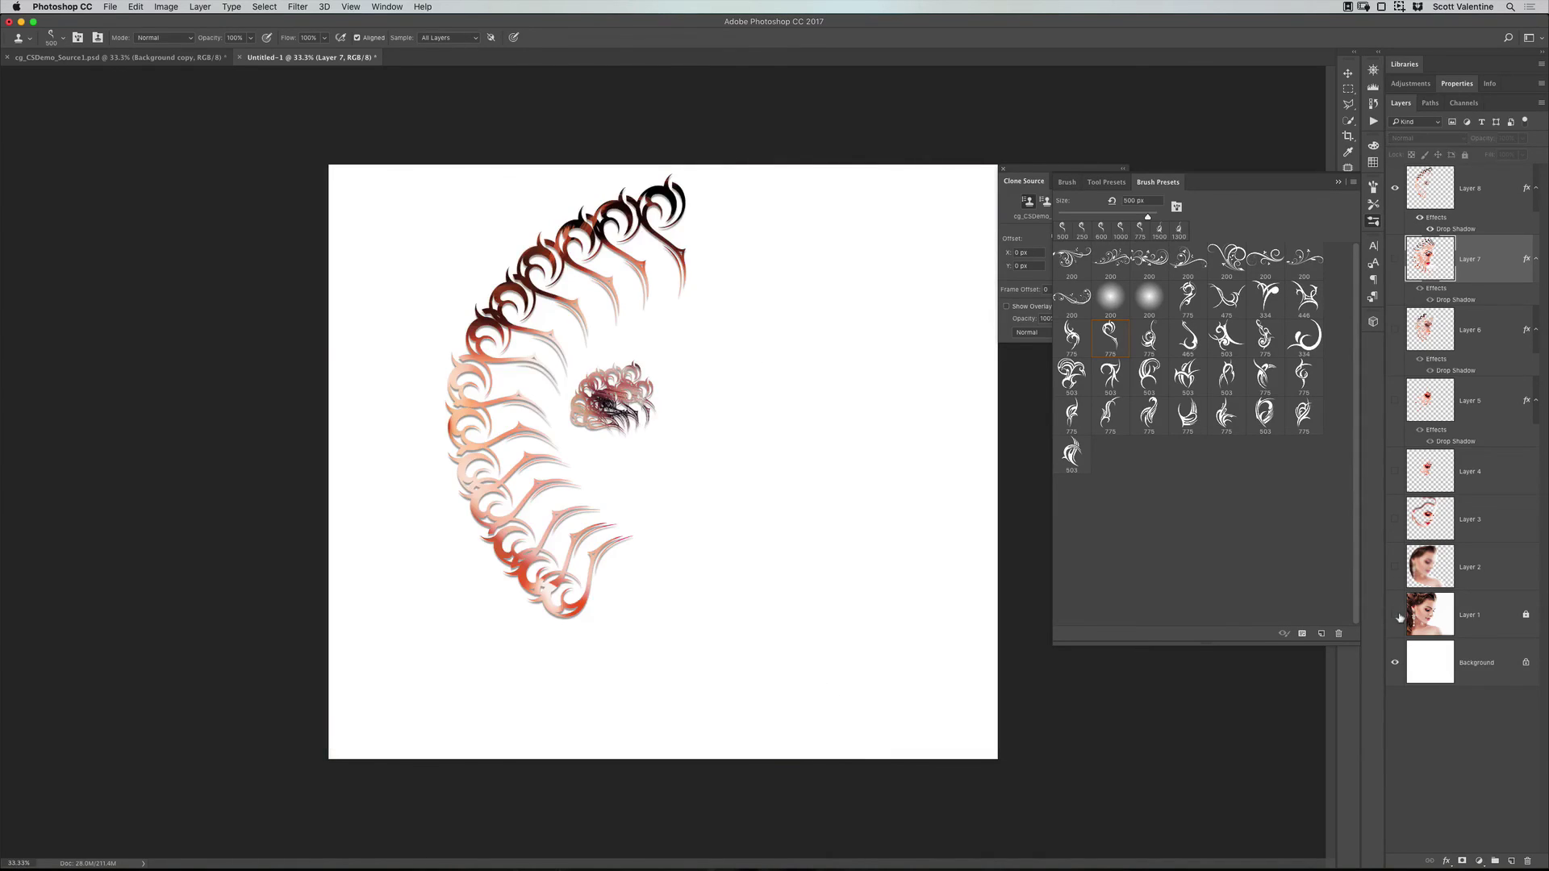
pyautogui.keyDown('alt'); pyautogui.click(1399, 266); pyautogui.keyUp('alt')
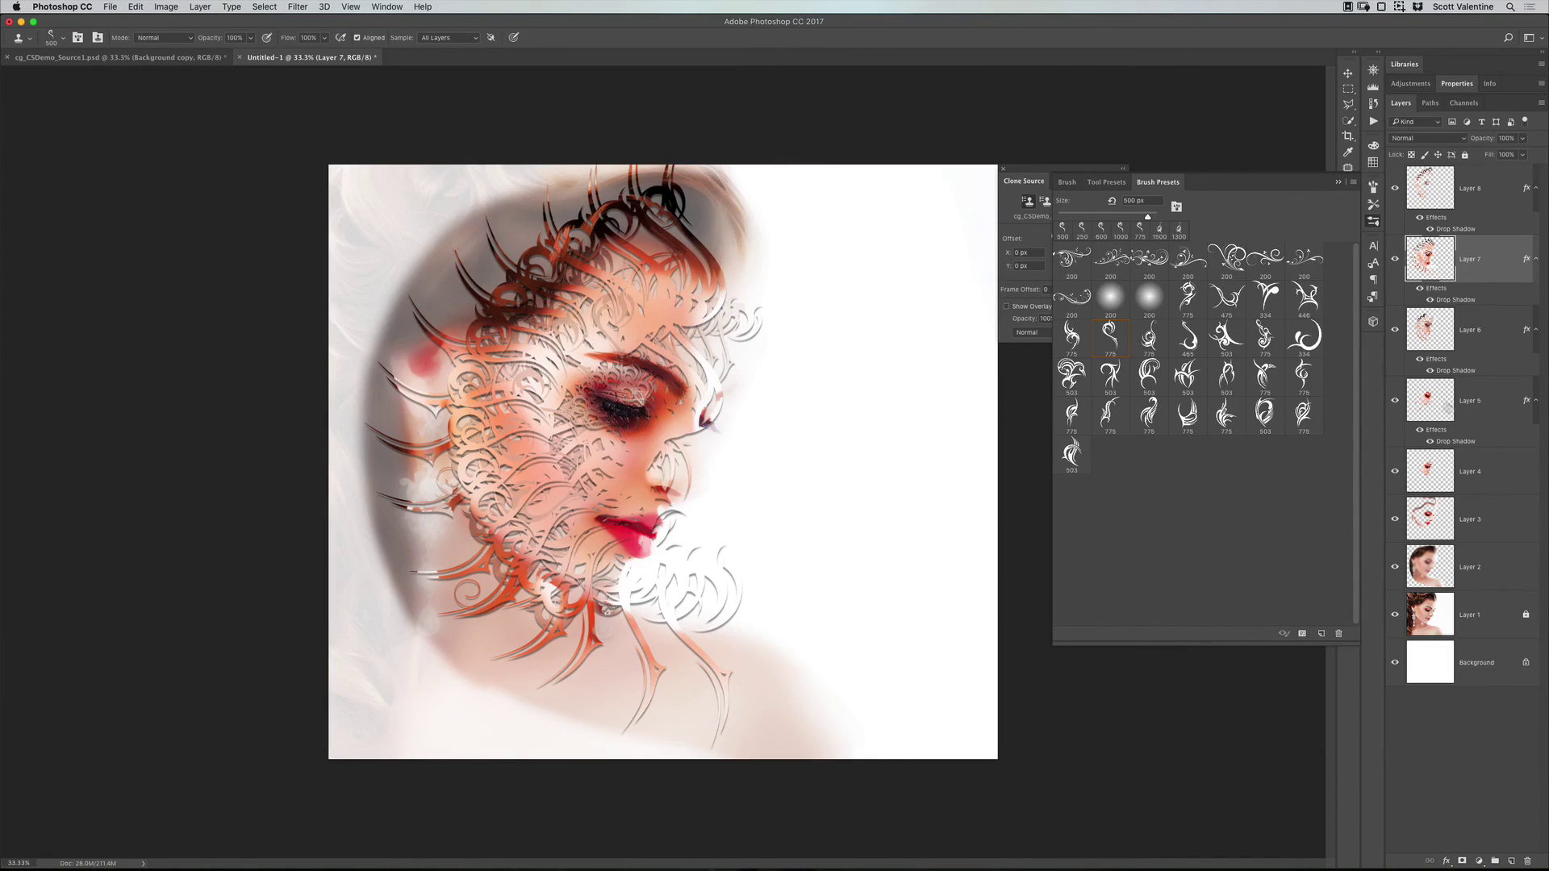